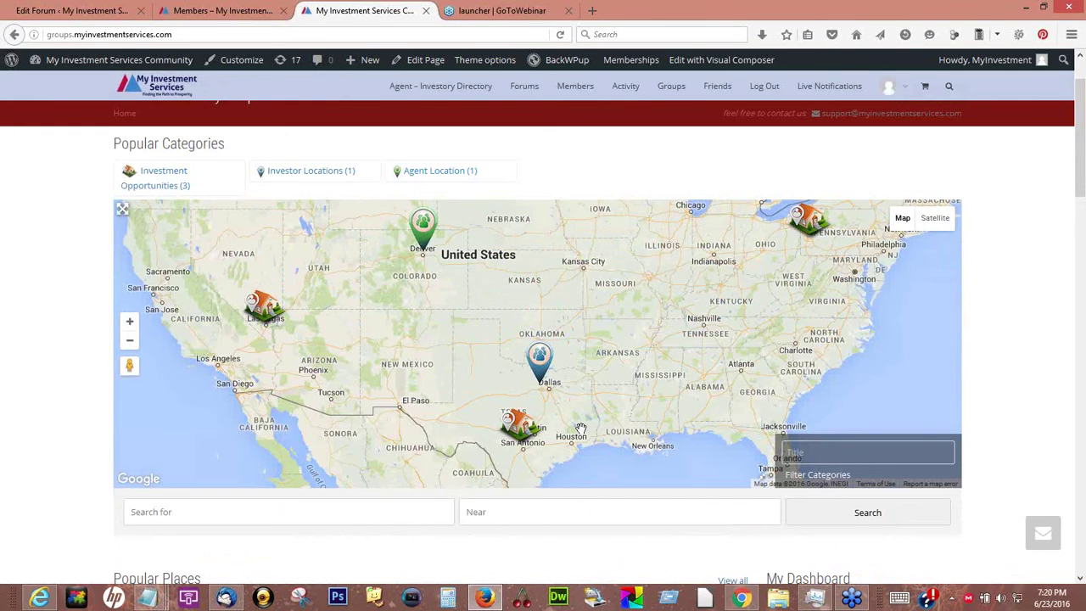
# Maximise the Chrome window showing the member's Friends profile page
pyautogui.scroll(-4, 580, 427)
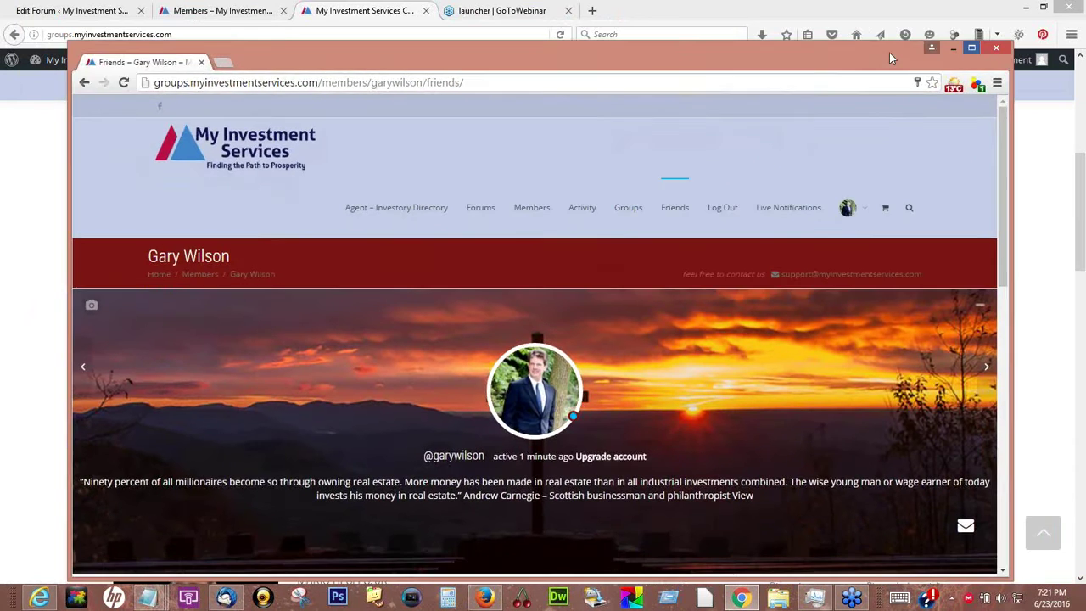
pyautogui.doubleClick(889, 53)
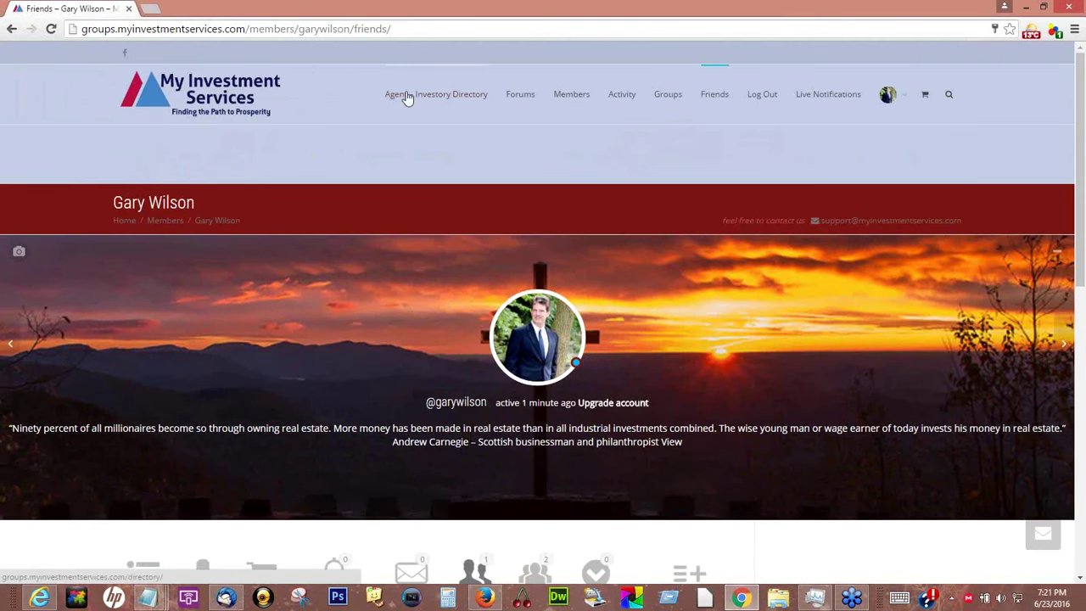
# On the Agent – Investory Directory page, choose Places from My Dashboard's Add Listing menu
pyautogui.click(407, 95)
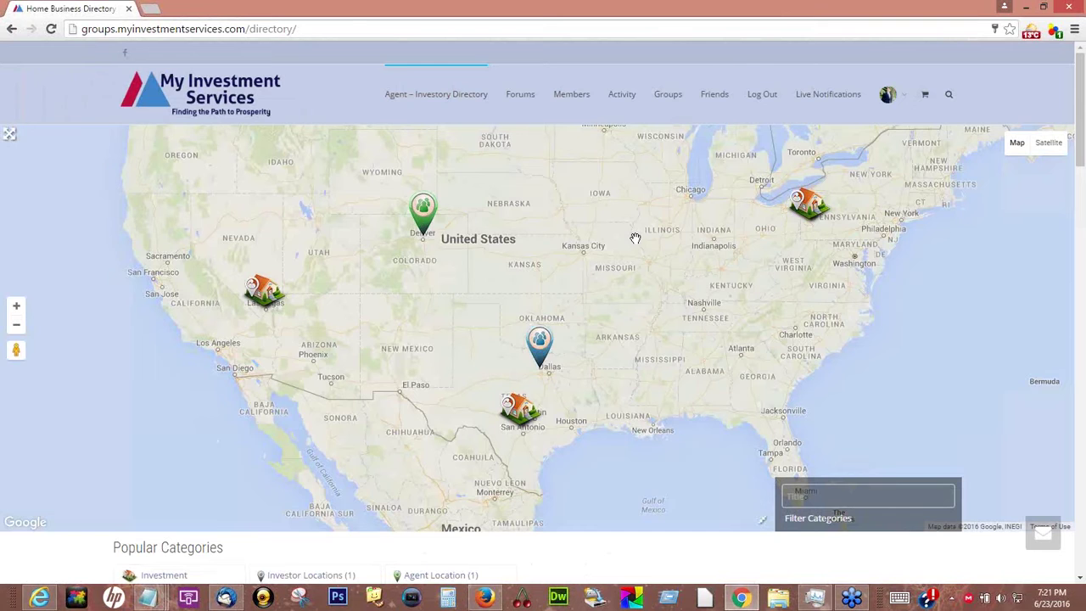
pyautogui.scroll(-5, 636, 238)
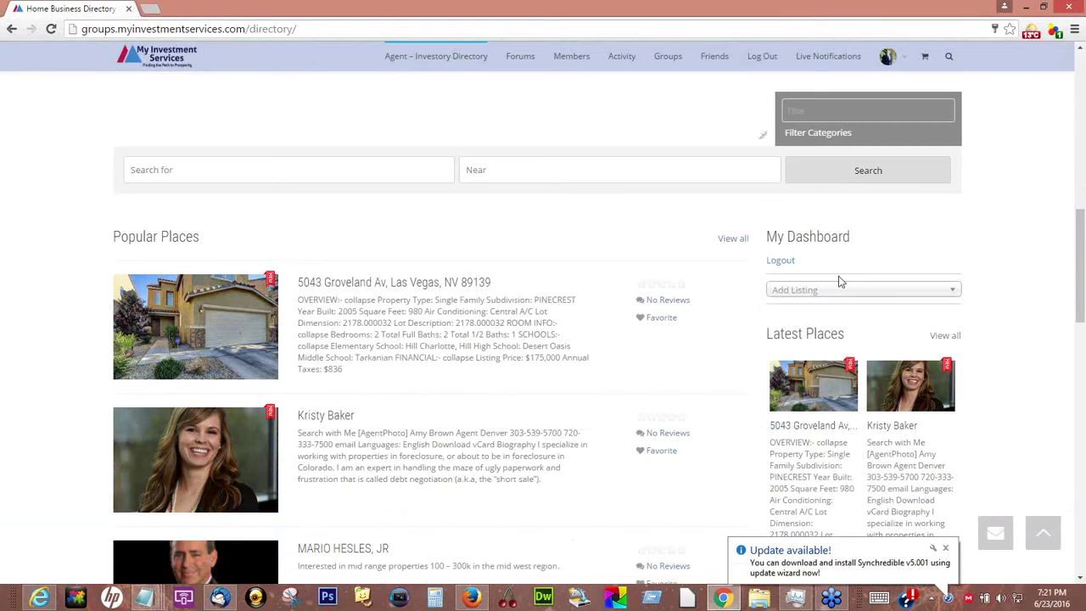
pyautogui.click(798, 293)
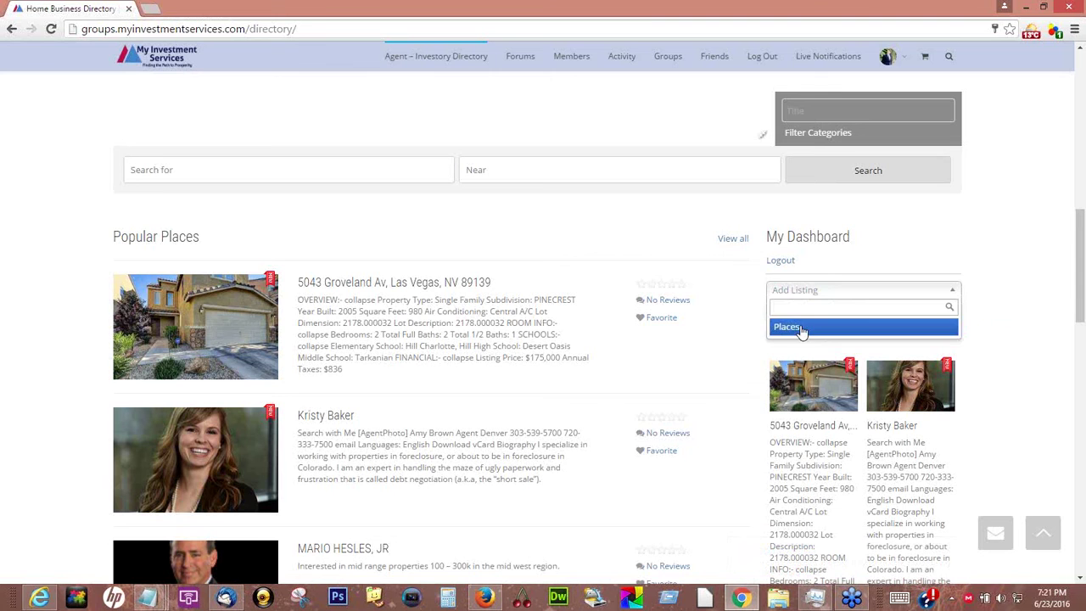
pyautogui.click(798, 328)
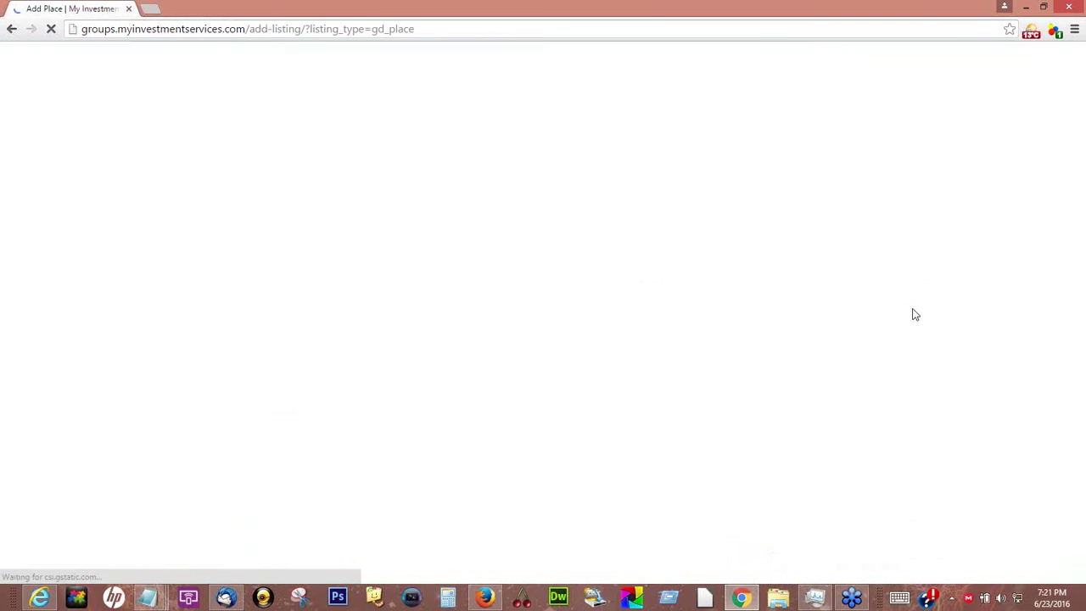
# Select Investment Opportunities in the Add Listing form's Category dropdown
pyautogui.scroll(-1, 790, 258)
pyautogui.scroll(-1, 791, 260)
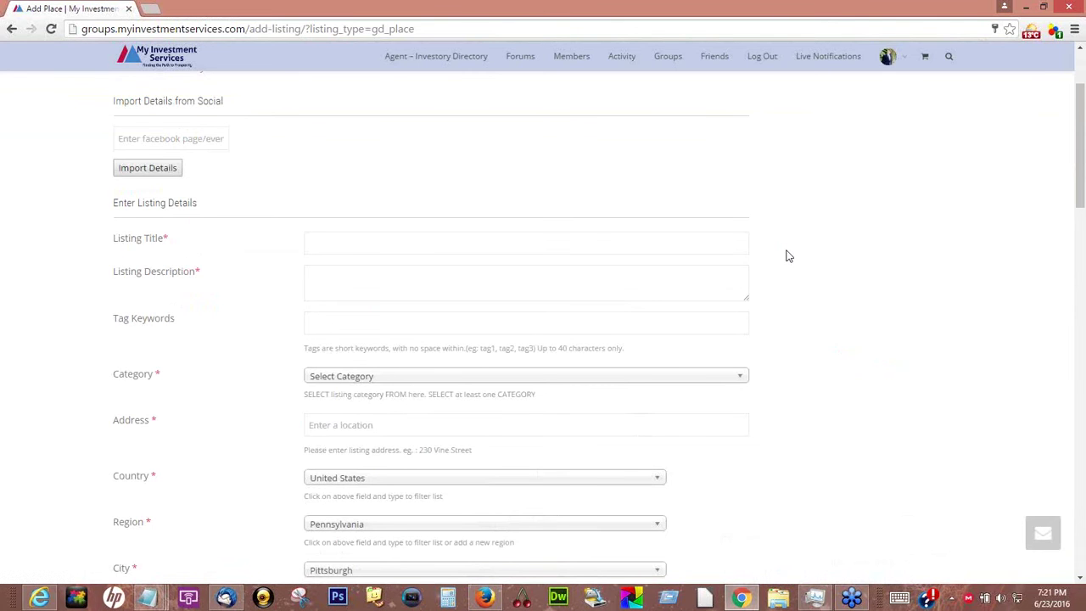
pyautogui.scroll(1, 786, 256)
pyautogui.scroll(-2, 789, 256)
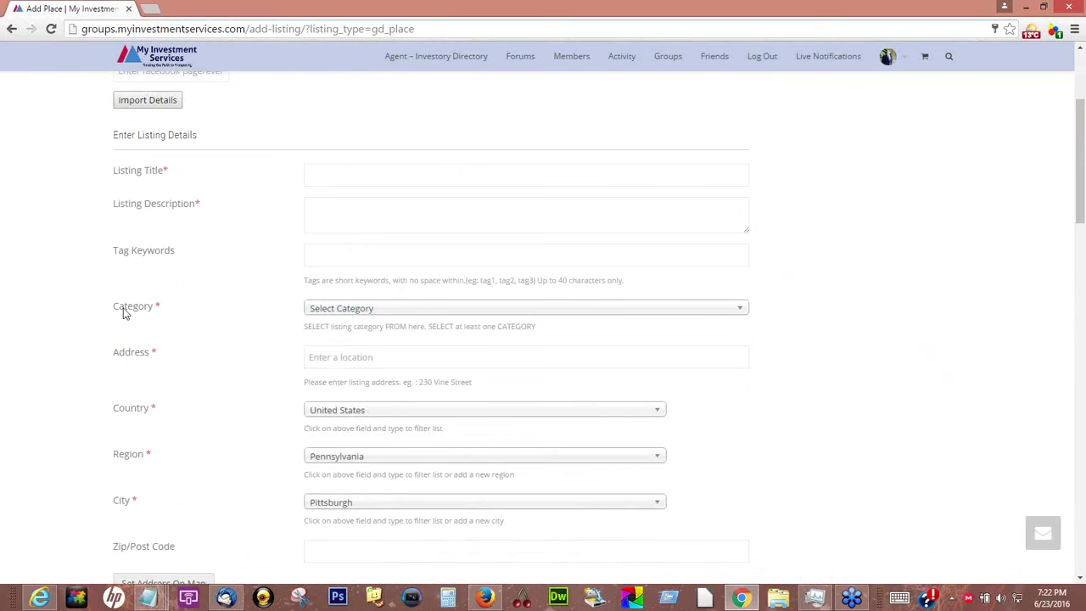
pyautogui.moveTo(114, 310); pyautogui.dragTo(743, 313)
pyautogui.click(743, 313)
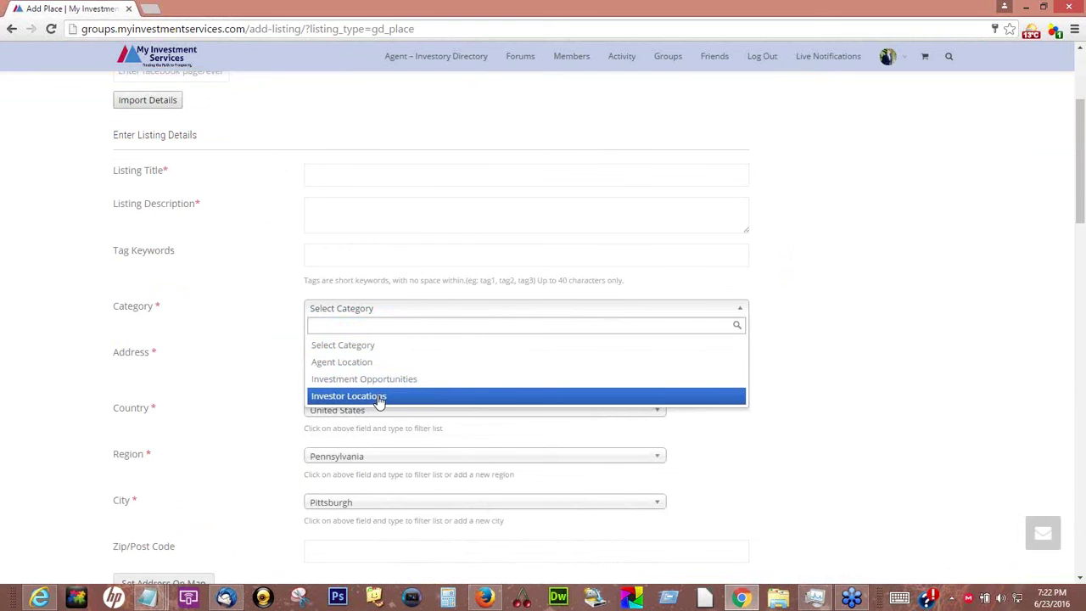
pyautogui.click(913, 292)
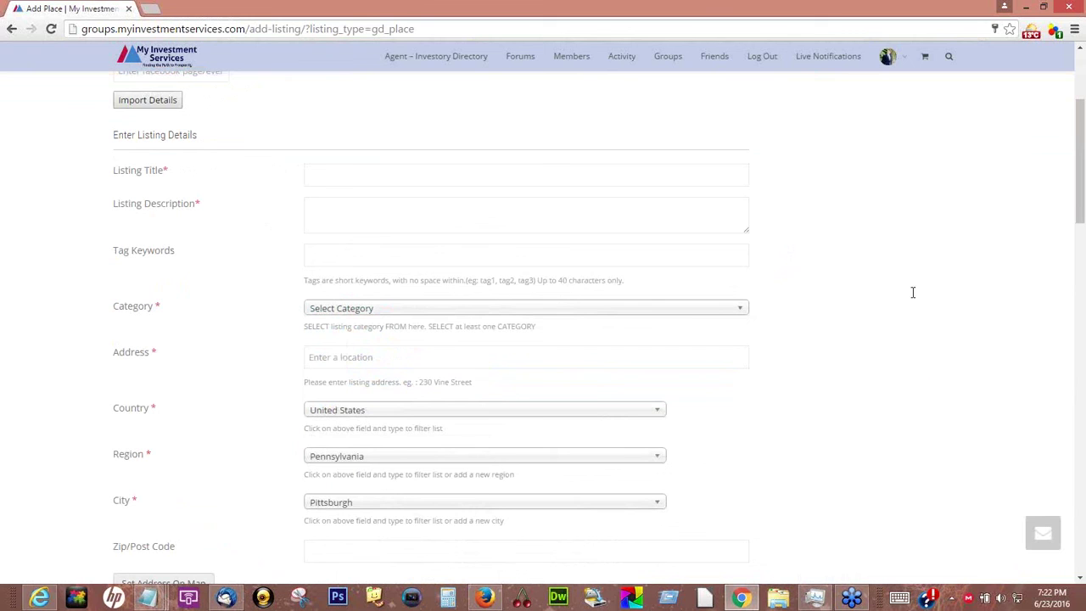
pyautogui.click(747, 313)
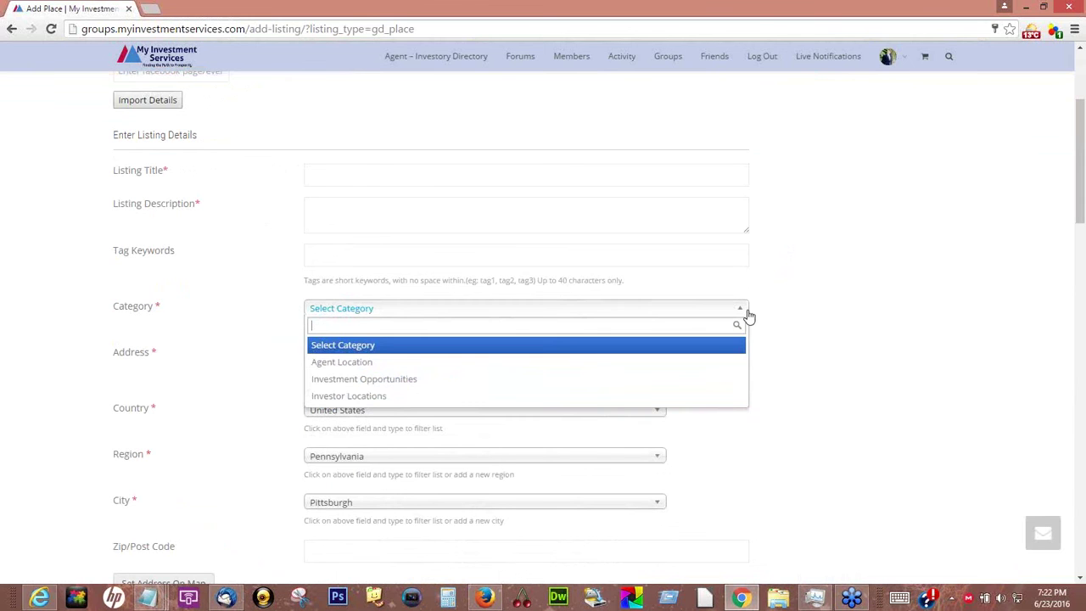
pyautogui.click(384, 379)
pyautogui.scroll(2, 808, 360)
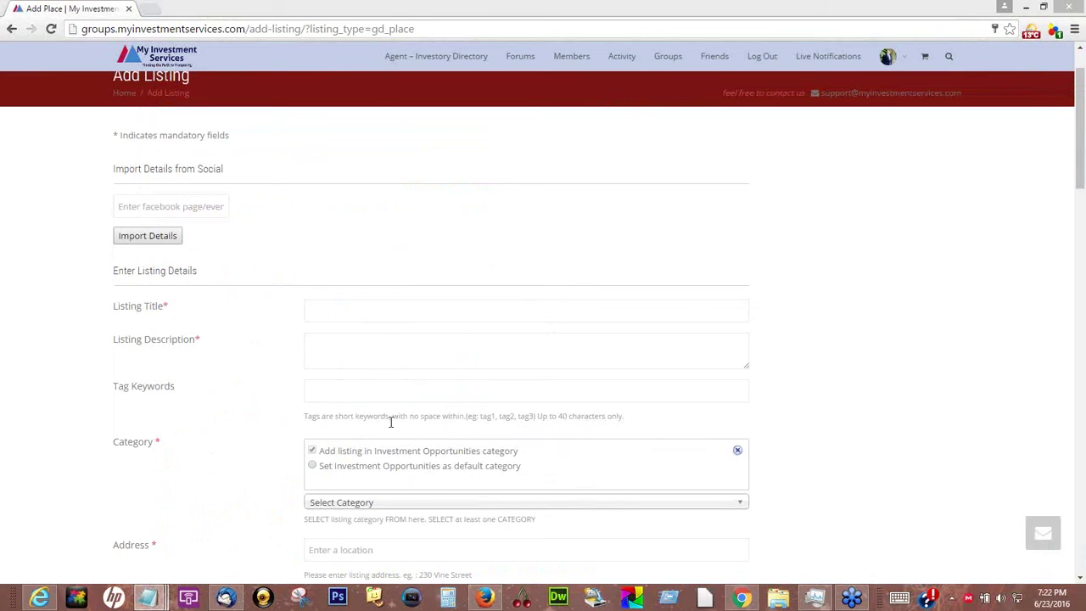
# Paste the street address as Listing Title and the Notepad property details as Listing Description
pyautogui.click(335, 311)
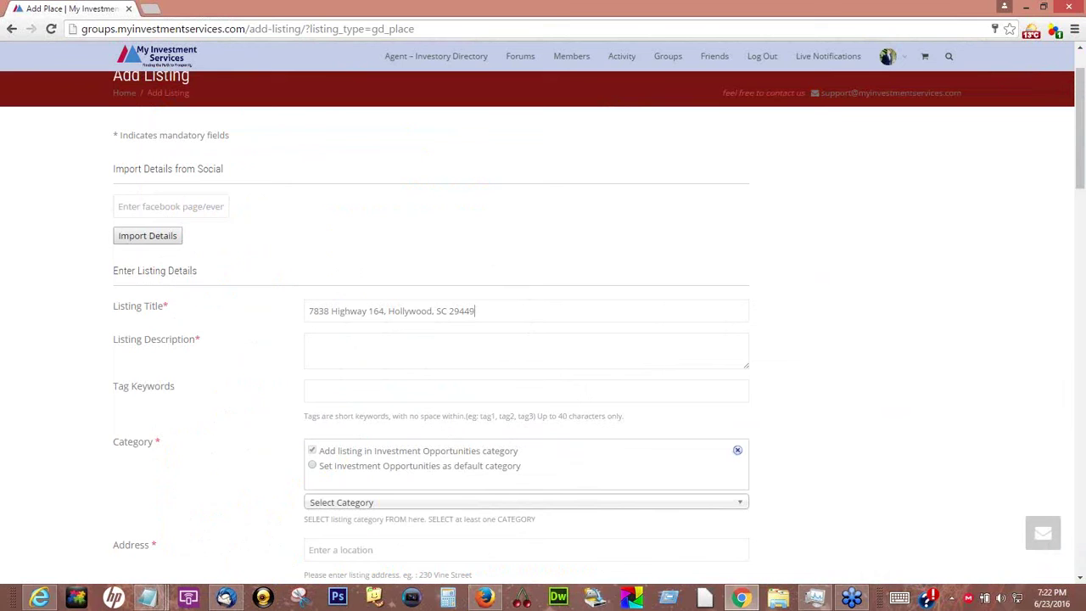
pyautogui.hotkey('alt', 'Tab')
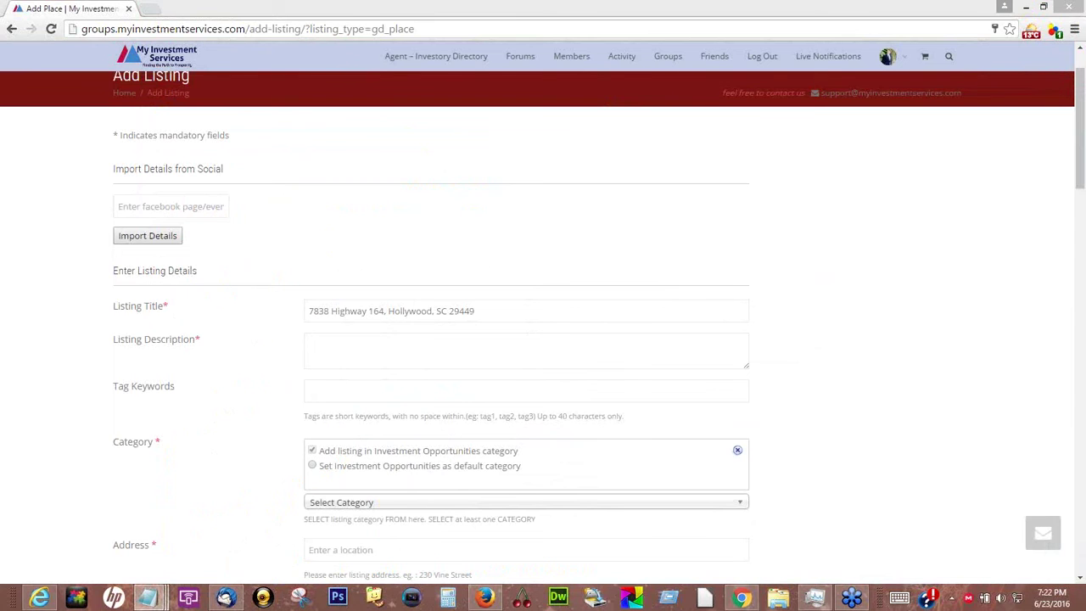
pyautogui.moveTo(1085, 212); pyautogui.dragTo(677, 57)
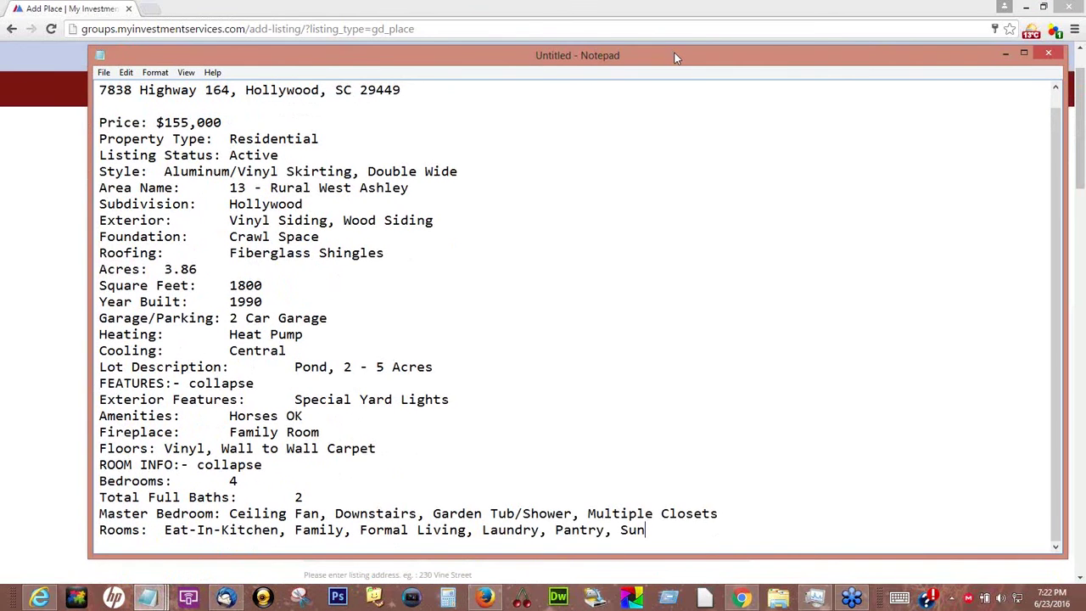
pyautogui.click(1006, 53)
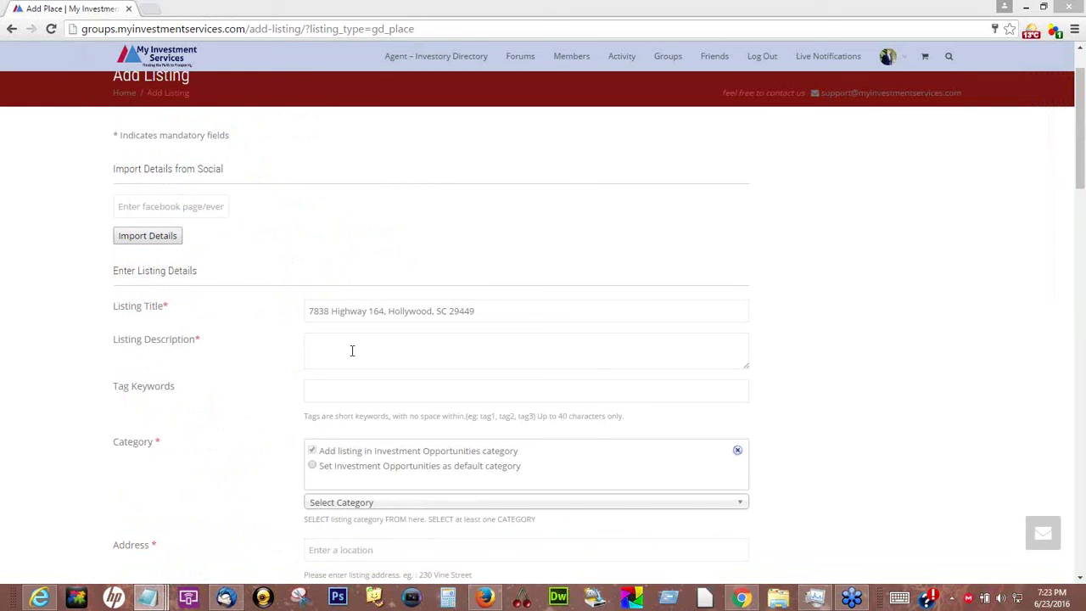
pyautogui.click(487, 346)
pyautogui.hotkey('ctrl', 'v')
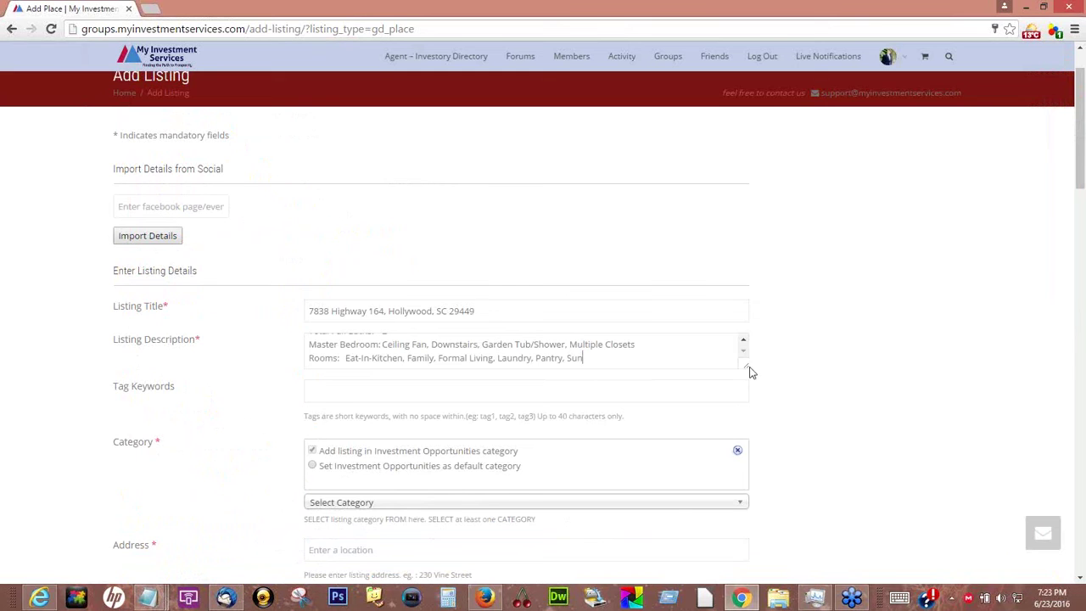
pyautogui.scroll(5, 745, 347)
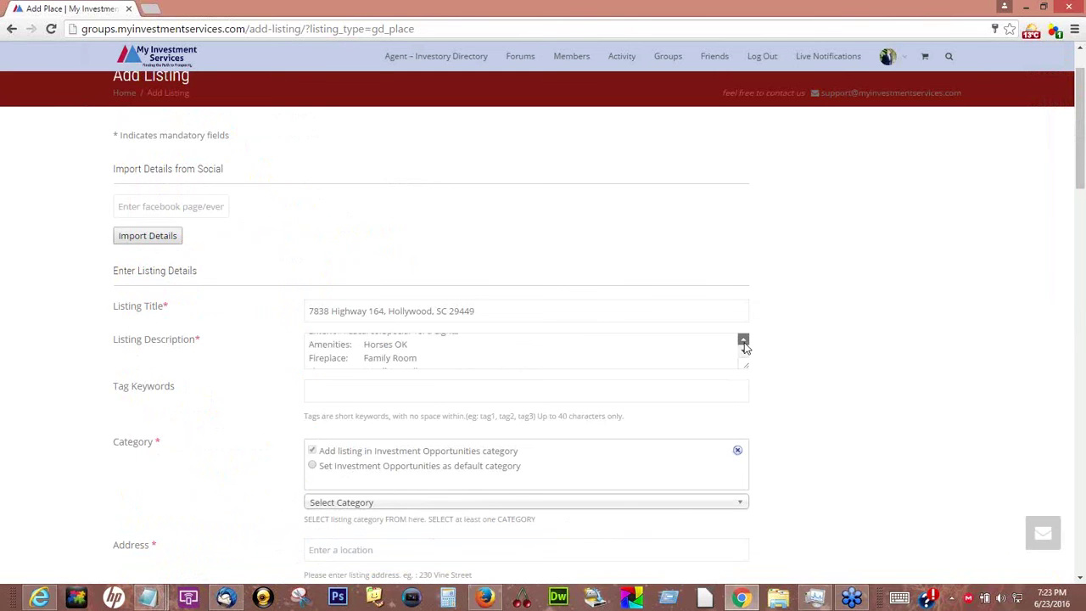
pyautogui.scroll(3, 744, 347)
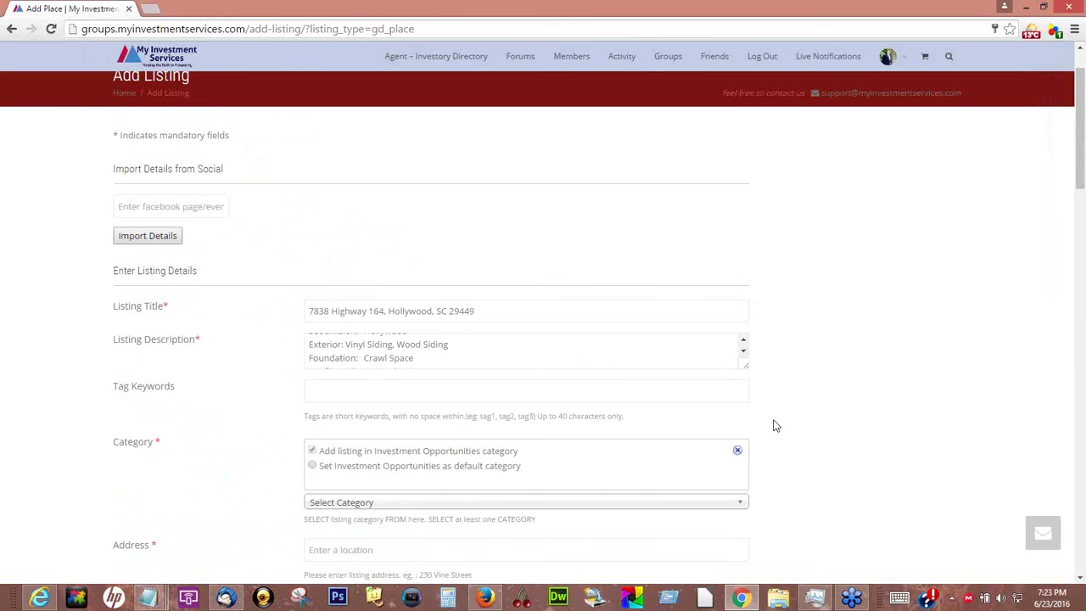
pyautogui.scroll(-3, 848, 400)
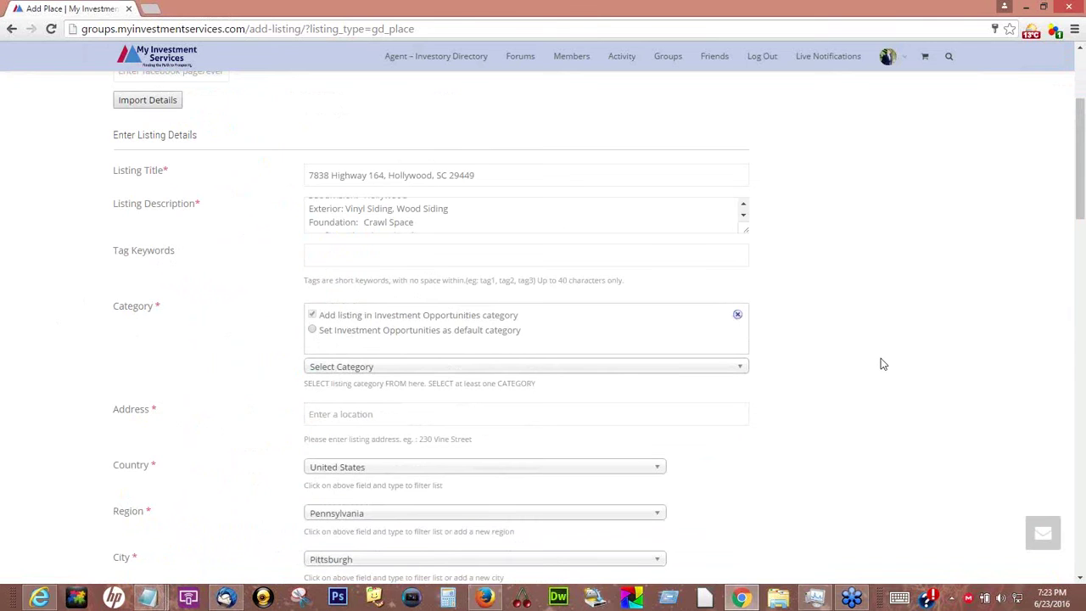
pyautogui.scroll(3, 882, 364)
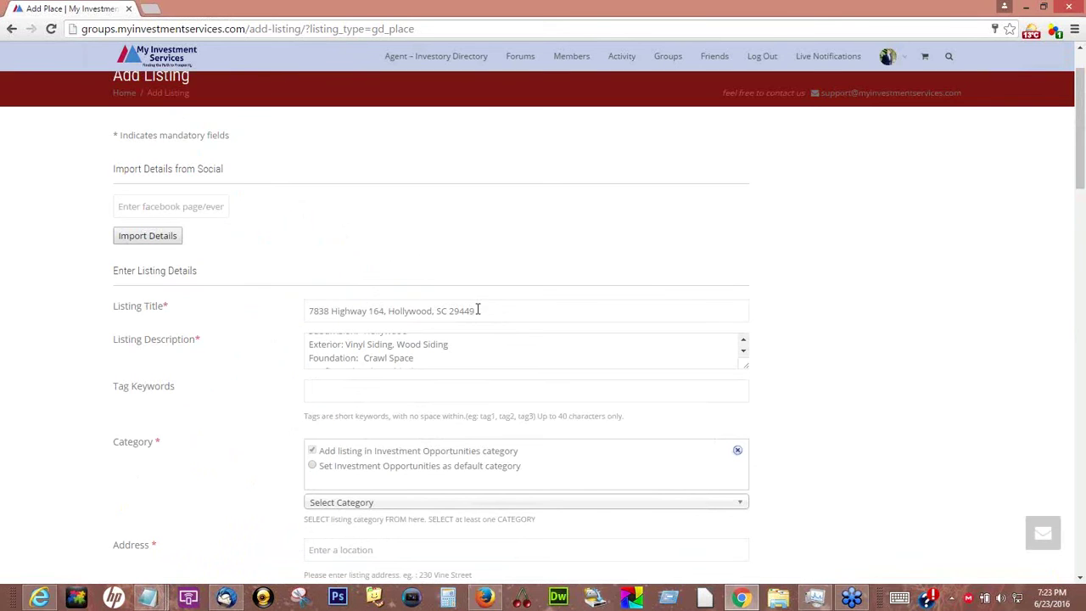
# Paste the property's street address into the listing's Address field
pyautogui.moveTo(478, 310); pyautogui.dragTo(306, 310)
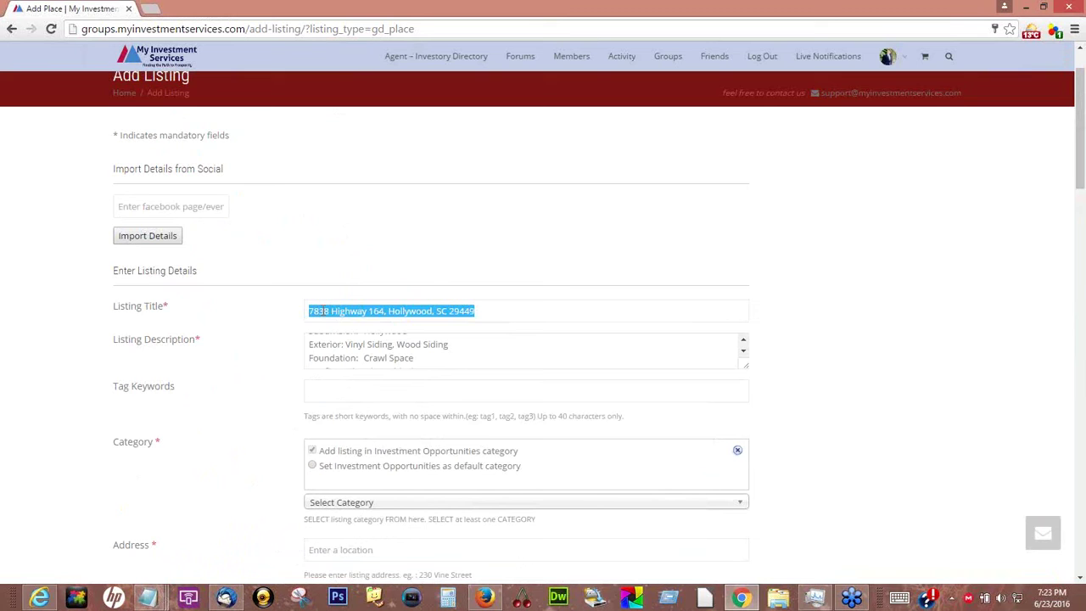
pyautogui.click(324, 310)
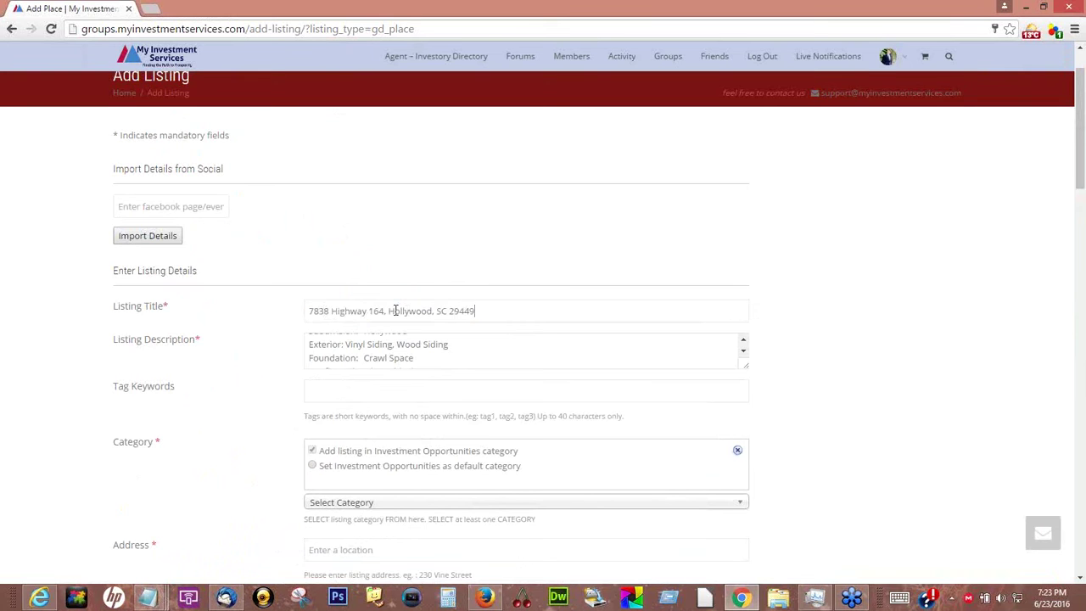
pyautogui.moveTo(475, 310); pyautogui.dragTo(290, 307)
pyautogui.hotkey('ctrl', 'c')
pyautogui.click(846, 351)
pyautogui.scroll(-2, 848, 350)
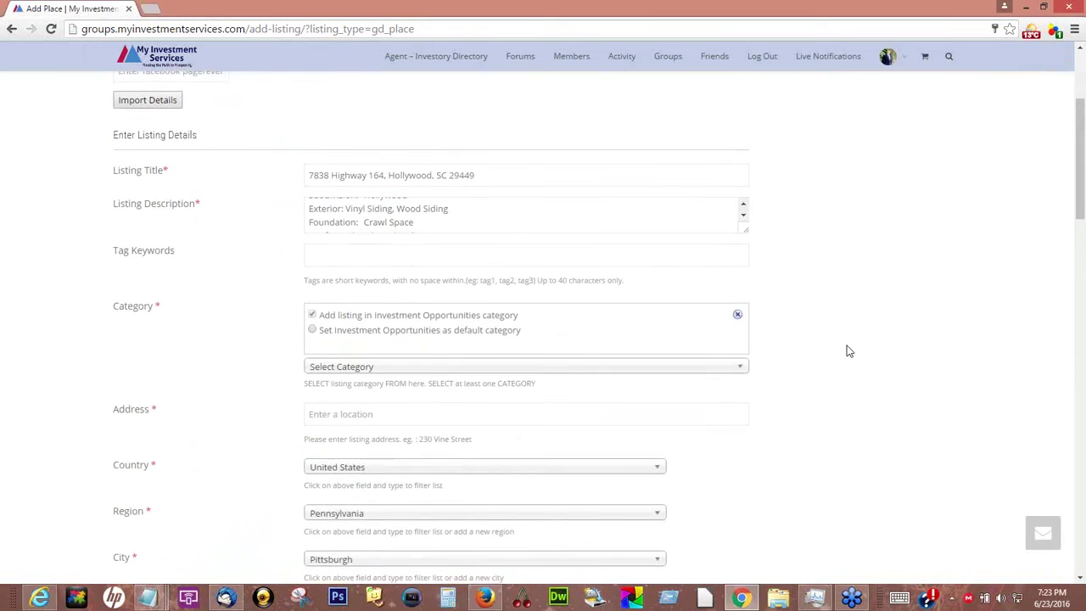
pyautogui.scroll(-1, 847, 350)
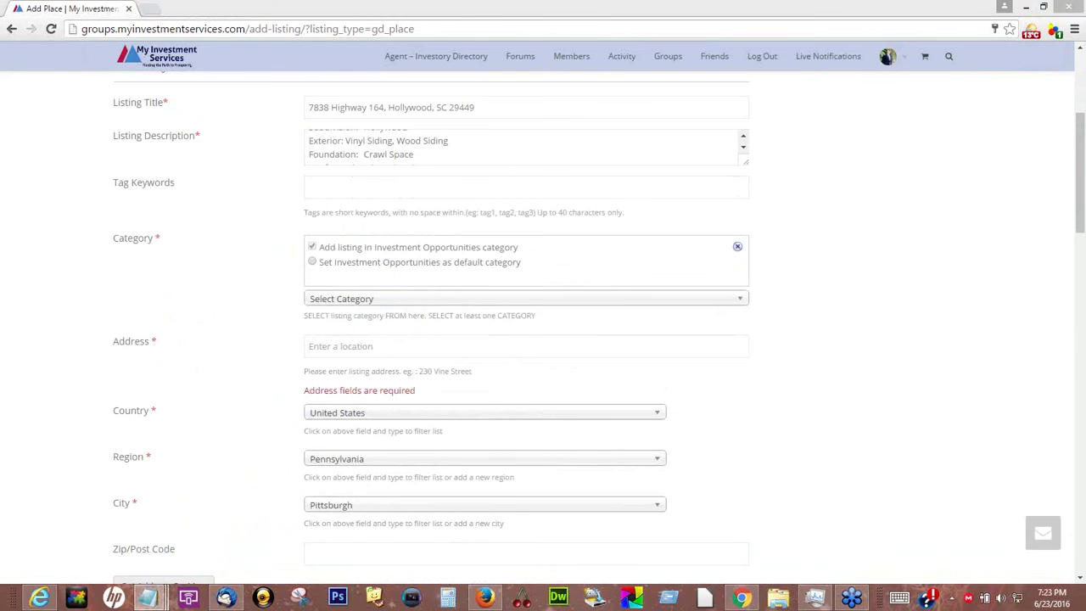
pyautogui.click(358, 347)
pyautogui.hotkey('ctrl', 'v')
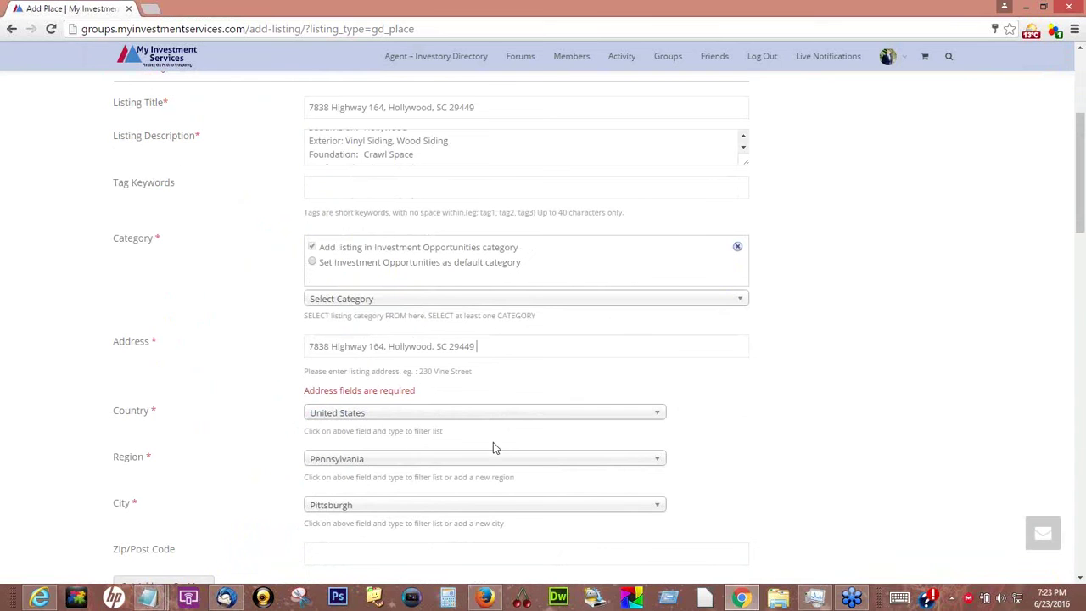
# Change the region from Texas to South Carolina using the Region search box
pyautogui.click(659, 463)
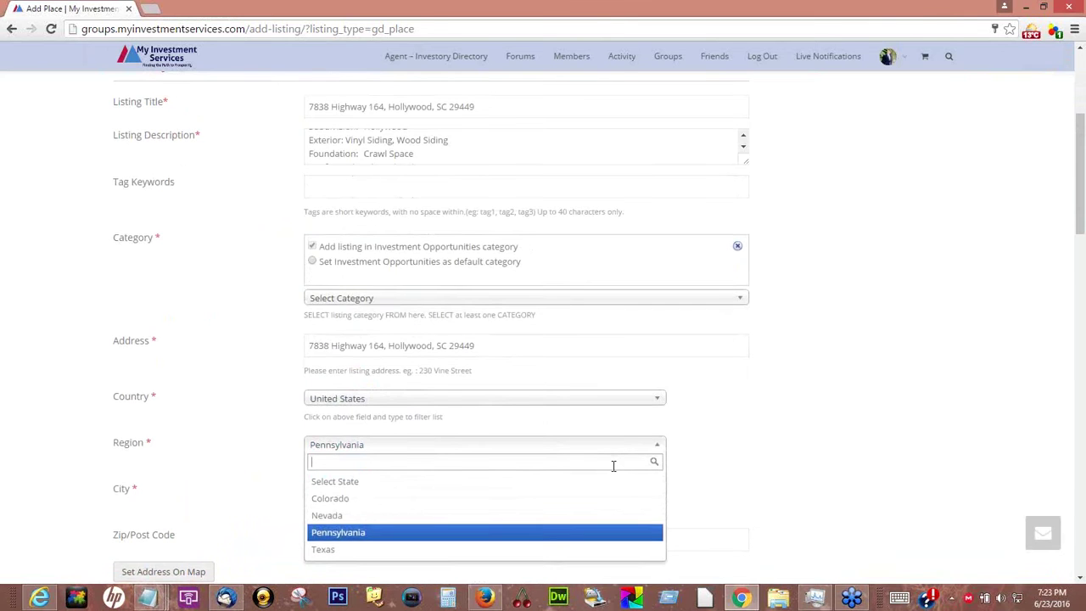
pyautogui.scroll(-3, 614, 465)
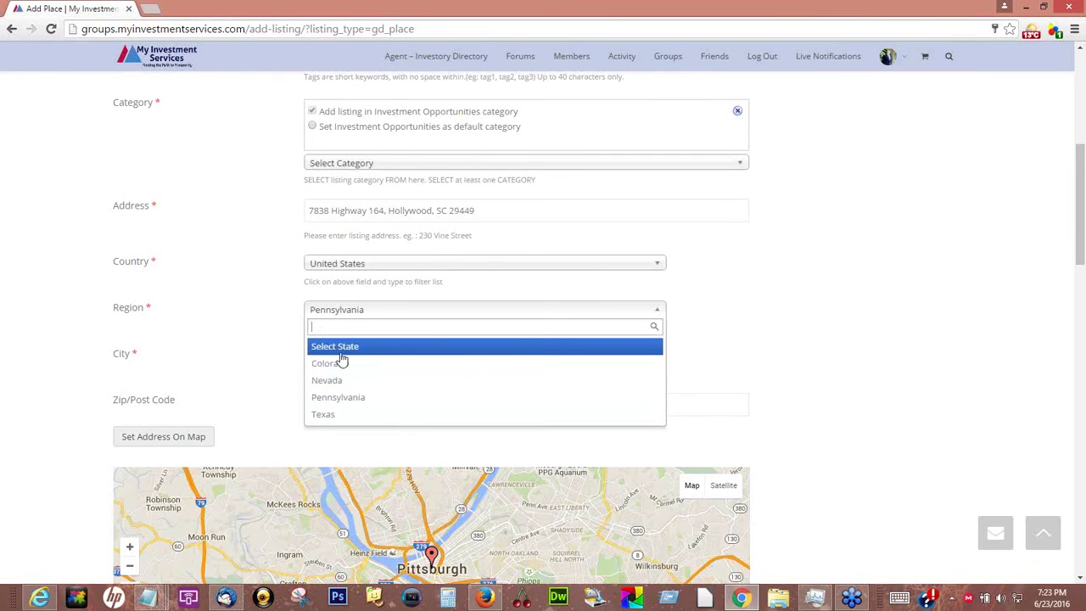
pyautogui.click(332, 415)
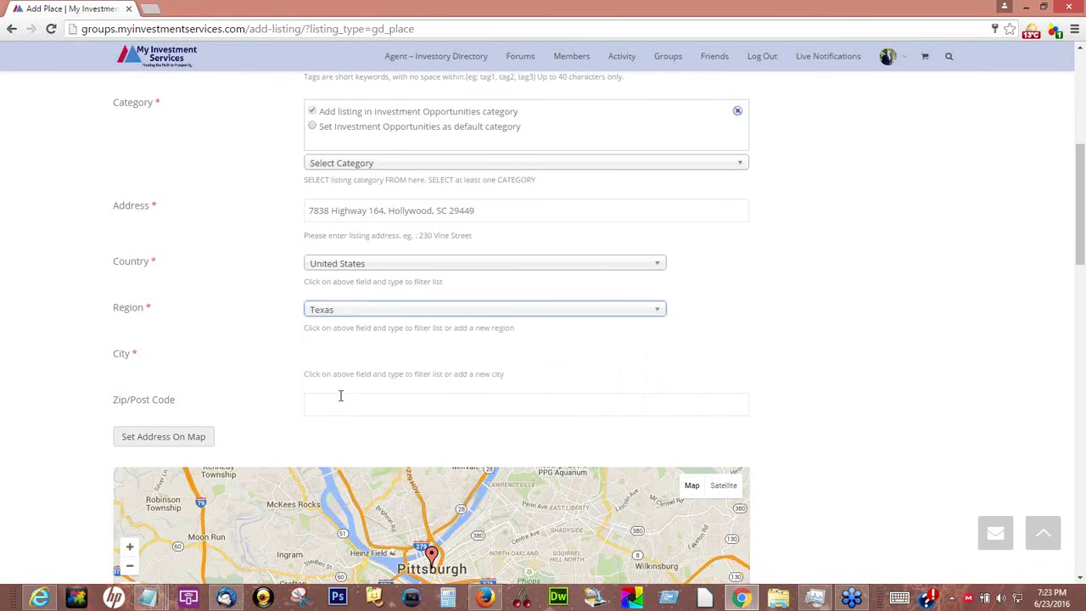
pyautogui.click(663, 312)
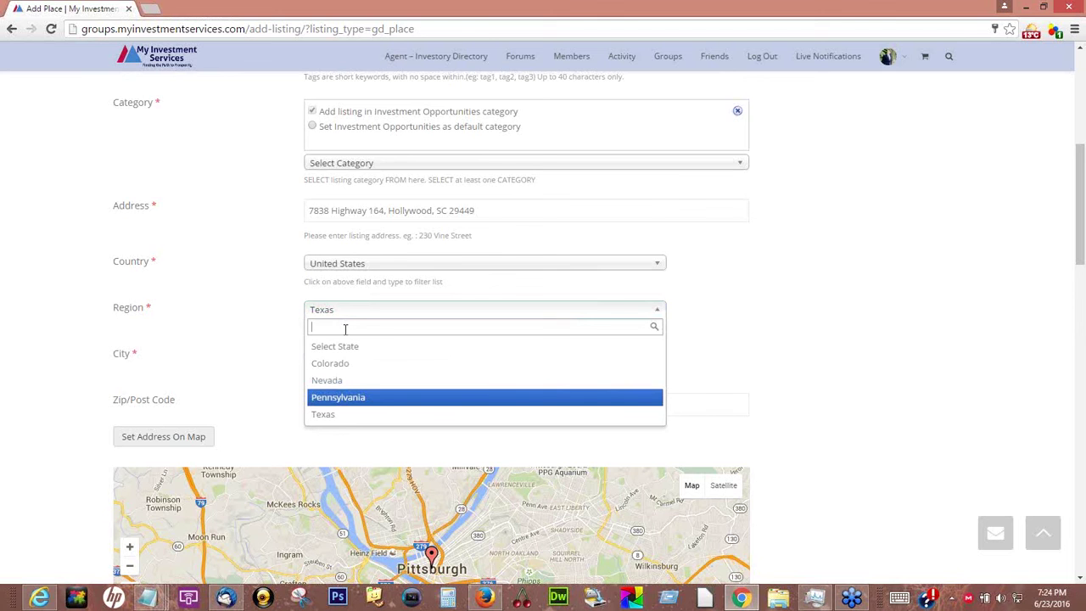
pyautogui.write('South')
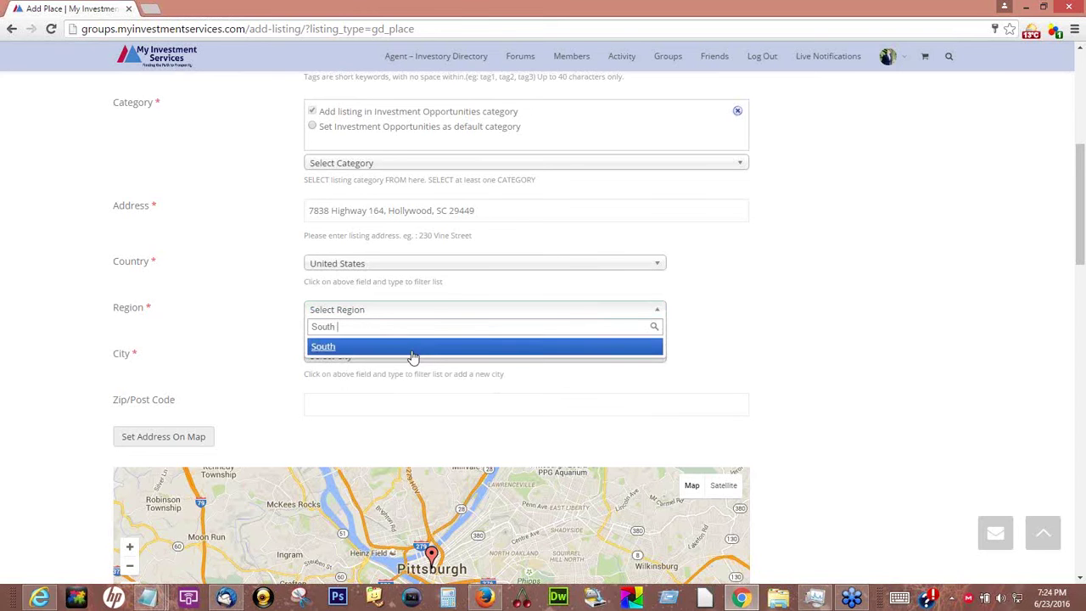
pyautogui.write(' Ca')
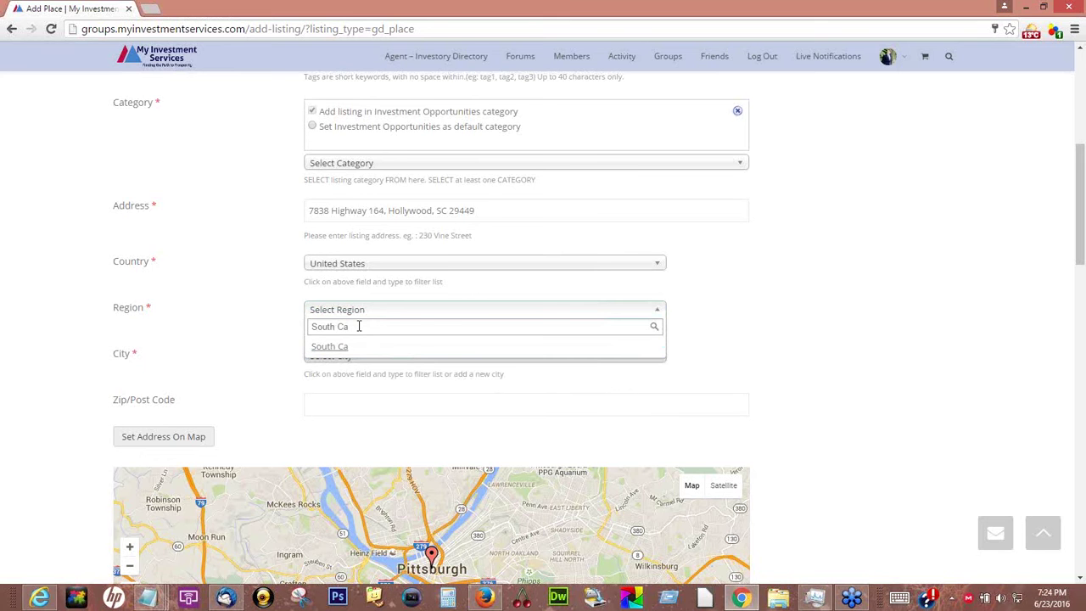
pyautogui.write('ro')
pyautogui.write('lin')
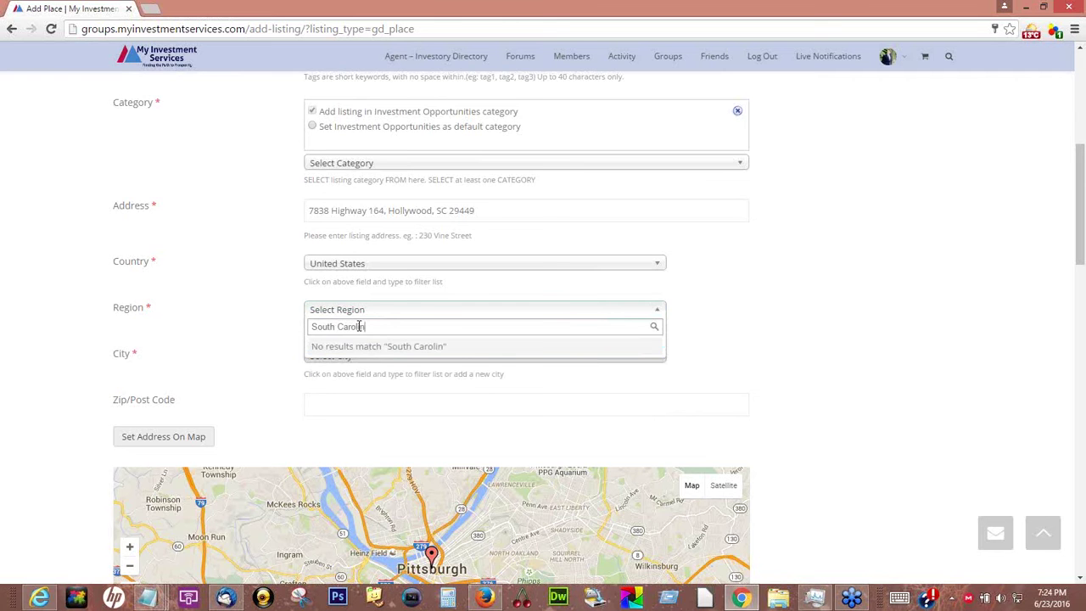
pyautogui.write('a')
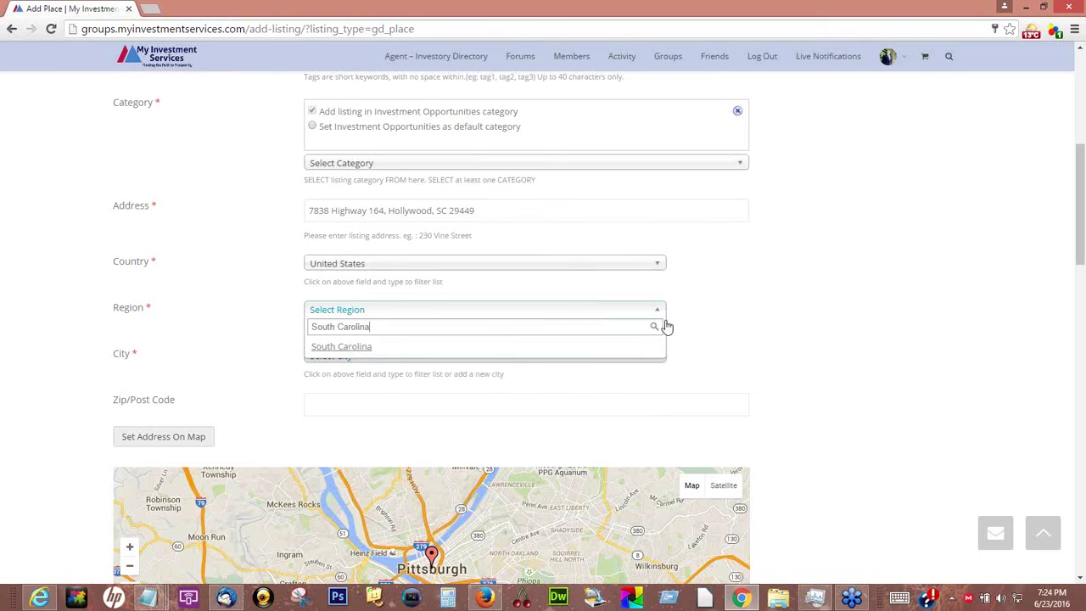
pyautogui.click(343, 348)
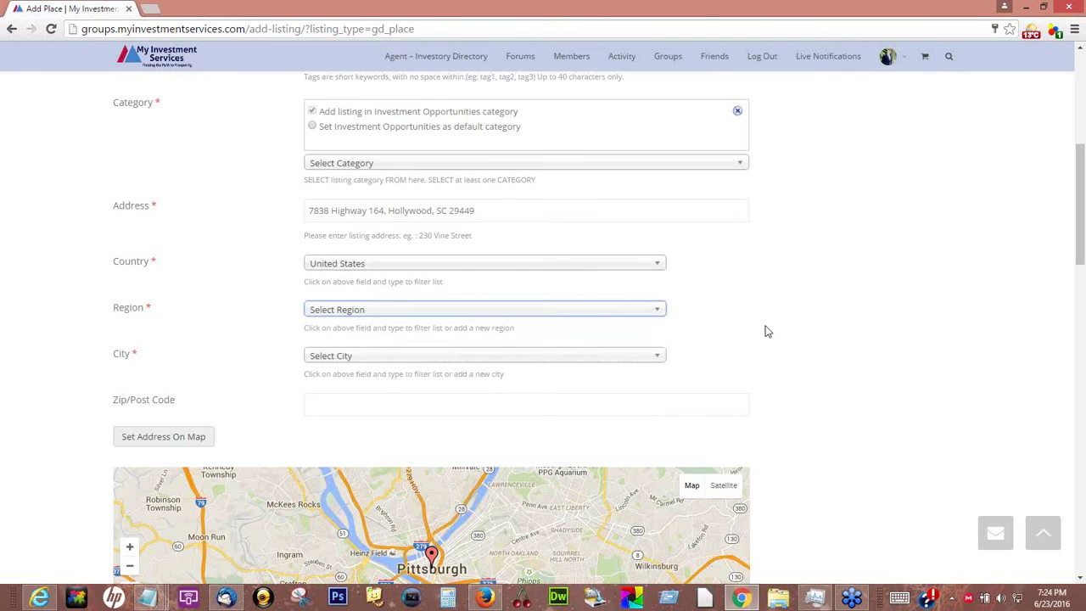
# Search the City list for 'hollywood'
pyautogui.scroll(-1, 767, 331)
pyautogui.scroll(-3, 767, 331)
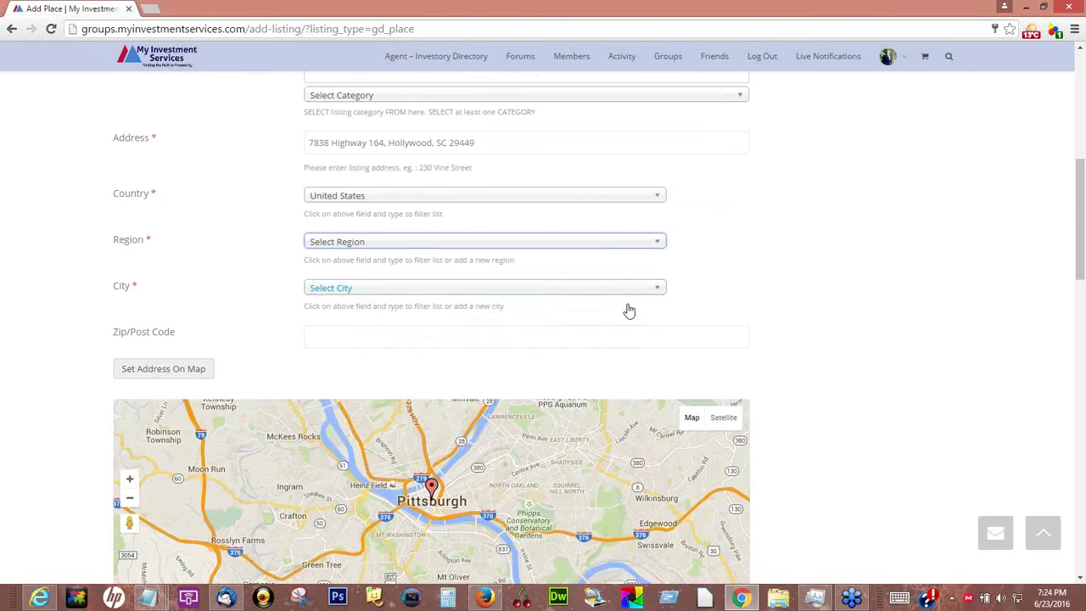
pyautogui.click(604, 293)
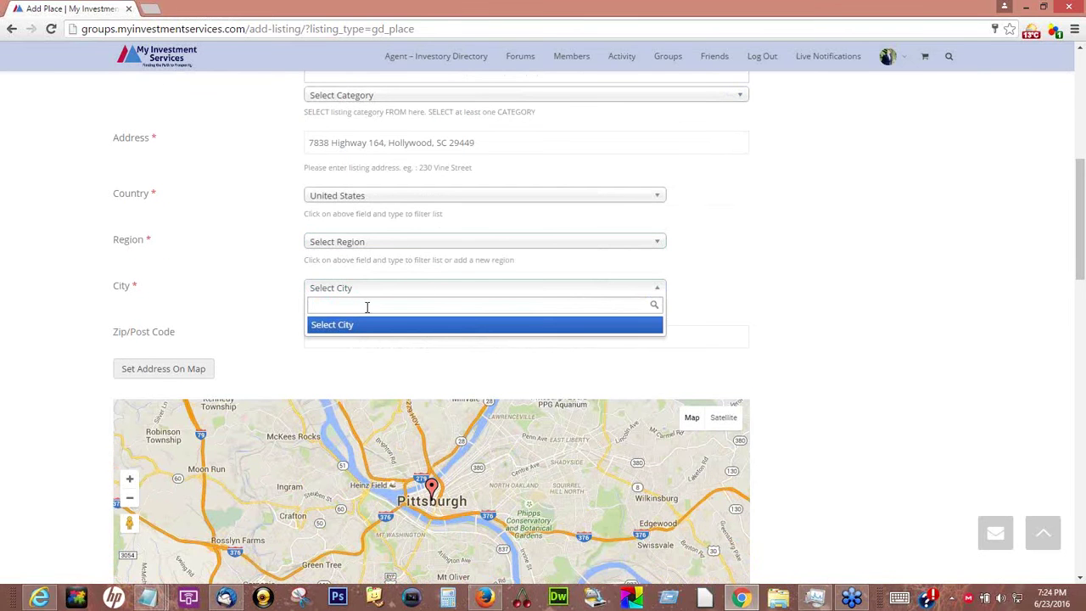
pyautogui.write('holly')
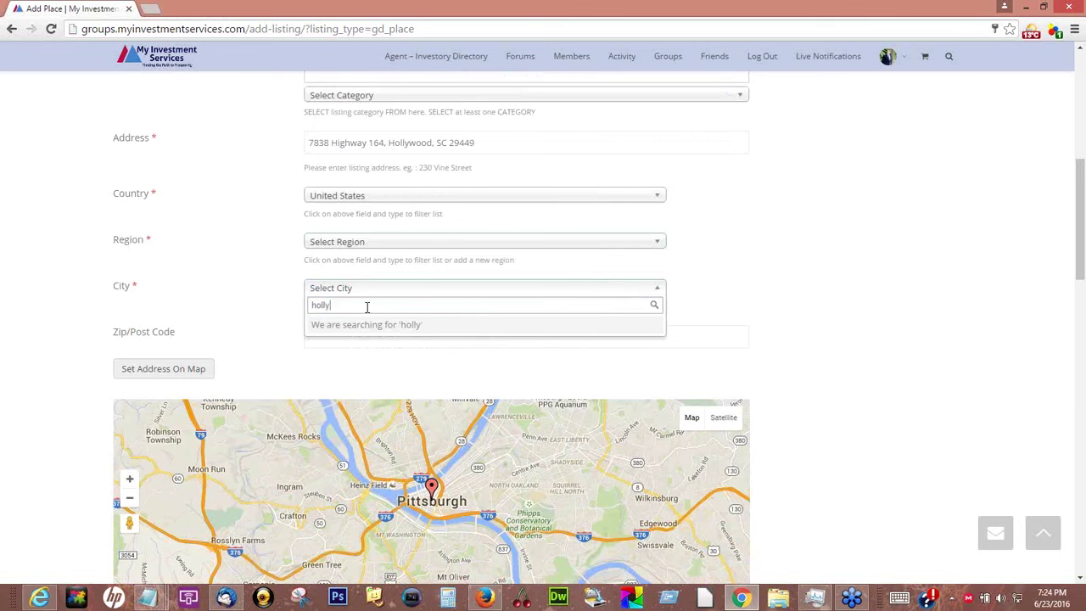
pyautogui.write('wood')
pyautogui.click(780, 315)
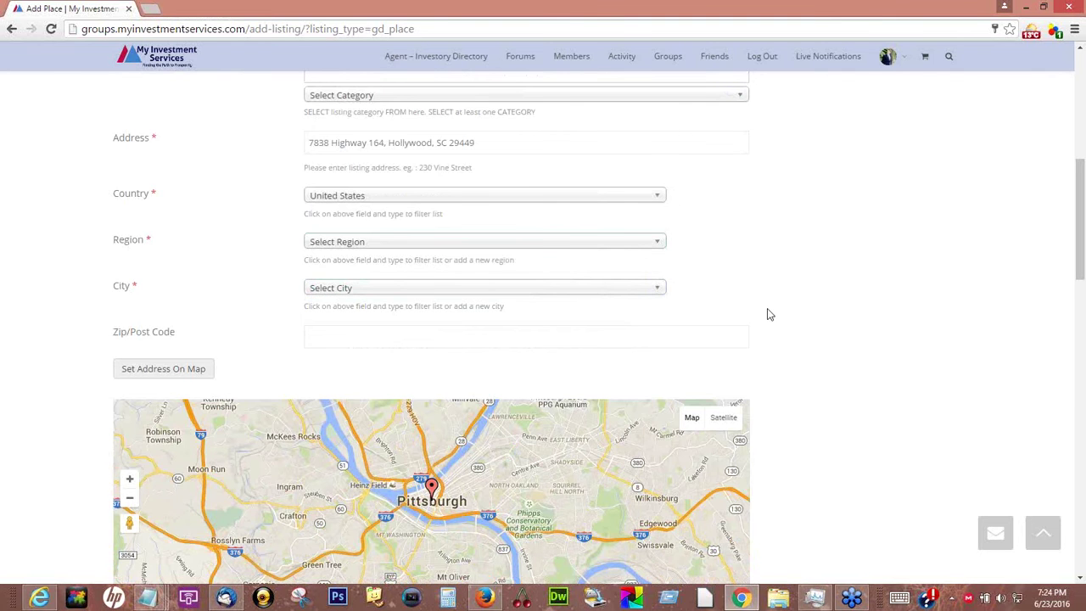
# Set the address on the map, filling Hollywood, 29449 and coordinates 32.716369, -80.32801699999999
pyautogui.scroll(-2, 768, 314)
pyautogui.click(161, 233)
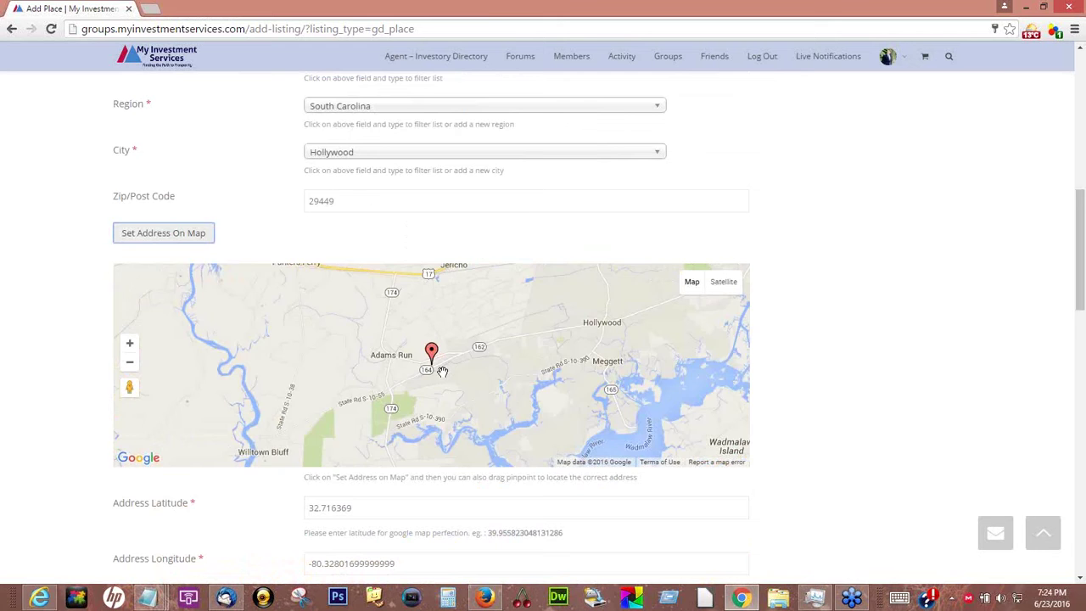
pyautogui.scroll(-1, 436, 372)
pyautogui.scroll(-1, 436, 372)
pyautogui.click(817, 371)
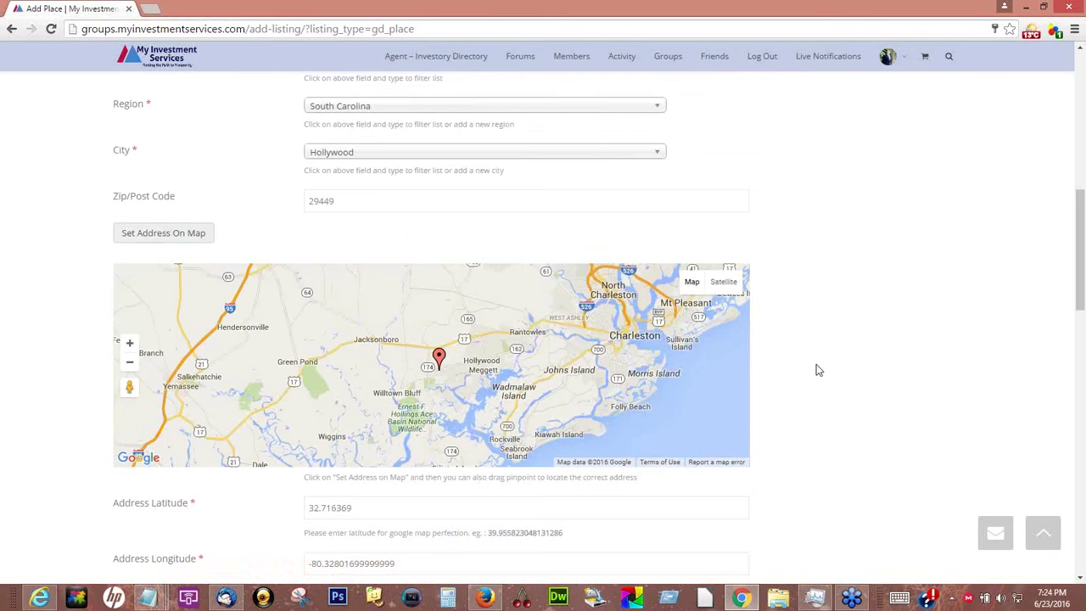
pyautogui.scroll(-3, 817, 371)
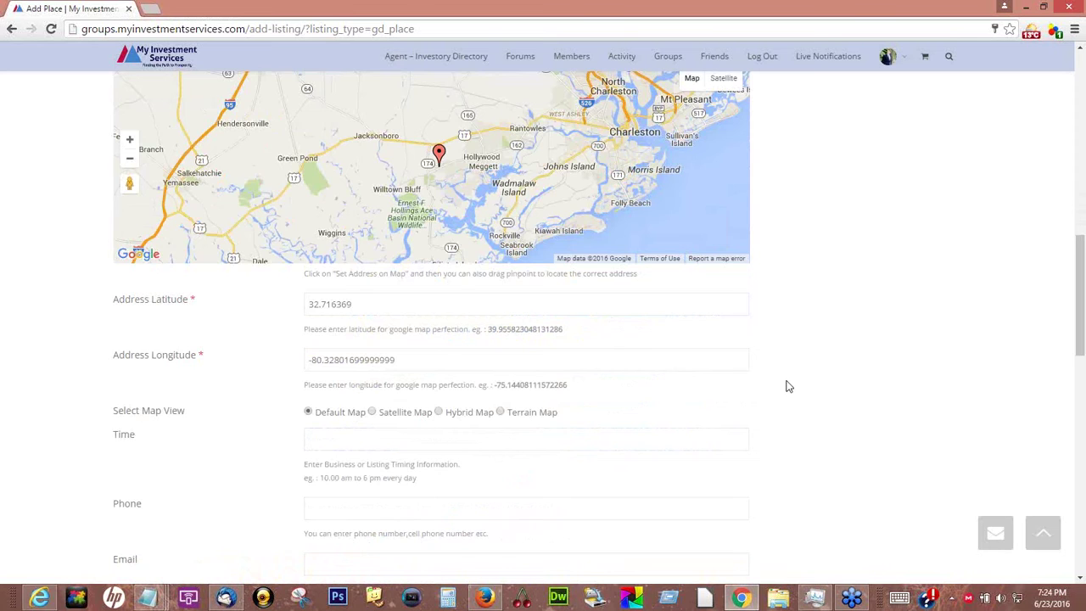
pyautogui.scroll(-1, 785, 386)
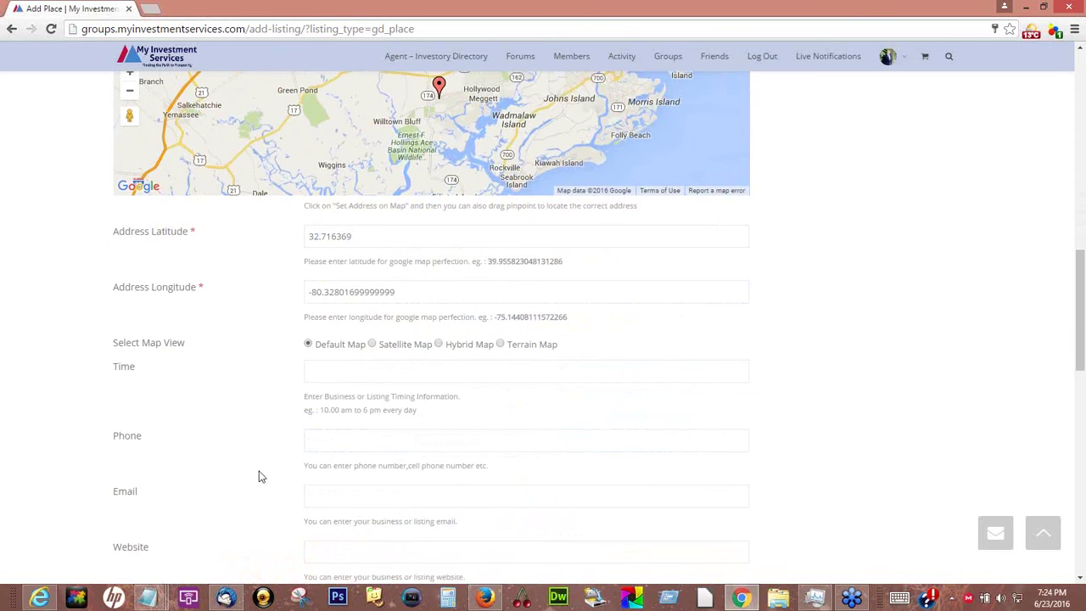
pyautogui.scroll(-1, 781, 420)
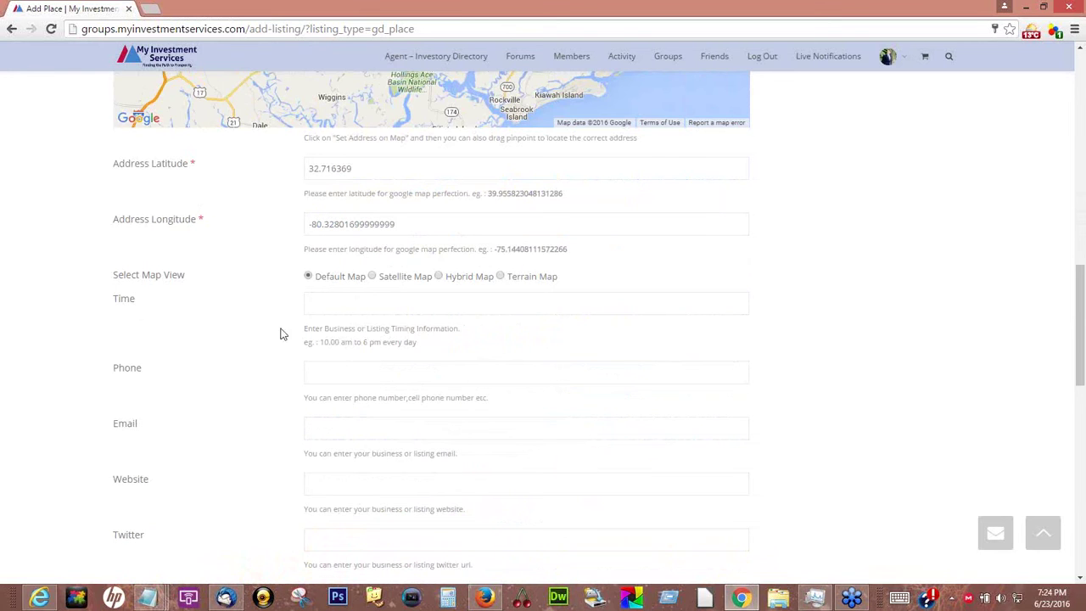
# Enter the contact's phone number and e-mail address in the Phone and Email fields
pyautogui.click(327, 376)
pyautogui.write('55-555-4487')
pyautogui.click(367, 428)
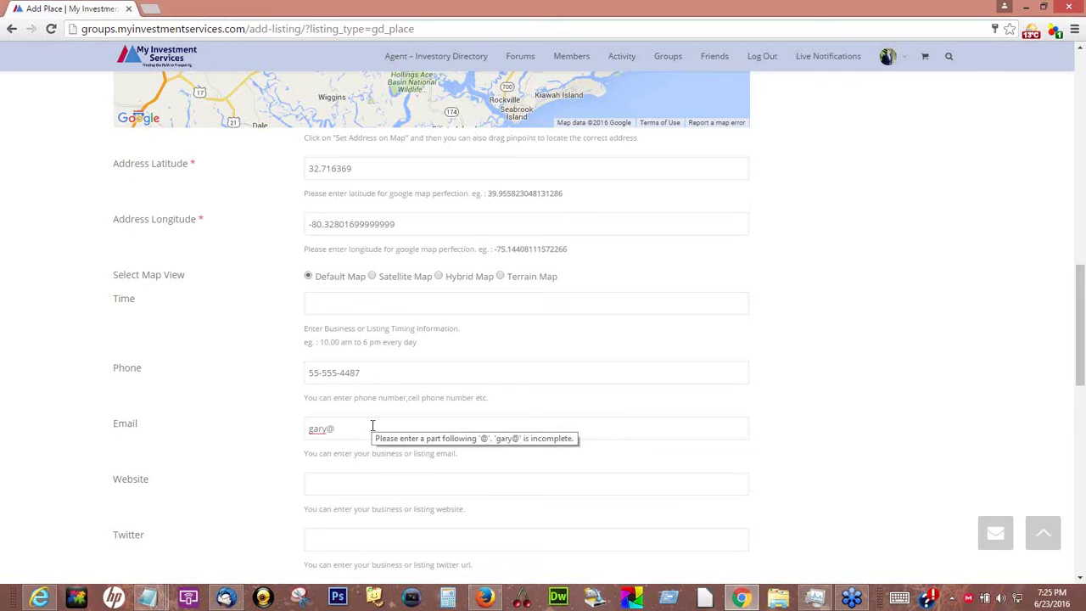
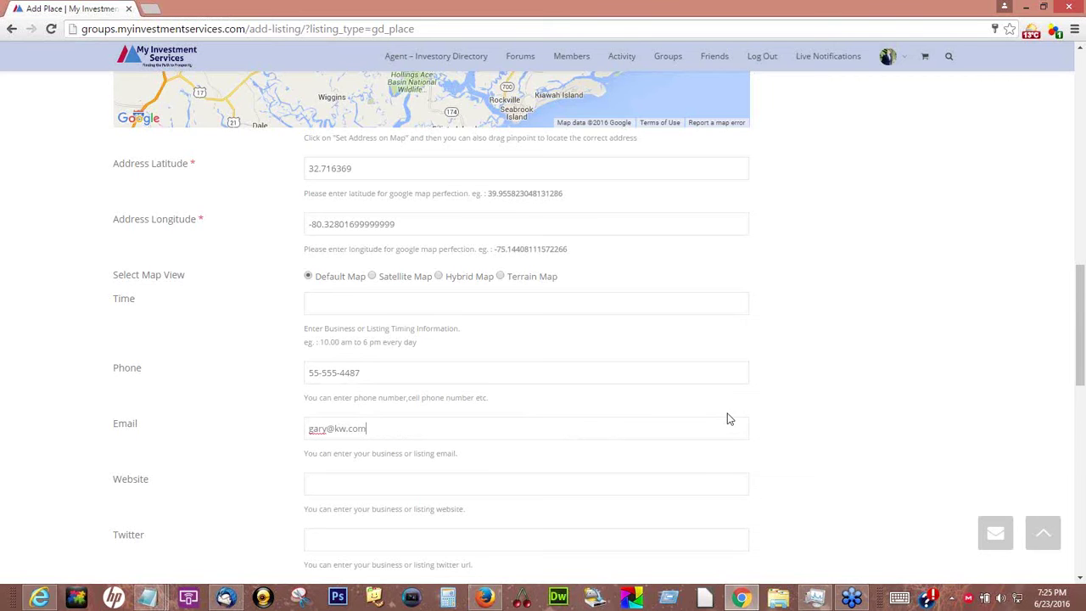
# Copy the page's web address from the address bar and move to the Facebook field
pyautogui.scroll(-2, 728, 419)
pyautogui.click(337, 277)
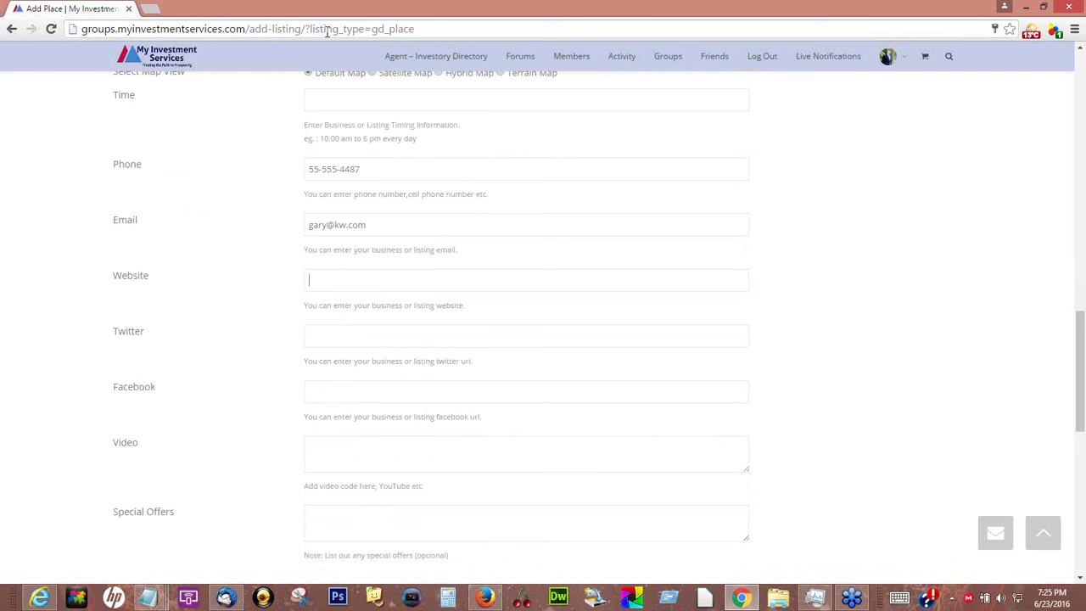
pyautogui.click(297, 29)
pyautogui.rightClick(297, 31)
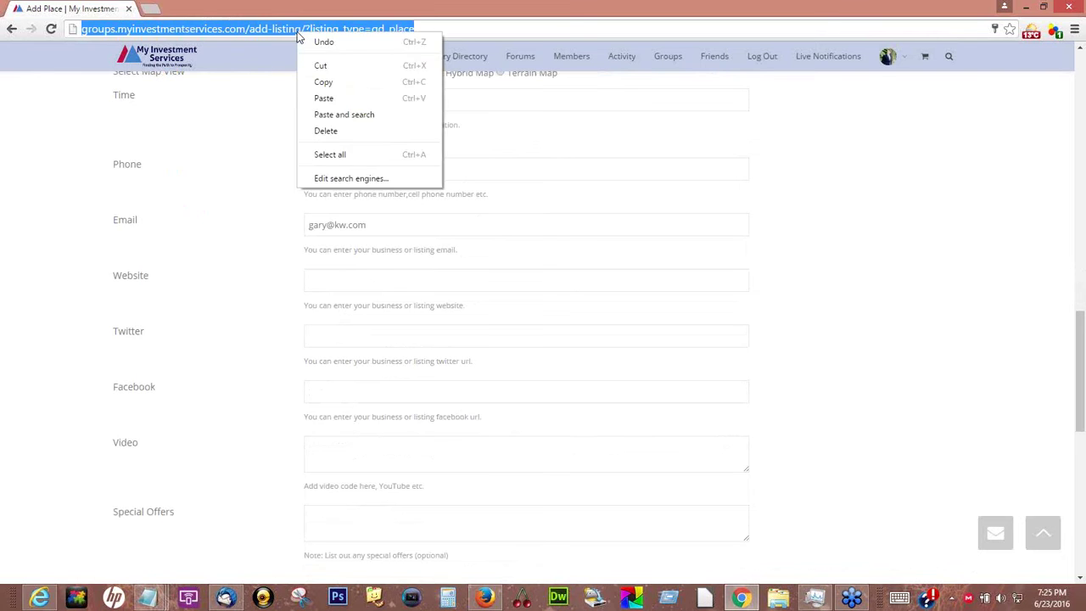
pyautogui.click(323, 82)
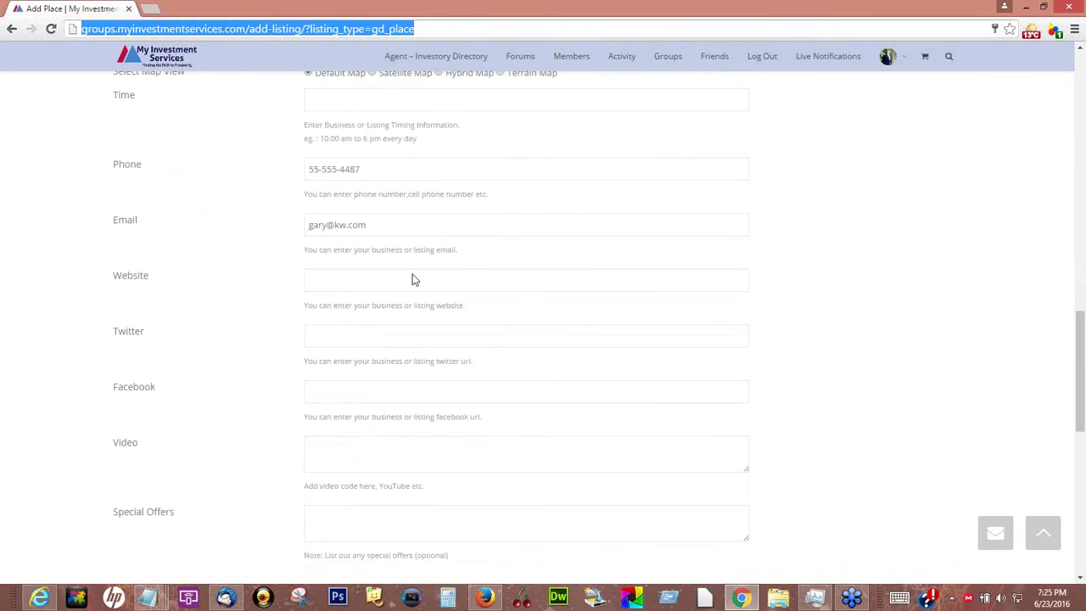
pyautogui.click(762, 429)
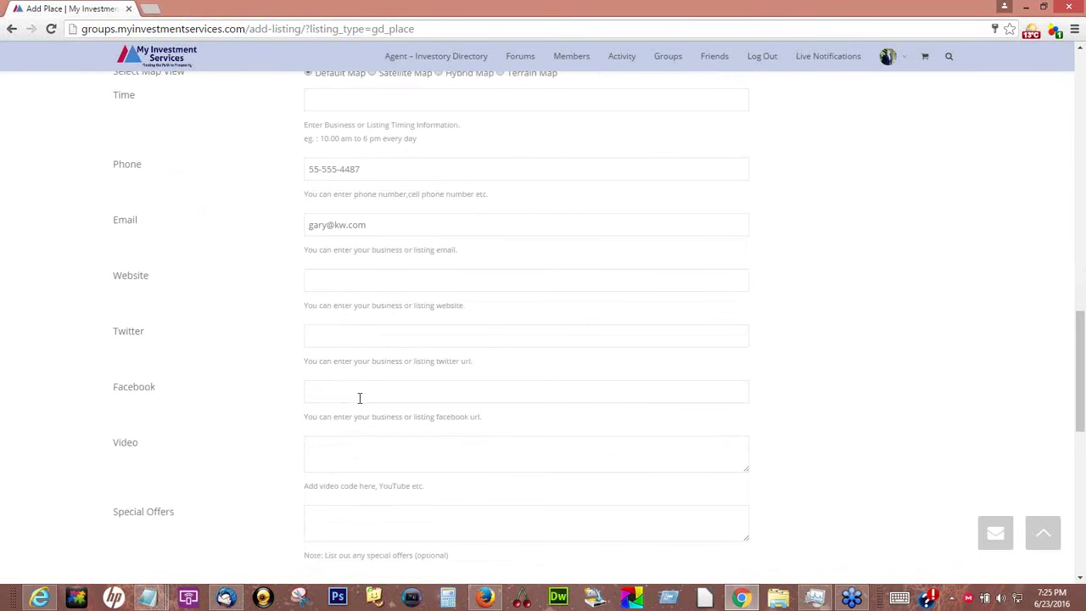
pyautogui.click(367, 390)
pyautogui.click(402, 384)
pyautogui.scroll(-1, 359, 285)
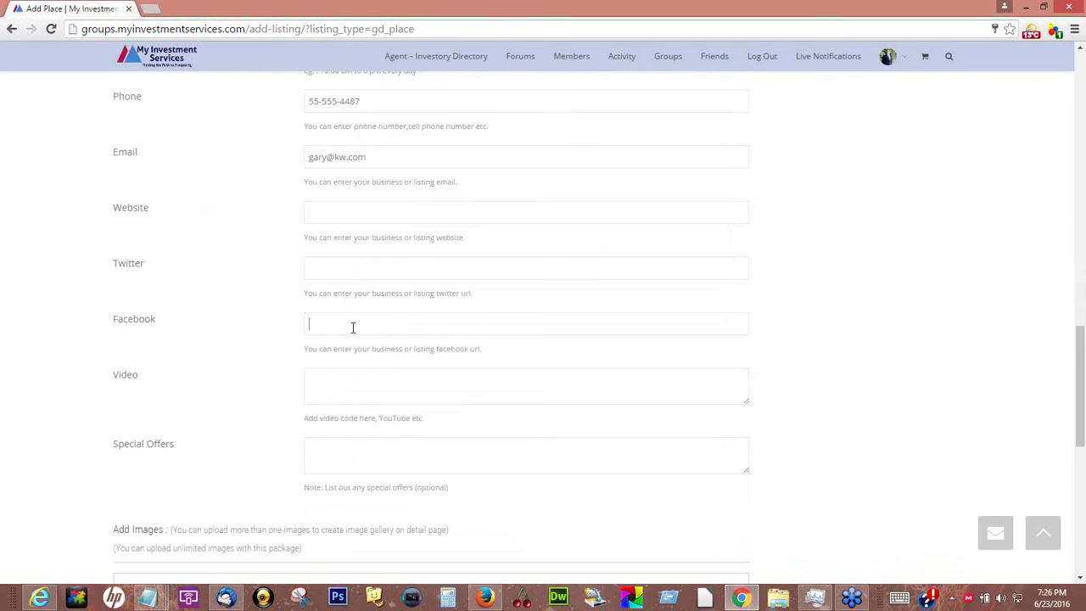
pyautogui.scroll(-2, 342, 253)
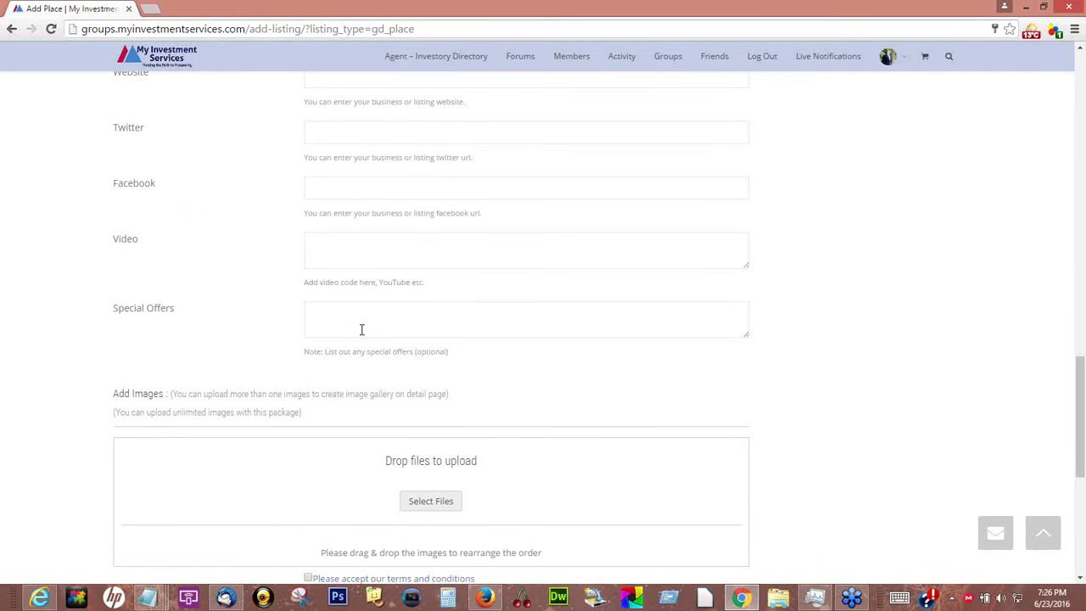
pyautogui.scroll(-2, 364, 328)
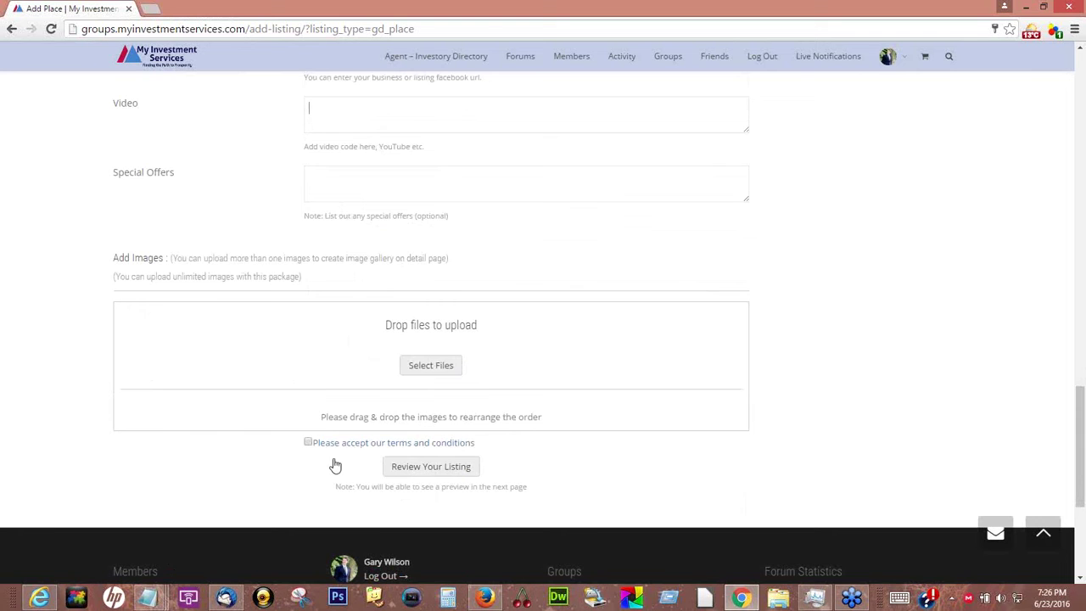
# Attach the four 15009377_4 house photos to the listing
pyautogui.click(436, 365)
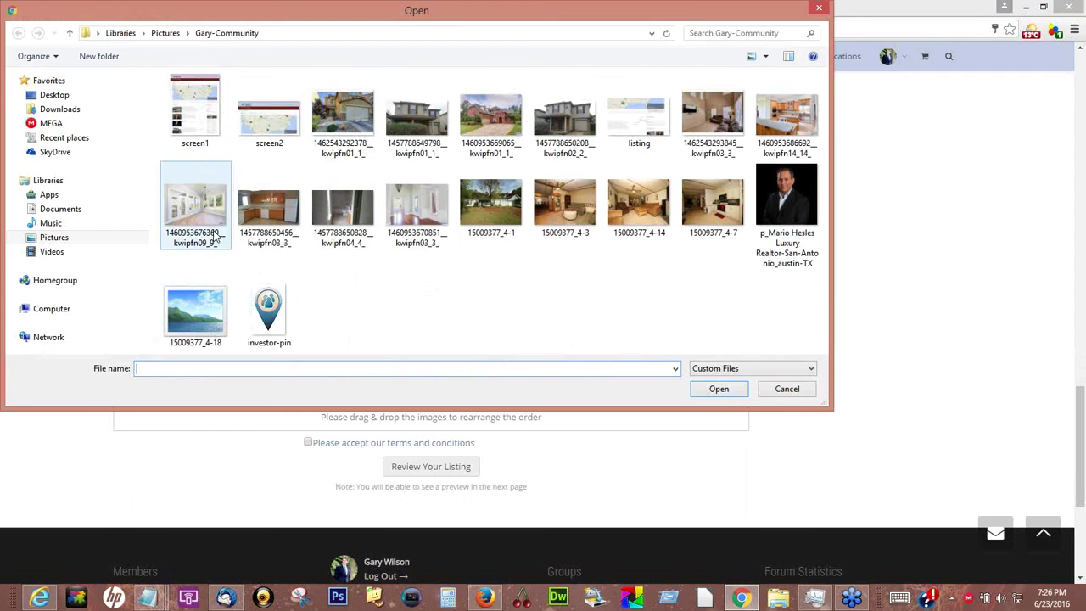
pyautogui.click(492, 205)
pyautogui.keyDown('shift'); pyautogui.click(719, 223); pyautogui.keyUp('shift')
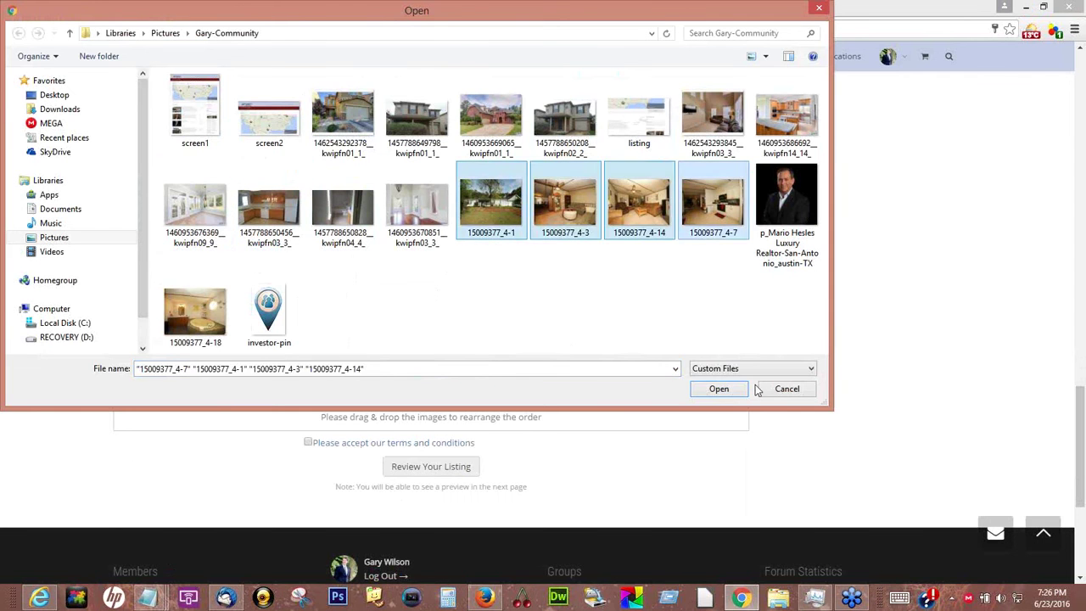
pyautogui.click(718, 390)
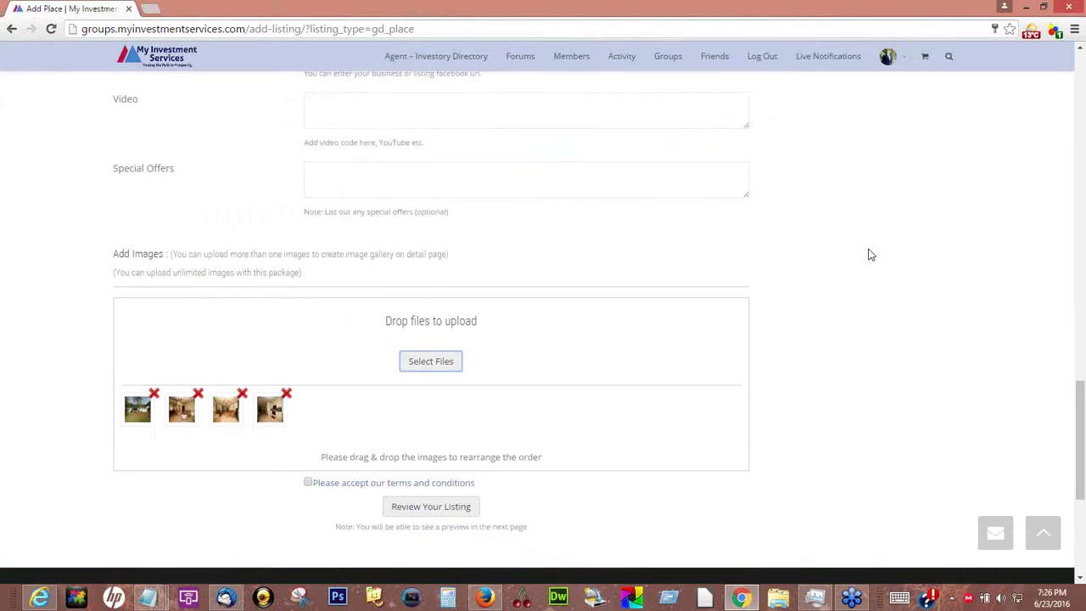
# Accept the terms and conditions and submit the listing for review
pyautogui.scroll(-2, 869, 255)
pyautogui.click(308, 352)
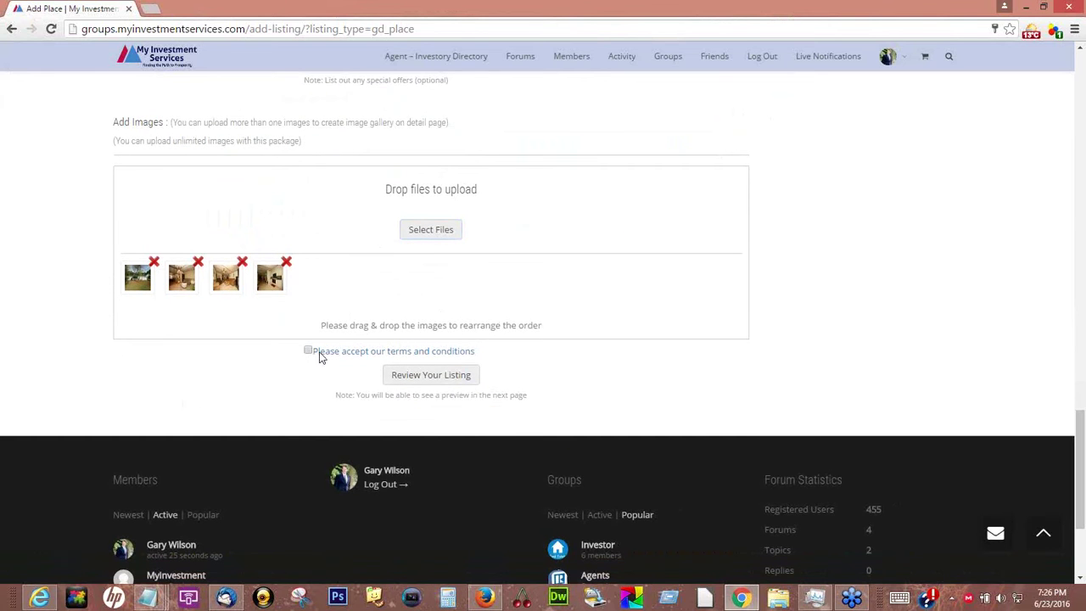
pyautogui.click(429, 379)
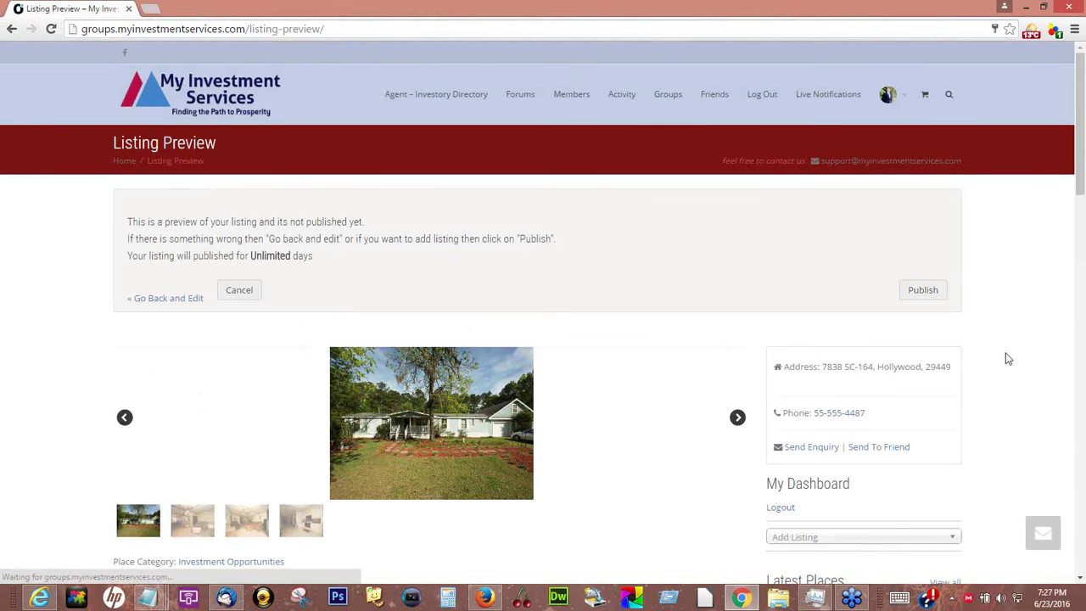
# Publish the previewed Hollywood house listing and return to the My Investment Services home page
pyautogui.scroll(-3, 296, 500)
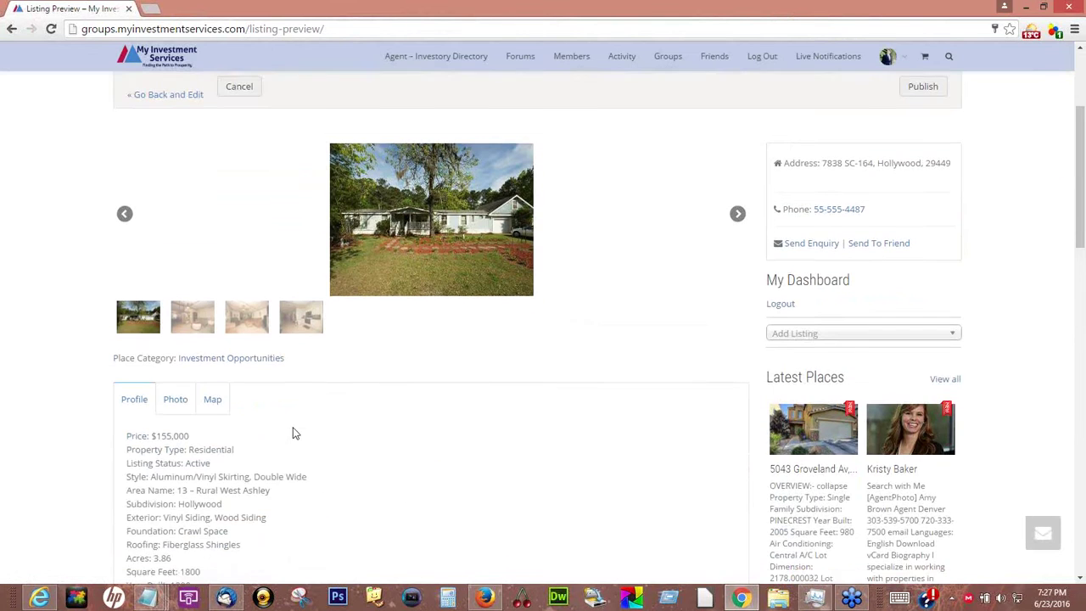
pyautogui.scroll(-2, 307, 400)
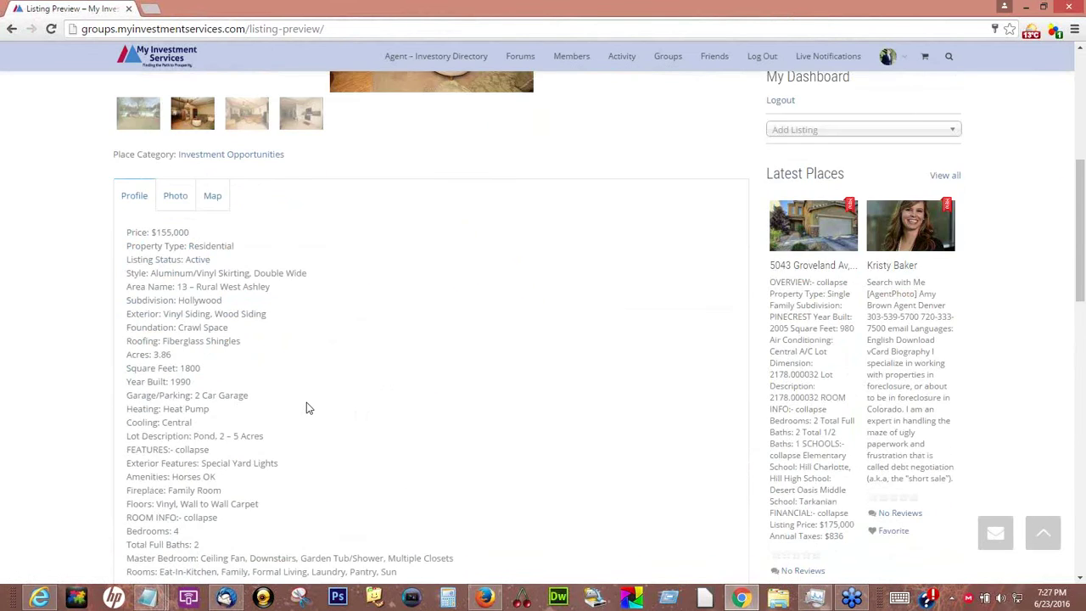
pyautogui.scroll(3, 306, 408)
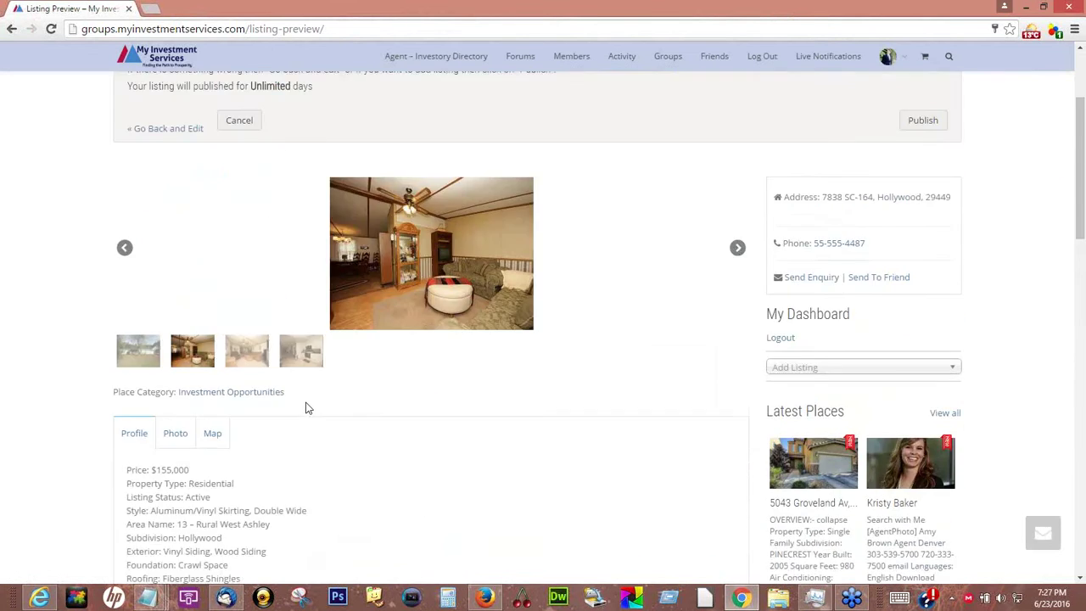
pyautogui.scroll(2, 963, 487)
pyautogui.click(919, 289)
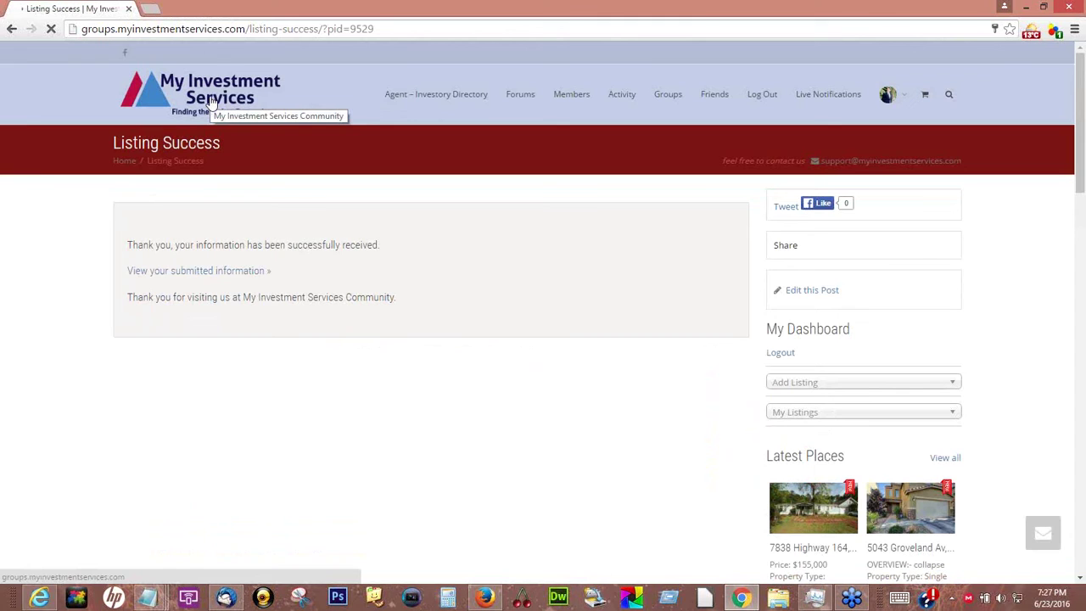
pyautogui.click(210, 102)
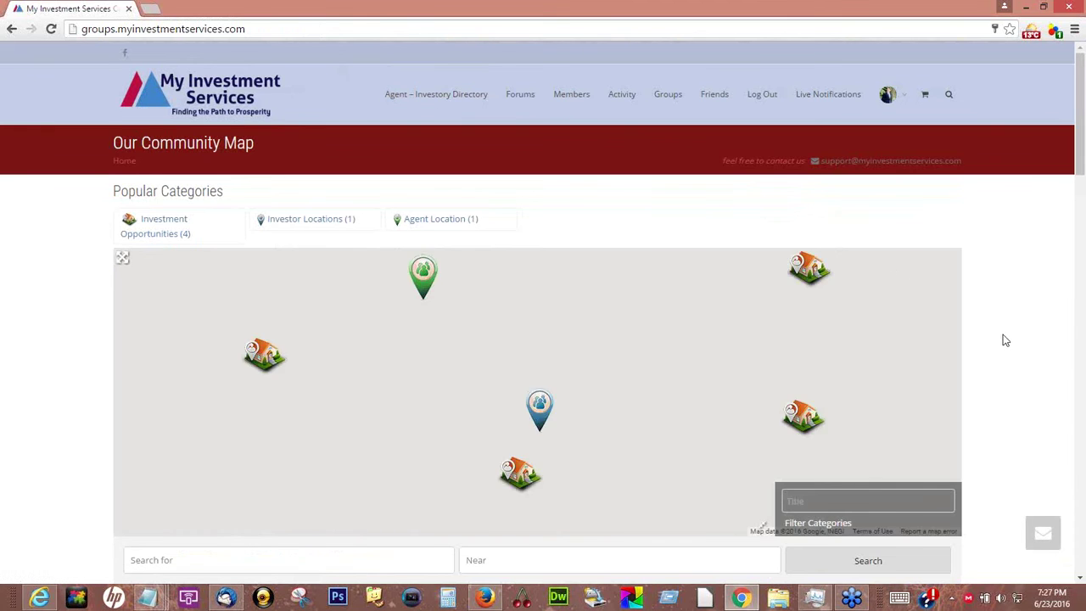
# View and close the Charlotte-area house and Dallas marker popups on the map
pyautogui.scroll(-1, 1001, 337)
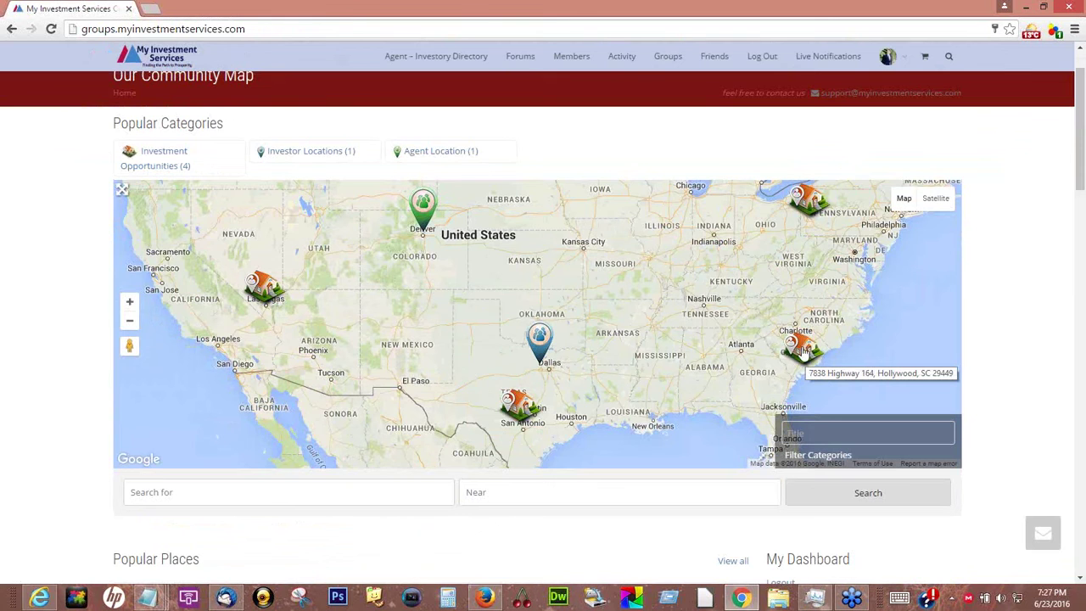
pyautogui.click(802, 348)
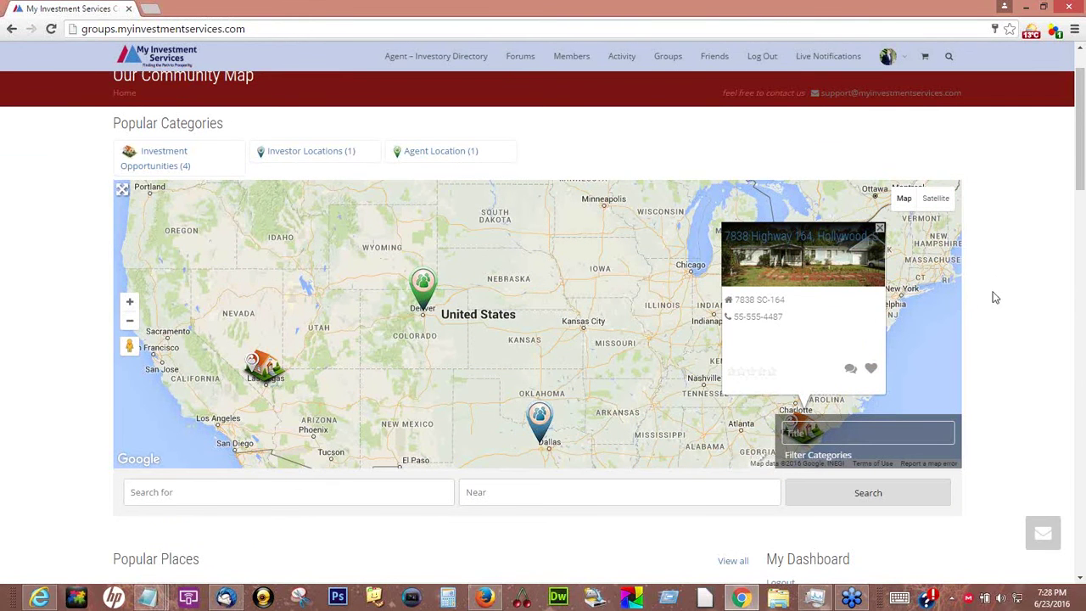
pyautogui.click(880, 228)
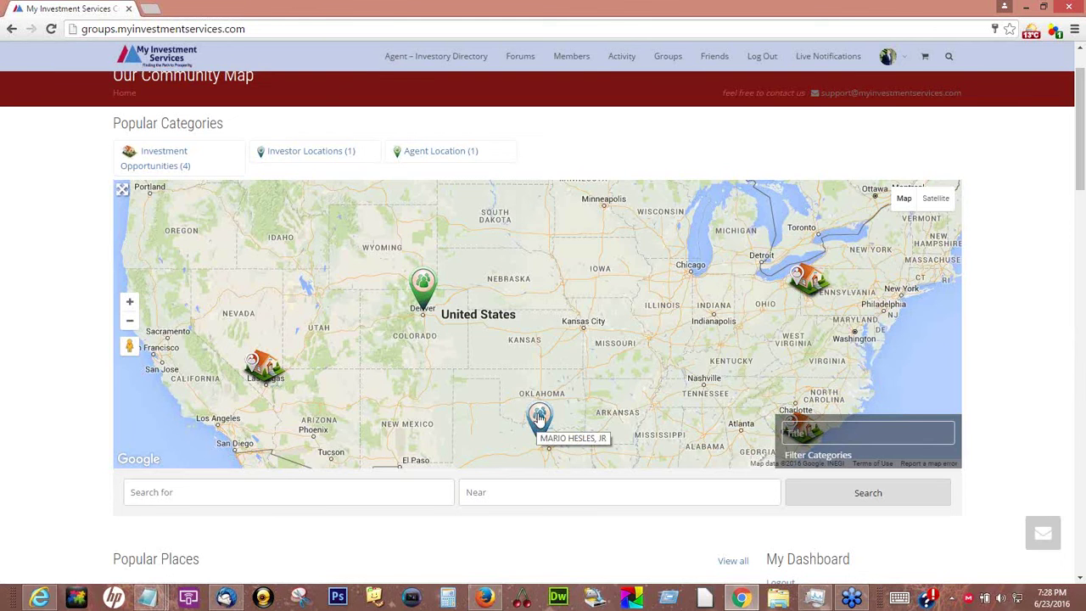
pyautogui.click(538, 415)
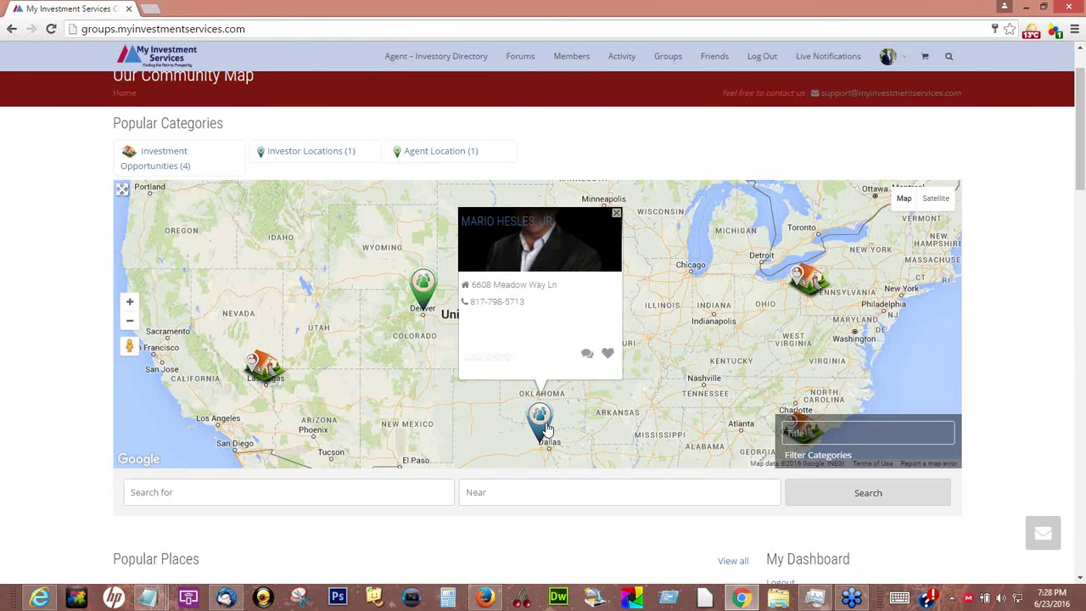
pyautogui.click(616, 231)
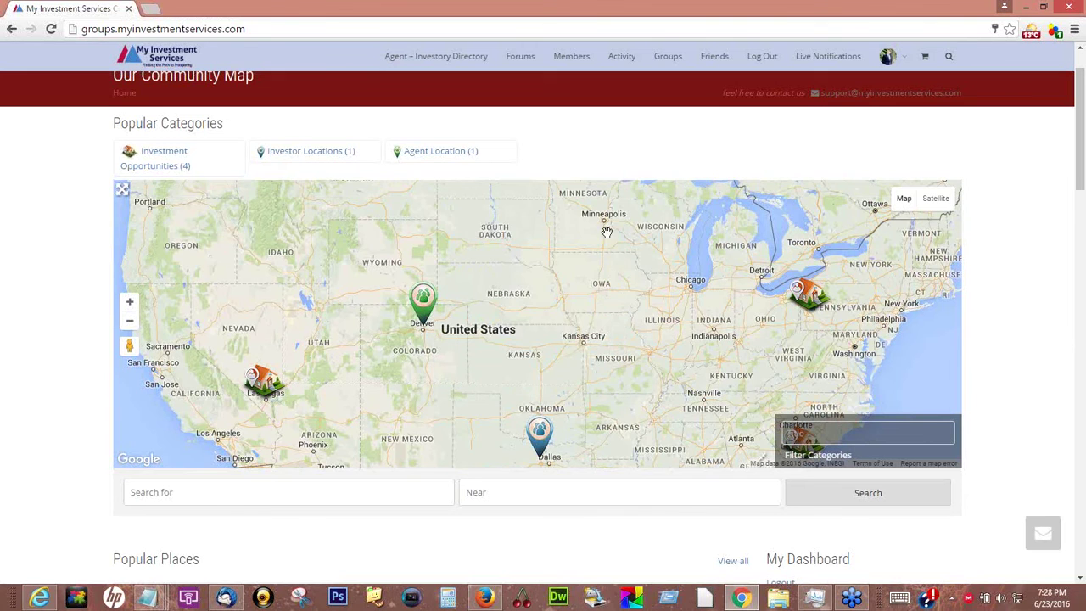
# Open the Denver agent marker's popup, panning the map until it is fully visible
pyautogui.click(422, 304)
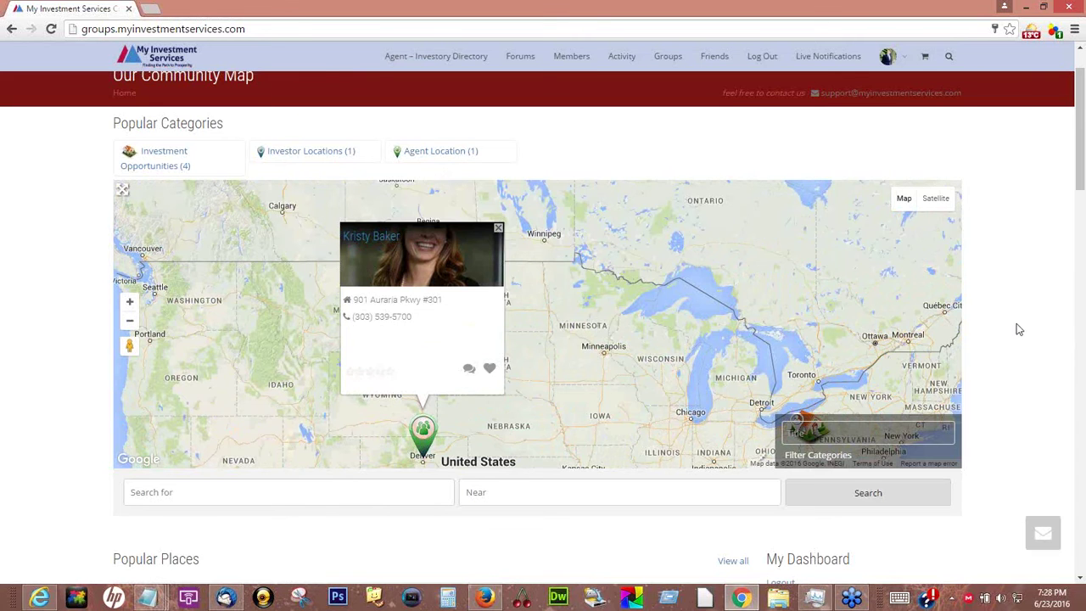
pyautogui.scroll(-1, 1017, 329)
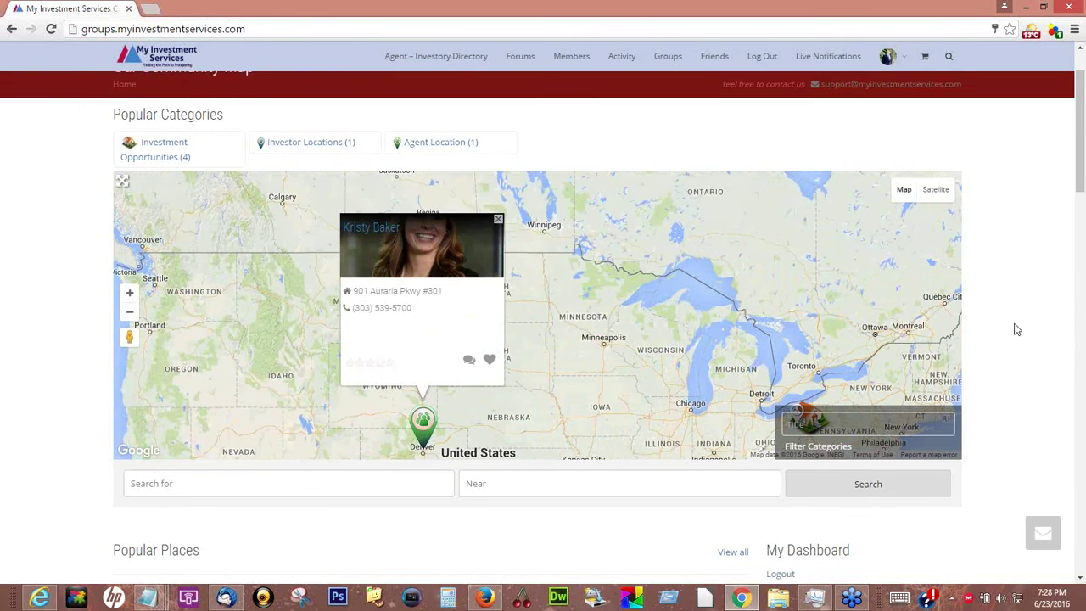
pyautogui.scroll(-2, 1017, 329)
pyautogui.scroll(2, 1018, 329)
pyautogui.moveTo(644, 369); pyautogui.dragTo(636, 278)
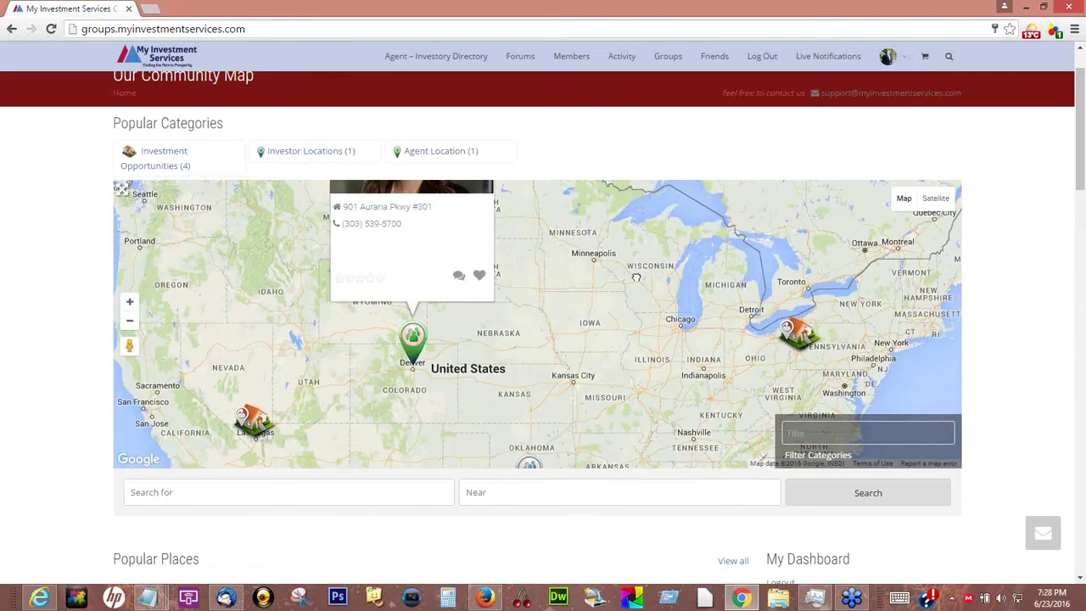
pyautogui.moveTo(605, 226); pyautogui.dragTo(676, 261)
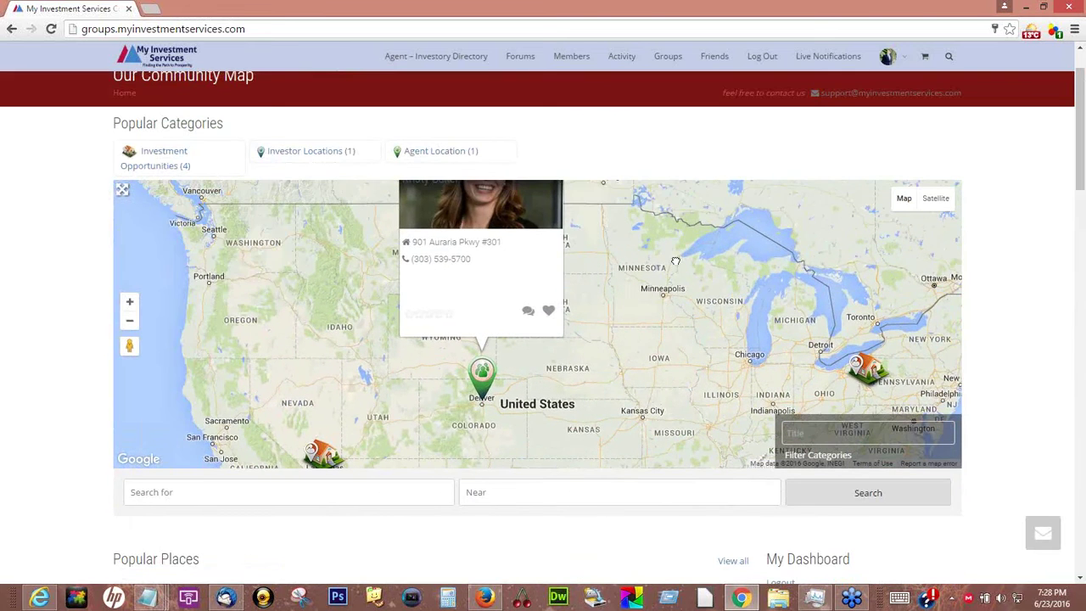
pyautogui.moveTo(633, 187); pyautogui.dragTo(633, 242)
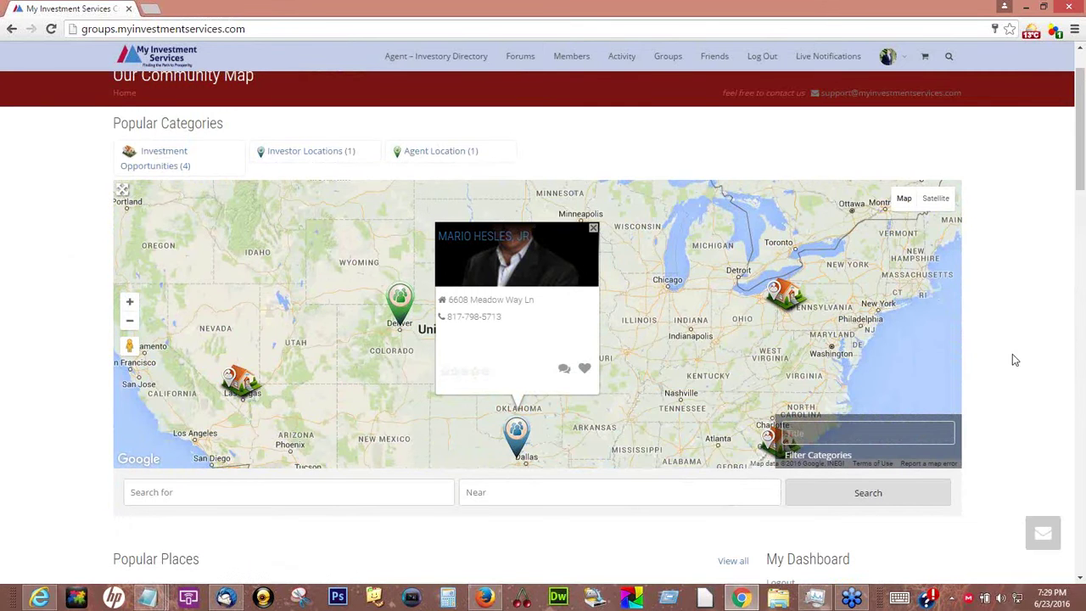
pyautogui.scroll(1, 1013, 360)
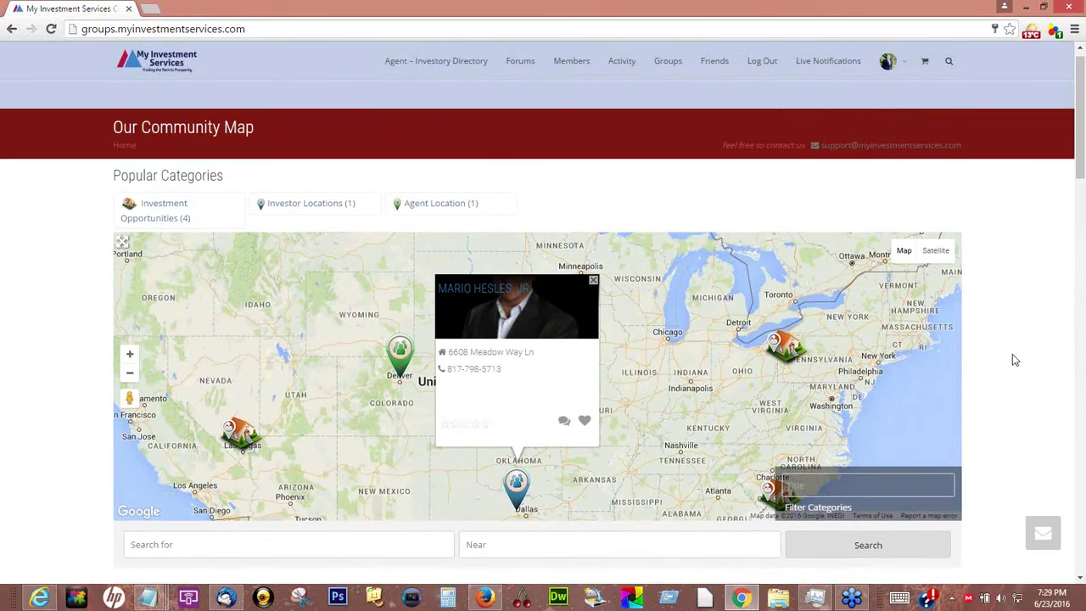
pyautogui.scroll(1, 1012, 360)
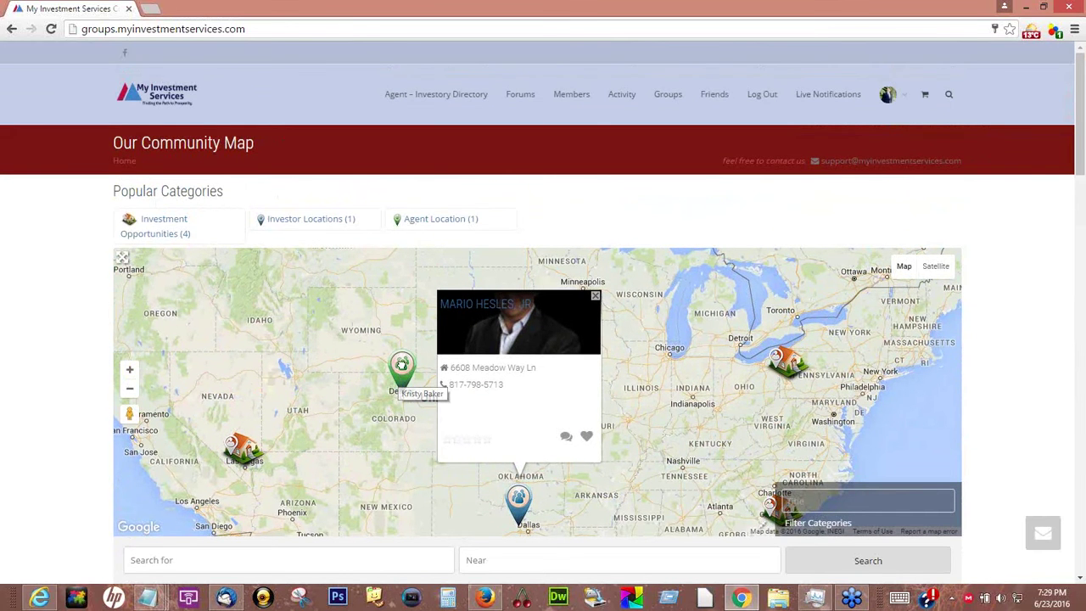
pyautogui.click(404, 370)
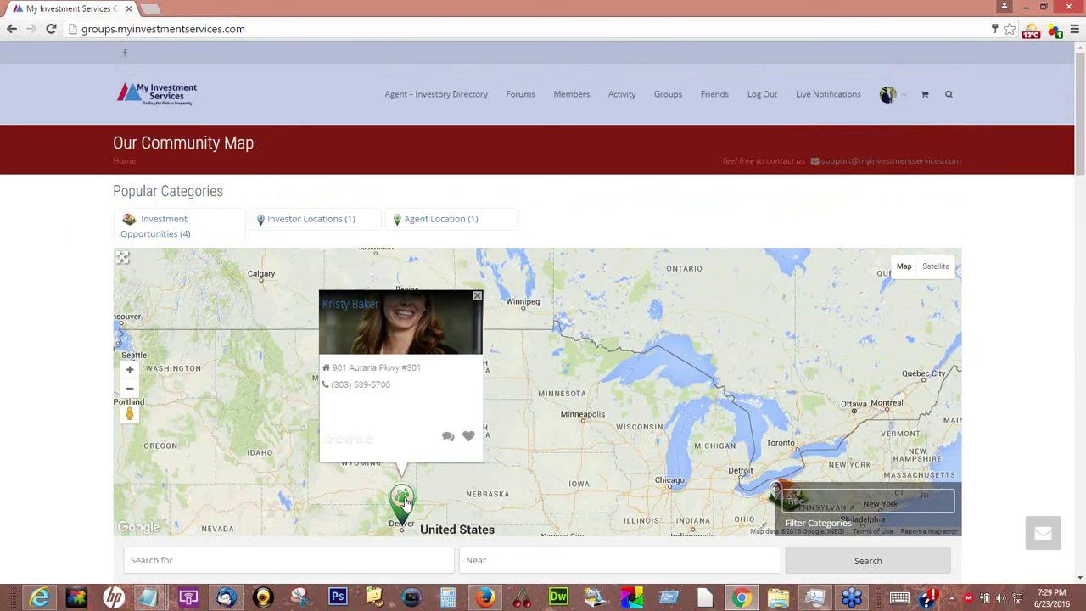
pyautogui.click(353, 315)
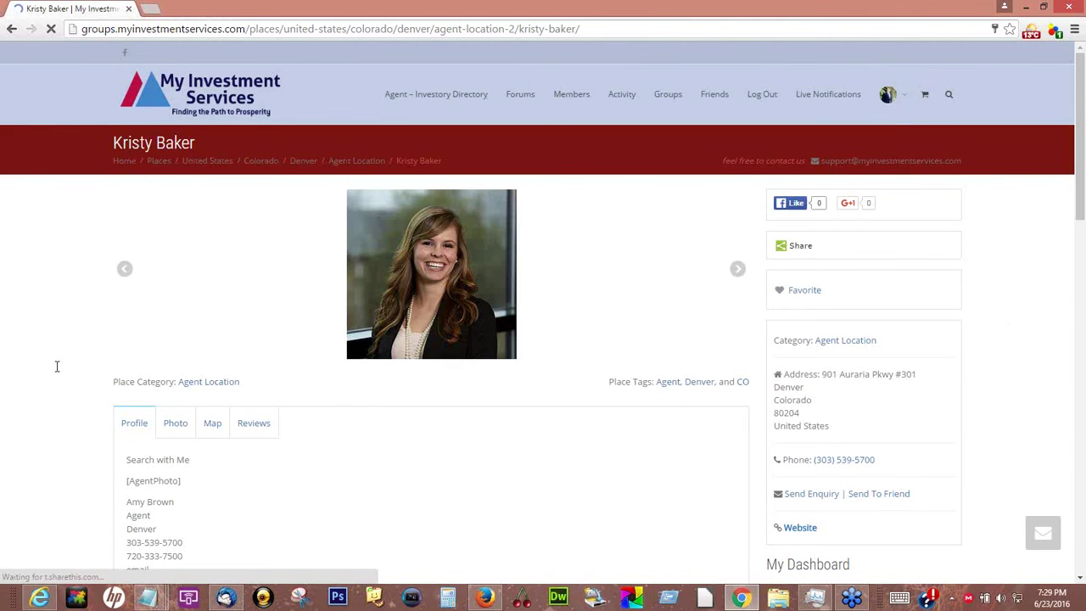
pyautogui.scroll(-2, 265, 363)
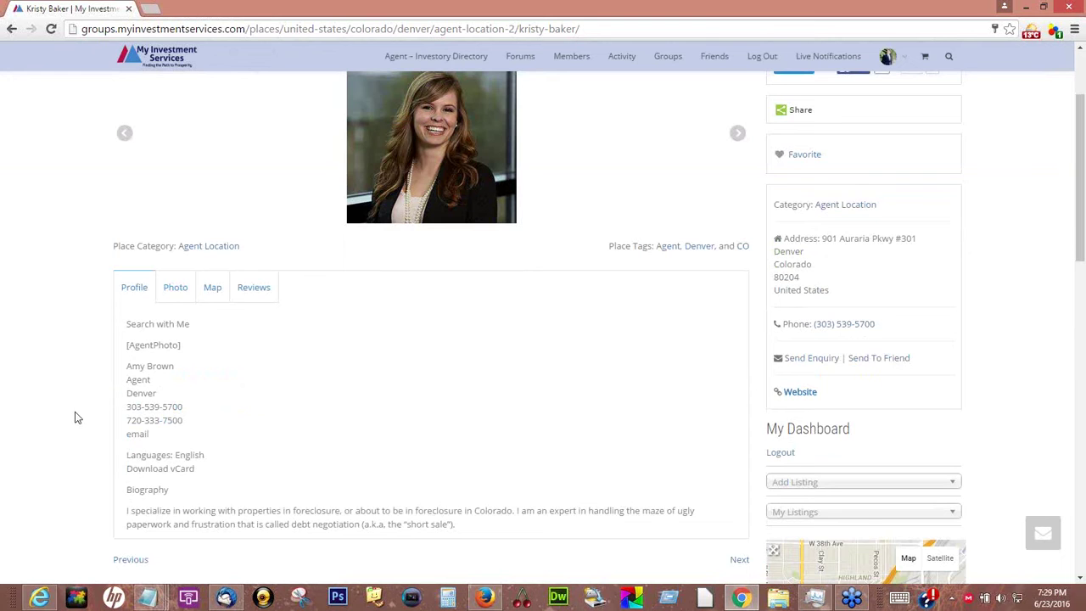
pyautogui.scroll(-3, 74, 418)
pyautogui.scroll(-3, 62, 429)
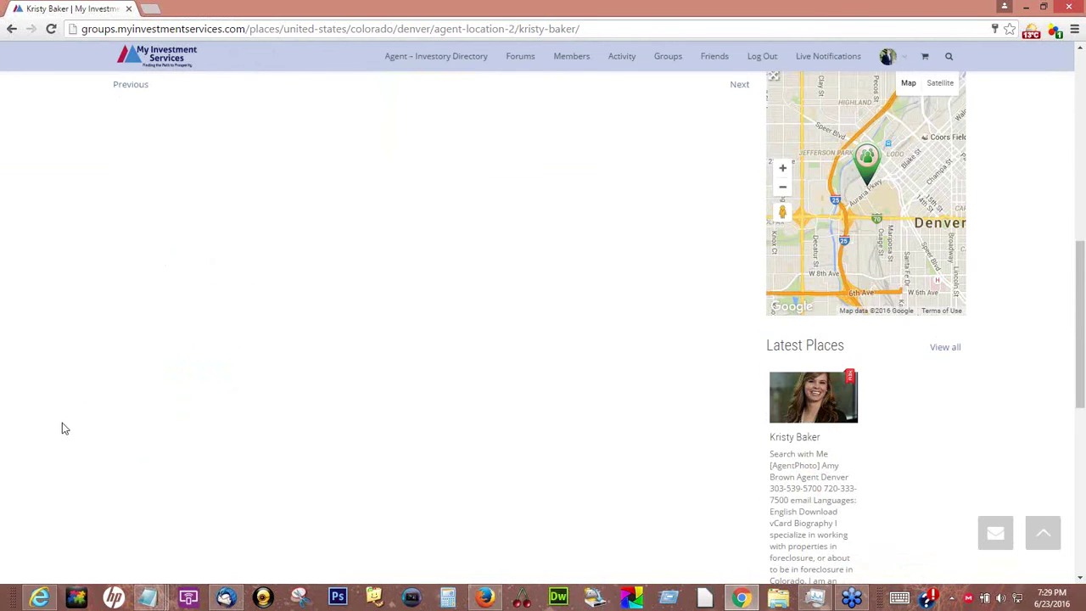
pyautogui.scroll(2, 1014, 349)
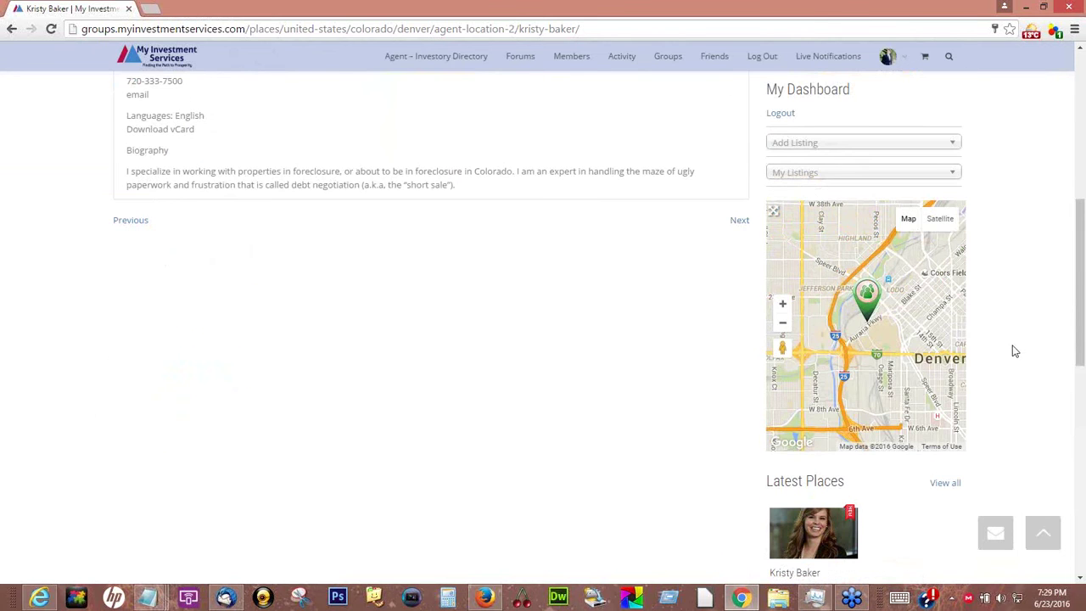
pyautogui.scroll(-3, 1015, 350)
pyautogui.scroll(-2, 1015, 351)
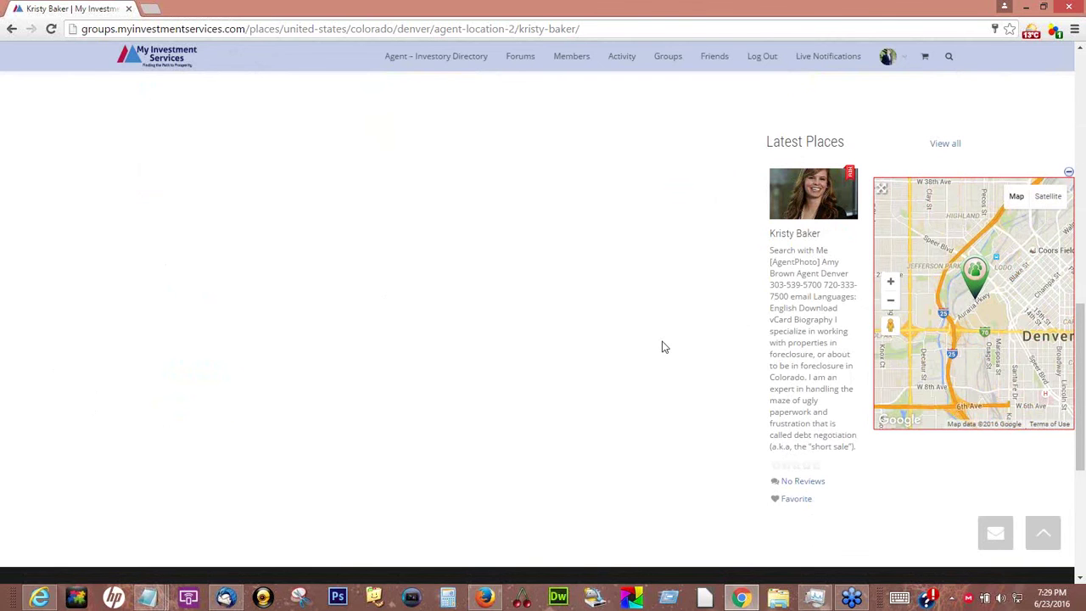
pyautogui.scroll(10, 664, 347)
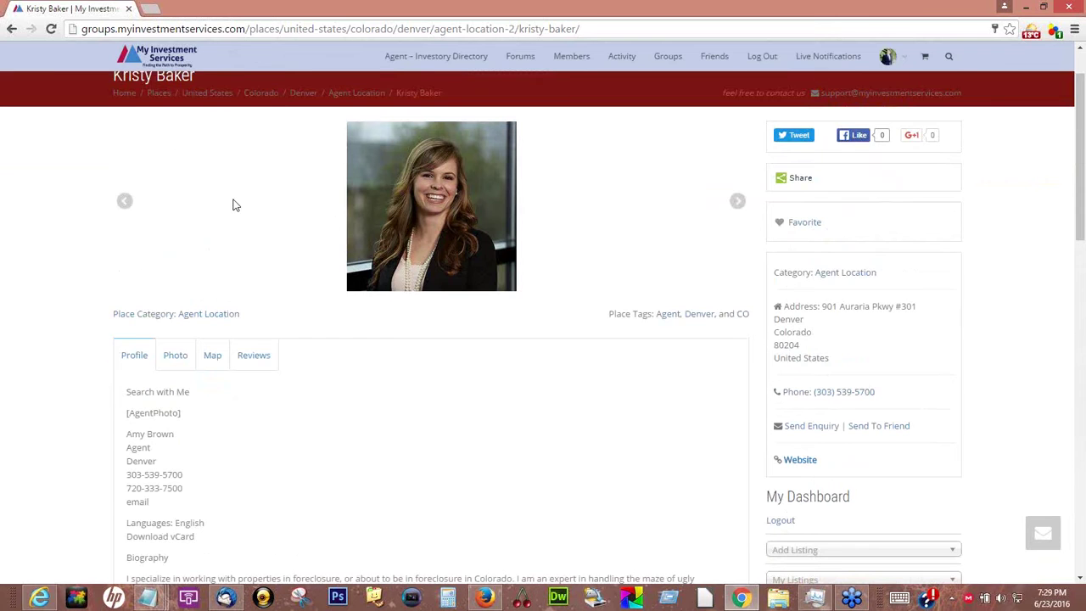
pyautogui.press('F5')
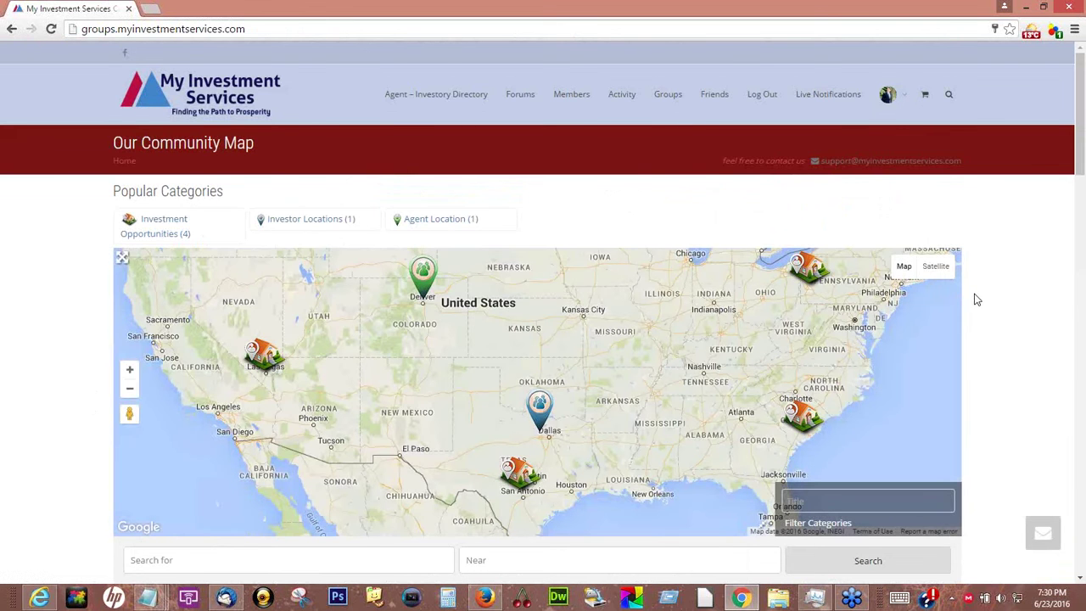
# From My Dashboard's My Listings and Add Listing menus, start a new Places listing
pyautogui.scroll(-1, 977, 300)
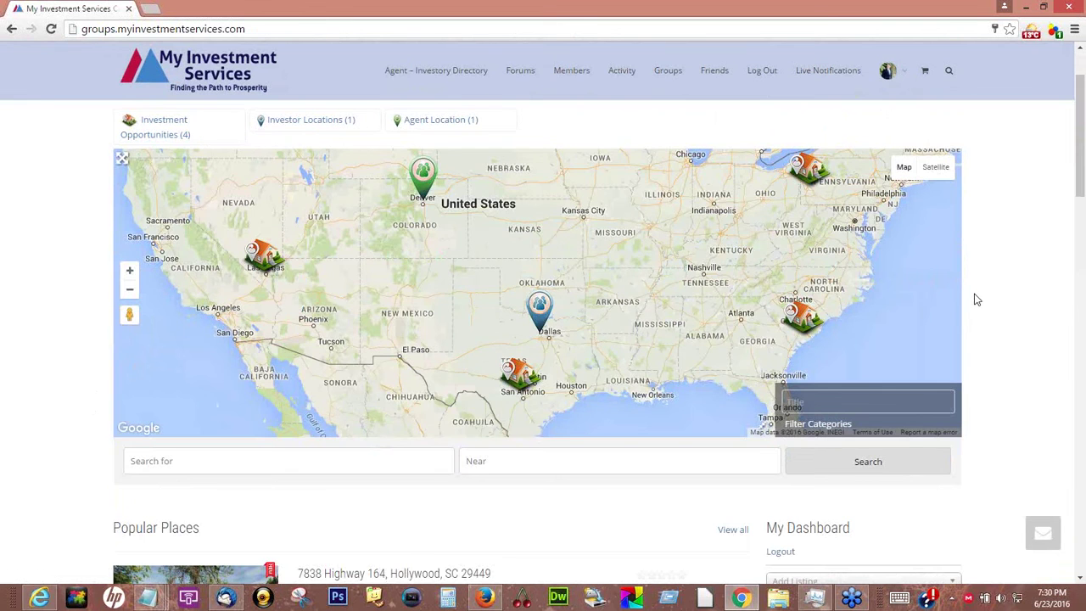
pyautogui.scroll(-3, 977, 300)
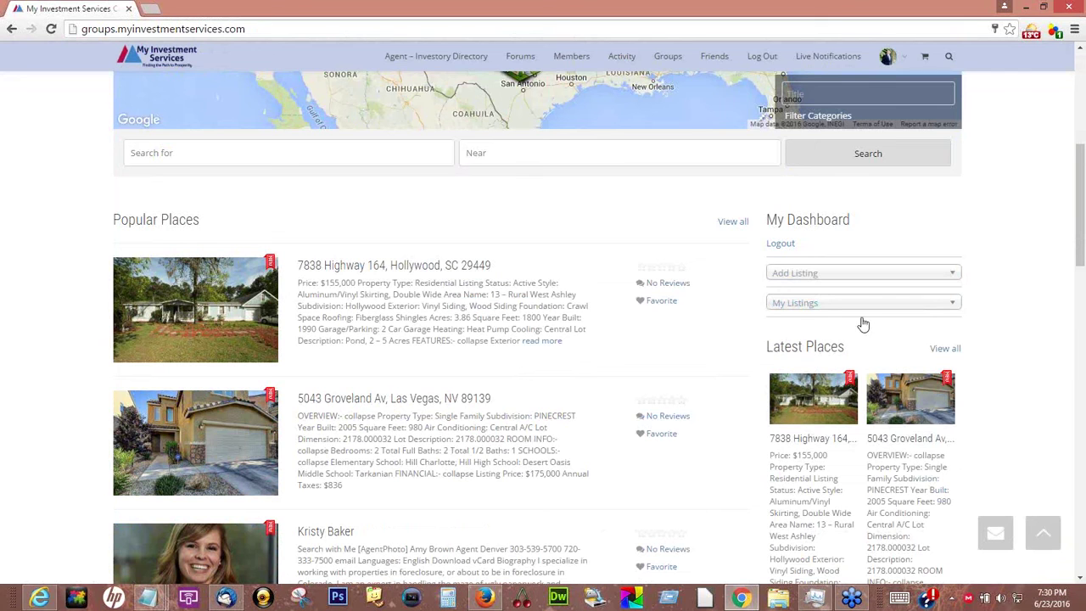
pyautogui.click(794, 304)
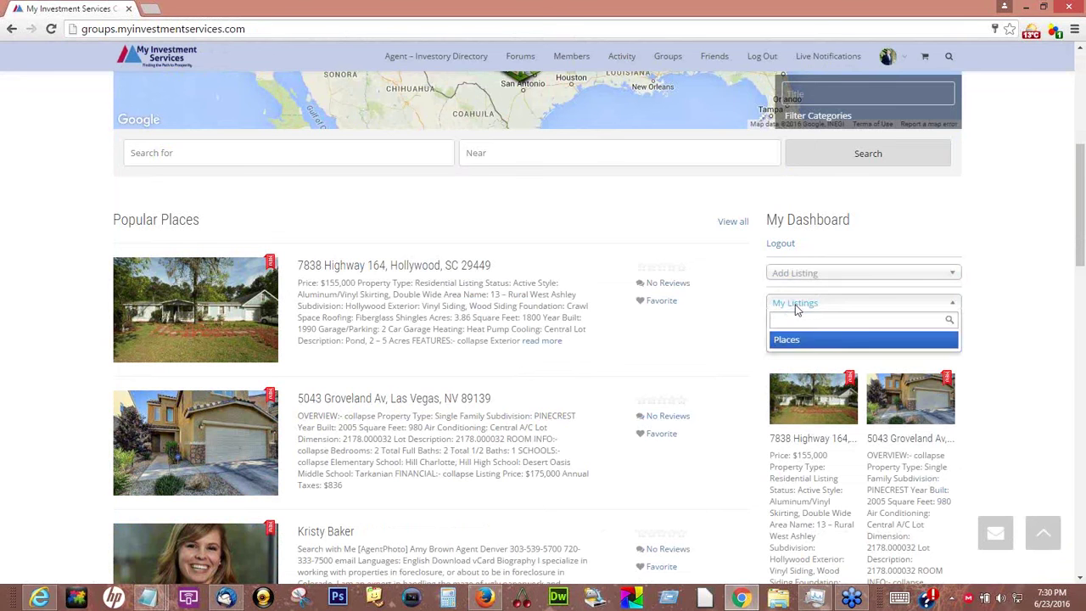
pyautogui.click(801, 275)
pyautogui.click(814, 311)
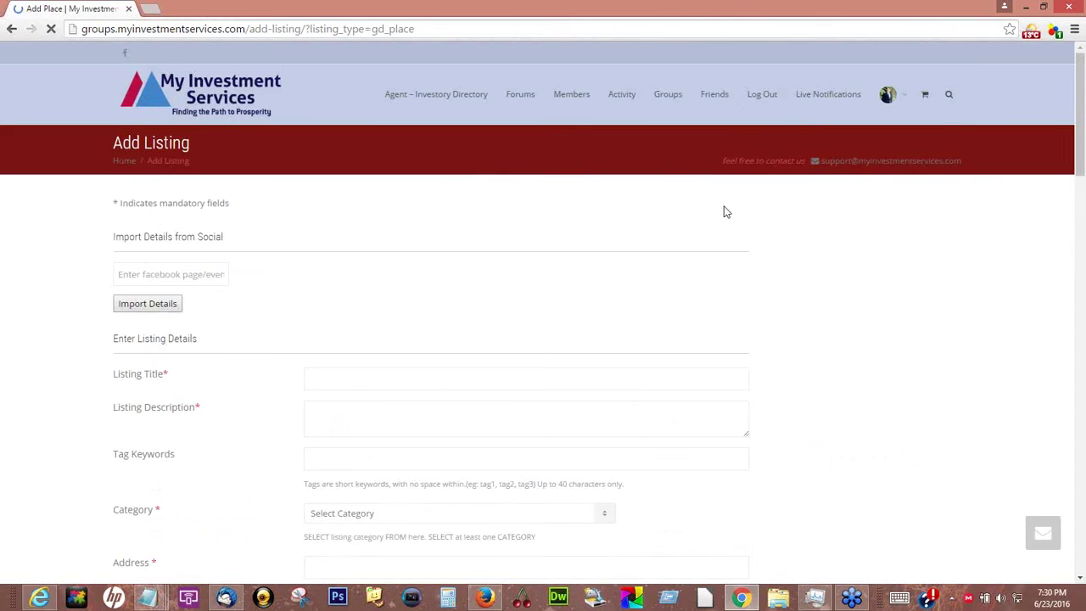
# Put the new listing in the Agent Location category
pyautogui.scroll(-3, 725, 212)
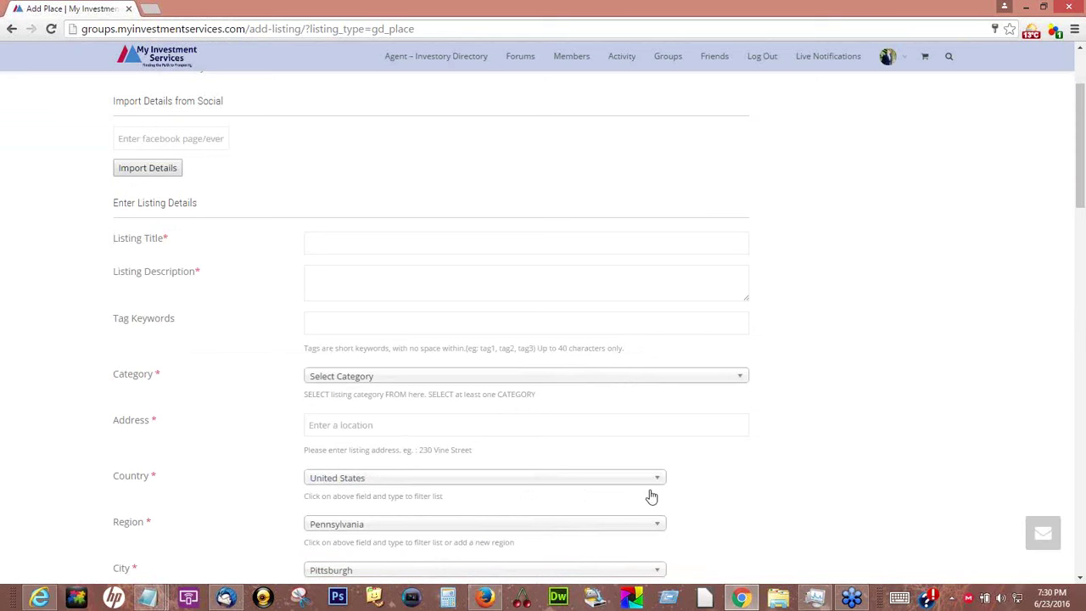
pyautogui.click(742, 380)
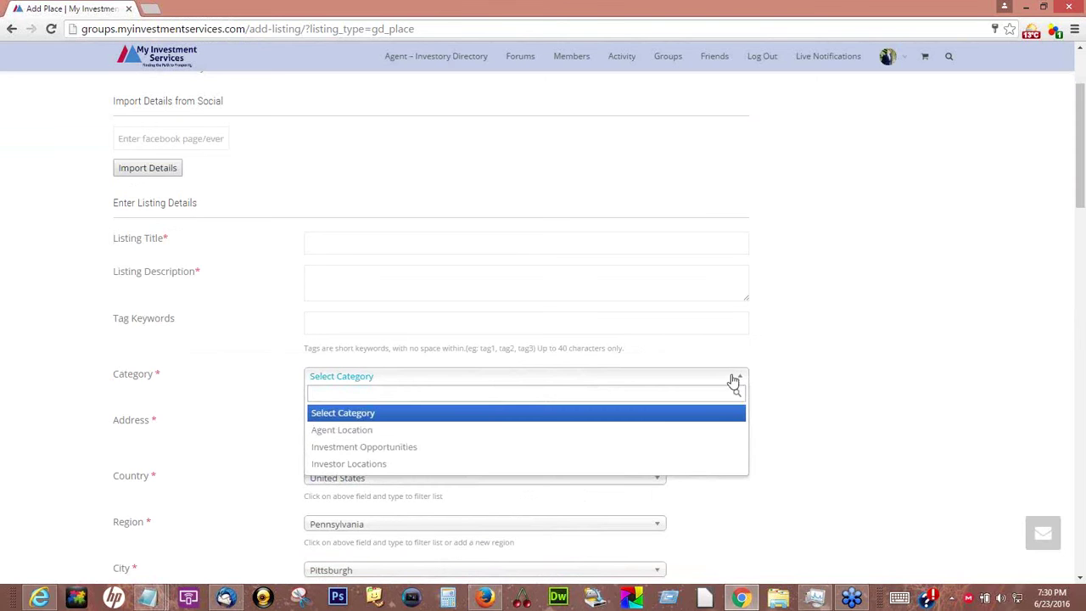
pyautogui.click(360, 430)
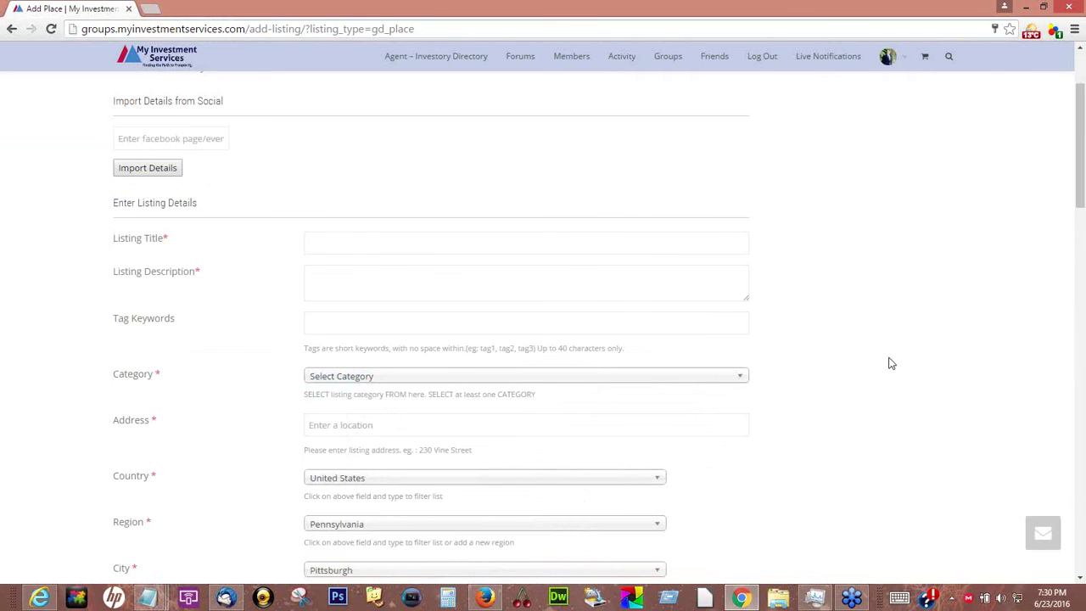
# Enter 'rentals,' as the listing's tag keywords
pyautogui.scroll(-2, 876, 354)
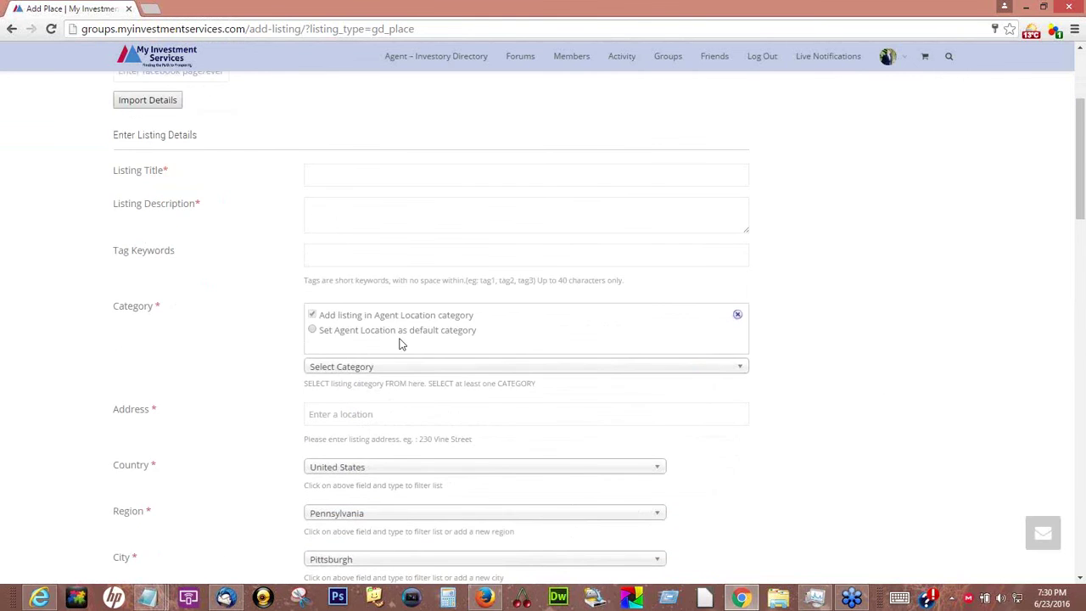
pyautogui.scroll(-2, 403, 339)
pyautogui.scroll(3, 406, 342)
pyautogui.click(348, 213)
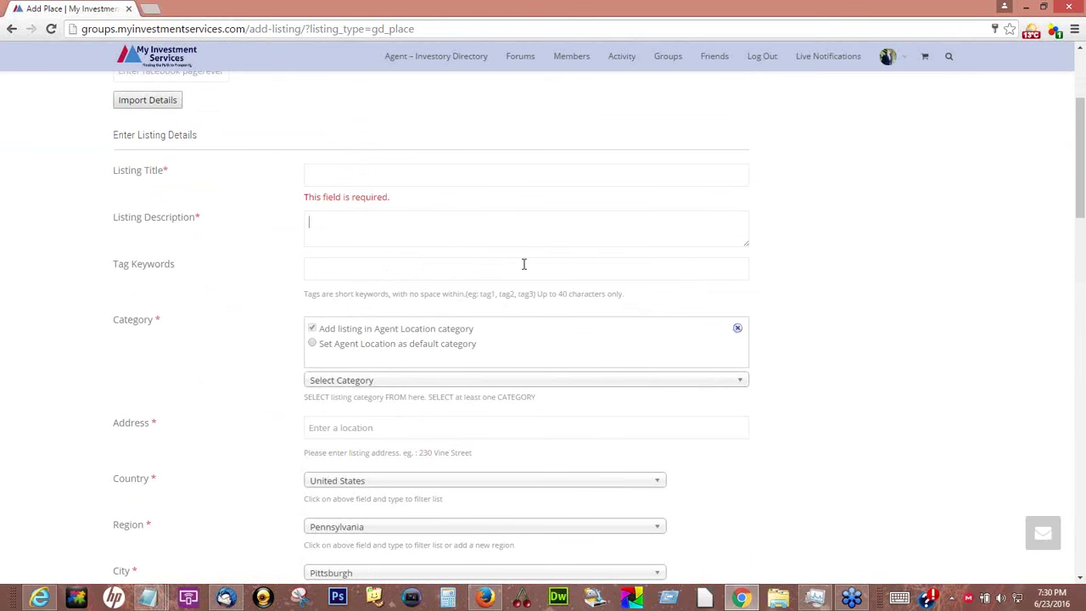
pyautogui.click(322, 273)
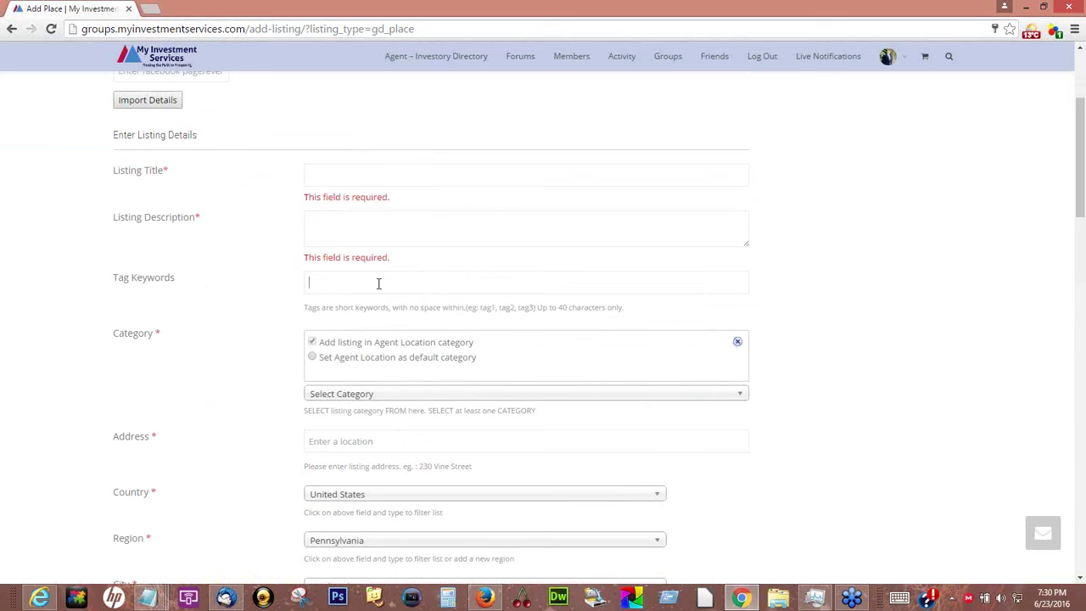
pyautogui.click(381, 283)
pyautogui.write('rentals,')
# Scroll through the remaining listing fields, including the Facebook link field
pyautogui.scroll(-2, 864, 290)
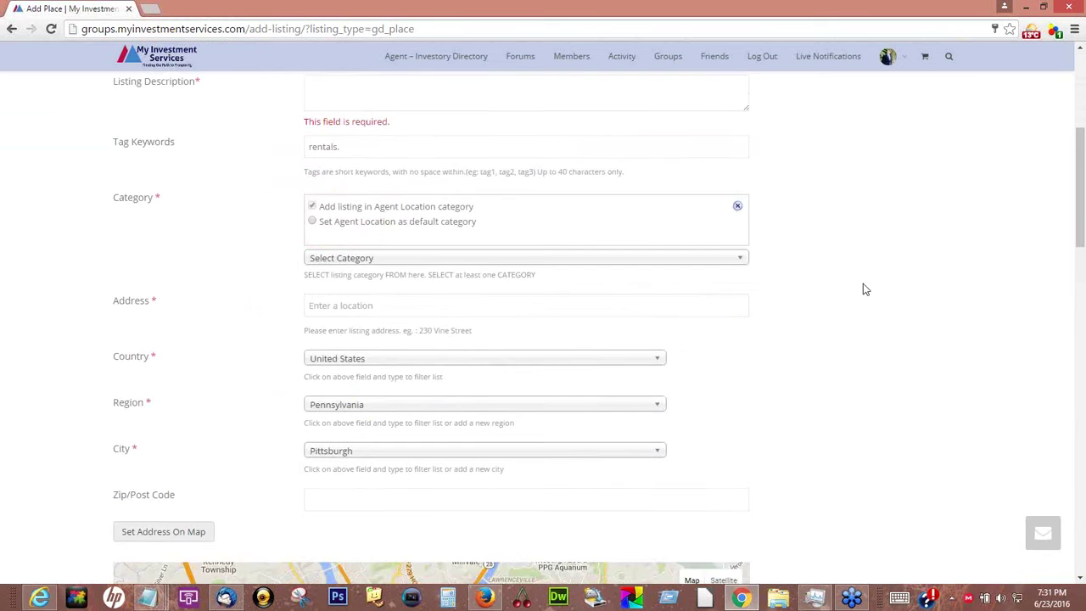
pyautogui.scroll(-1, 863, 284)
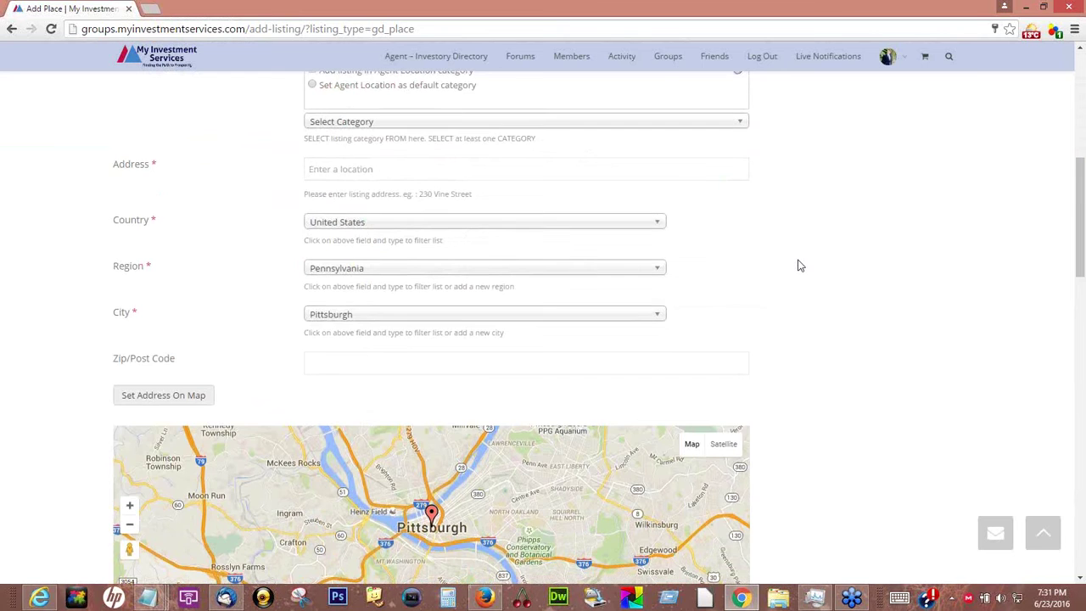
pyautogui.scroll(-2, 798, 266)
pyautogui.scroll(-5, 1042, 362)
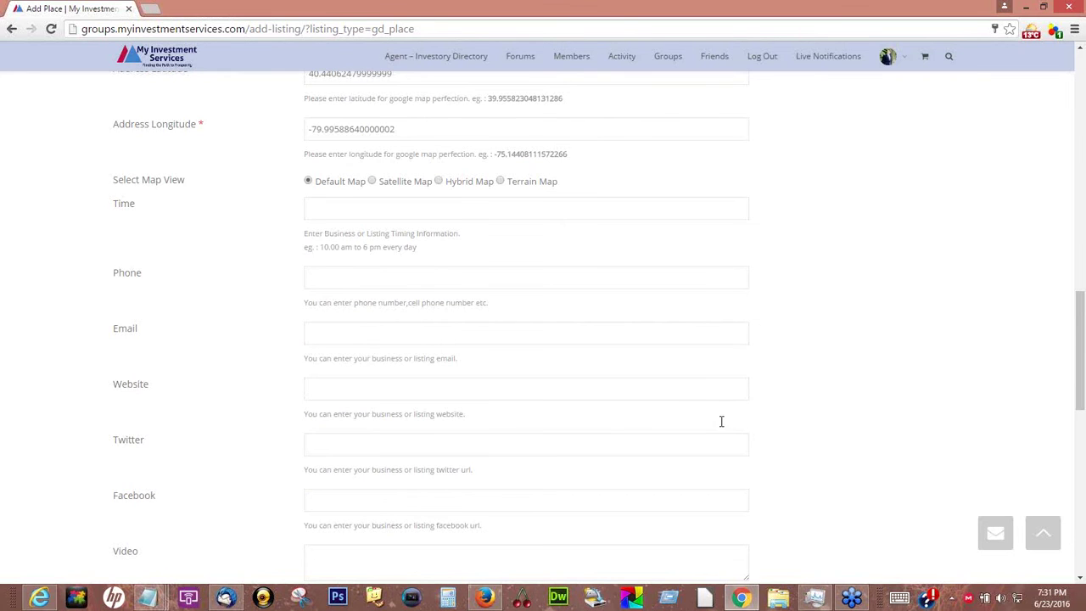
pyautogui.scroll(-2, 720, 421)
pyautogui.click(319, 362)
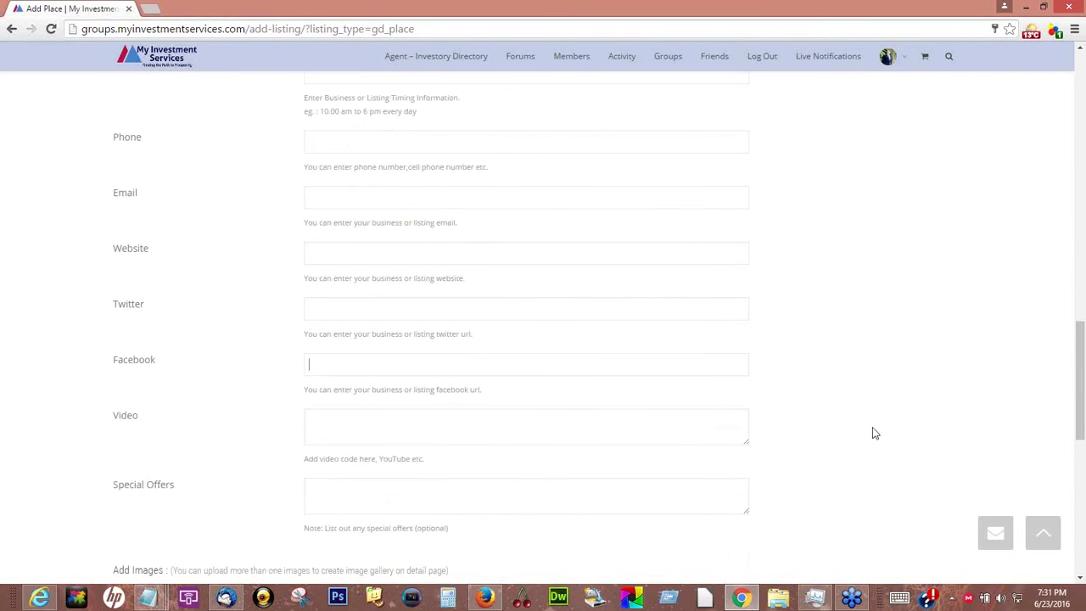
pyautogui.scroll(-2, 846, 436)
pyautogui.scroll(-2, 846, 436)
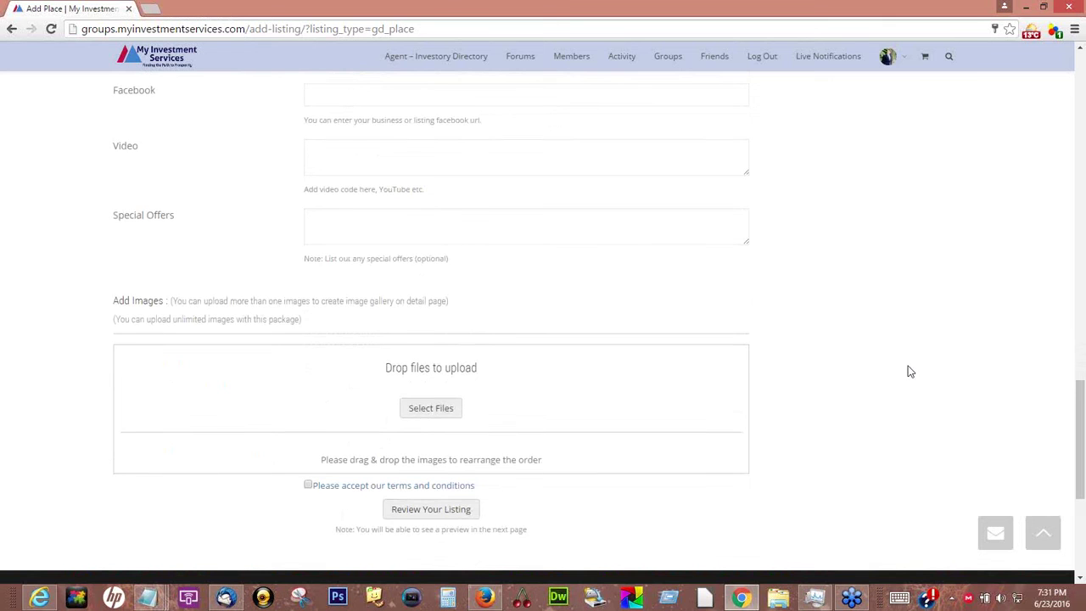
pyautogui.scroll(5, 907, 371)
pyautogui.scroll(4, 907, 370)
pyautogui.scroll(10, 907, 370)
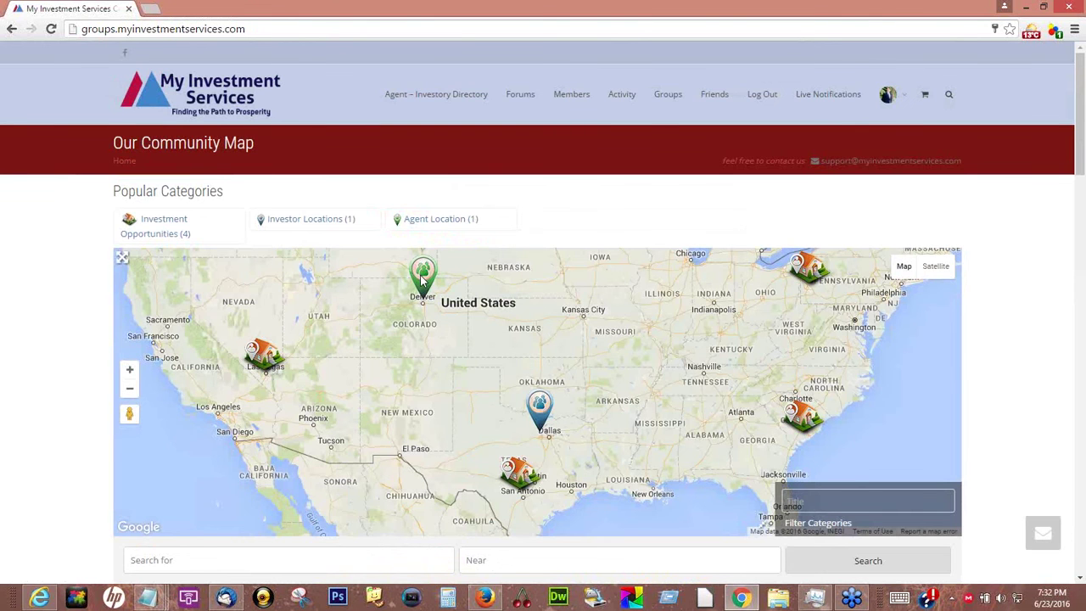
# Show the green Denver agent marker's info card on the Our Community Map
pyautogui.click(421, 278)
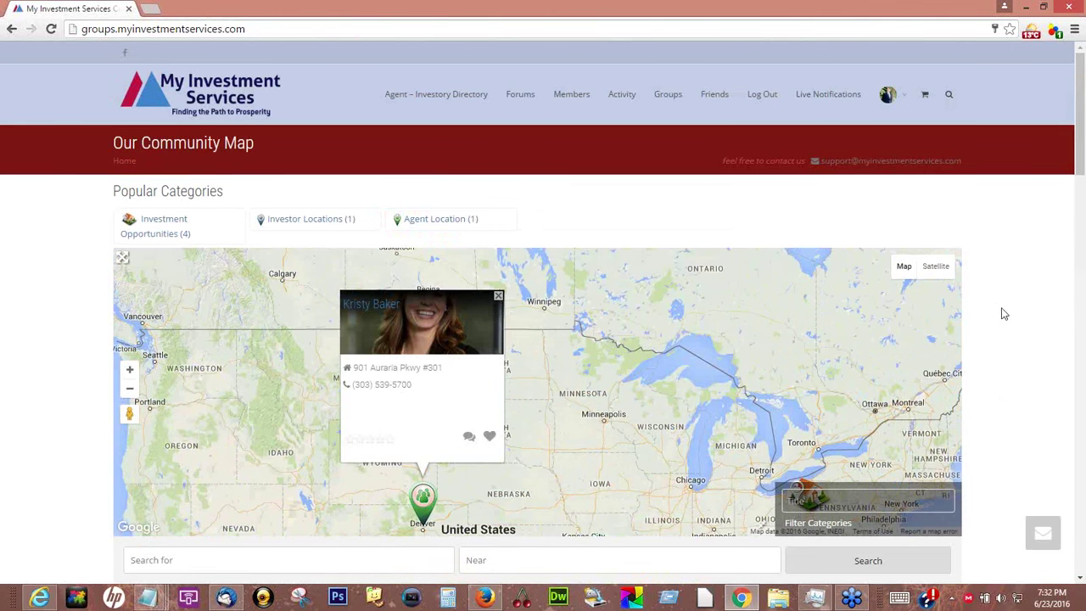
pyautogui.scroll(-2, 1003, 314)
pyautogui.scroll(-3, 1004, 314)
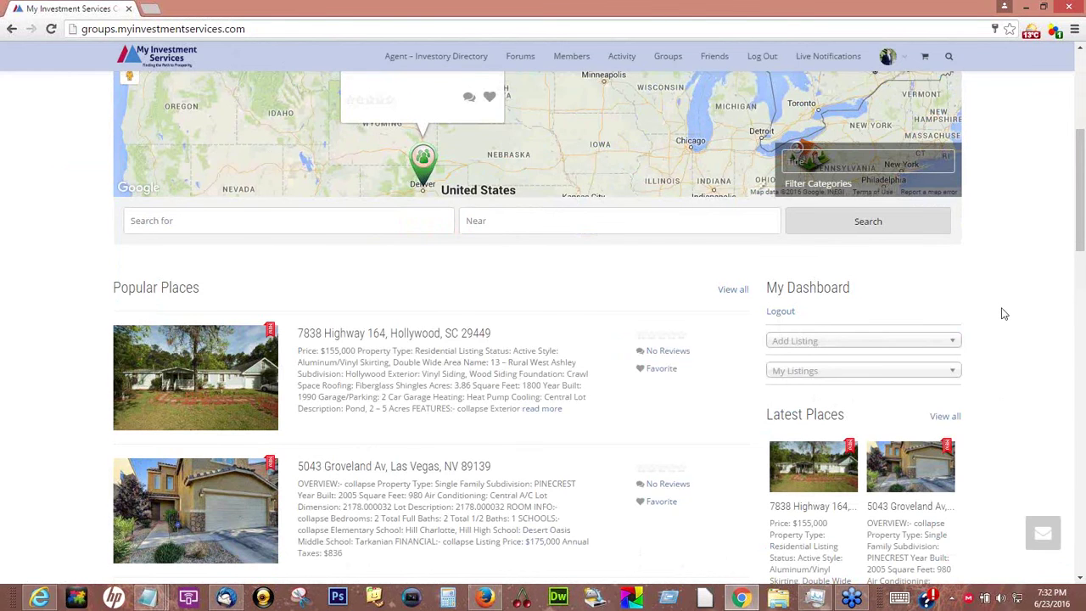
pyautogui.scroll(-1, 1003, 314)
pyautogui.scroll(-4, 1004, 314)
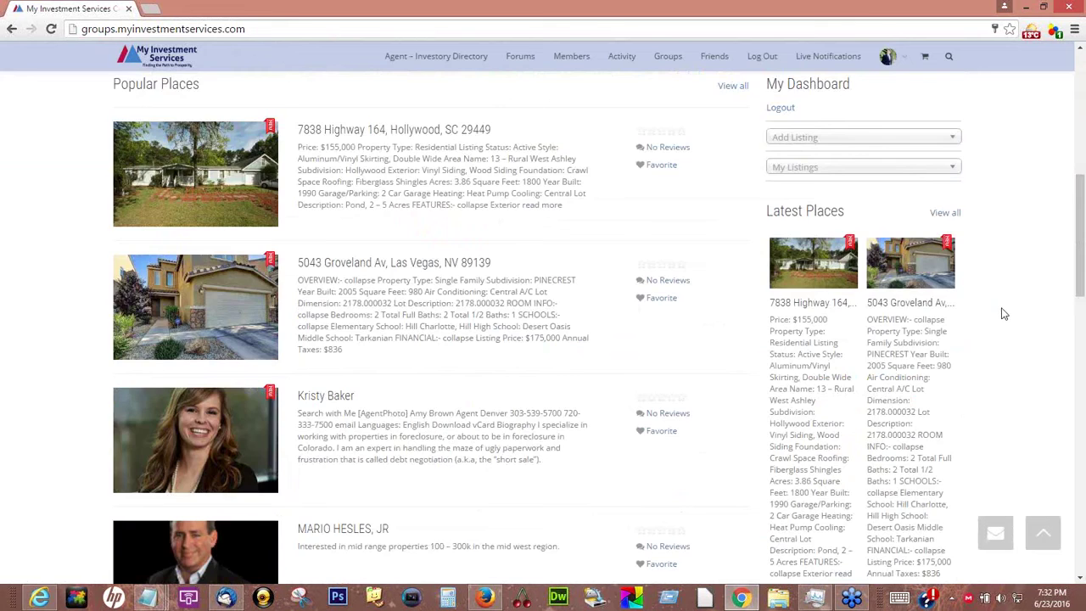
pyautogui.scroll(-2, 1004, 314)
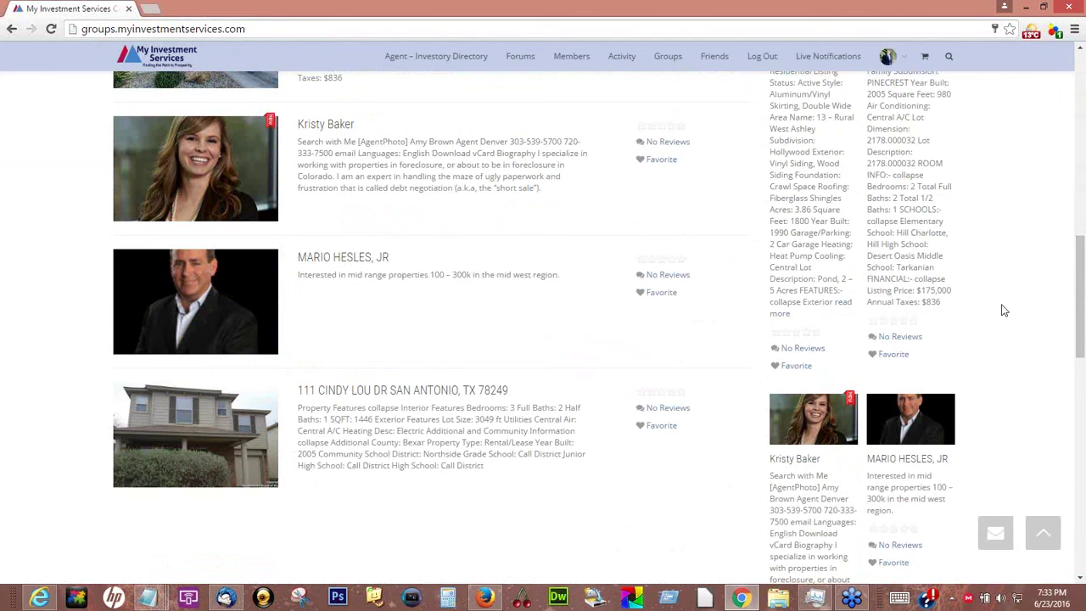
pyautogui.scroll(1, 1004, 311)
pyautogui.scroll(3, 1003, 310)
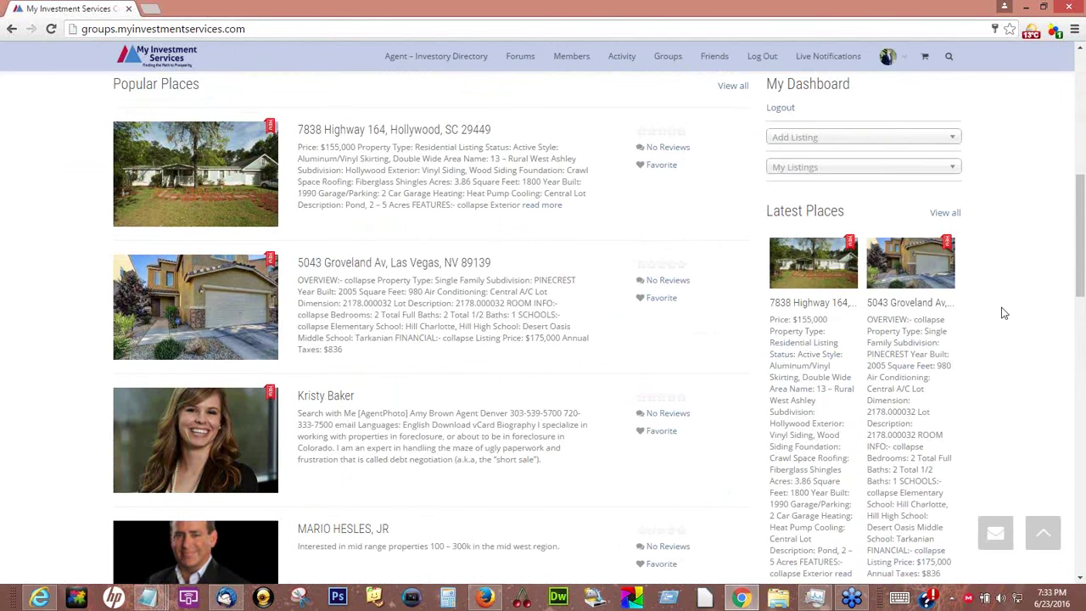
pyautogui.scroll(1, 1004, 313)
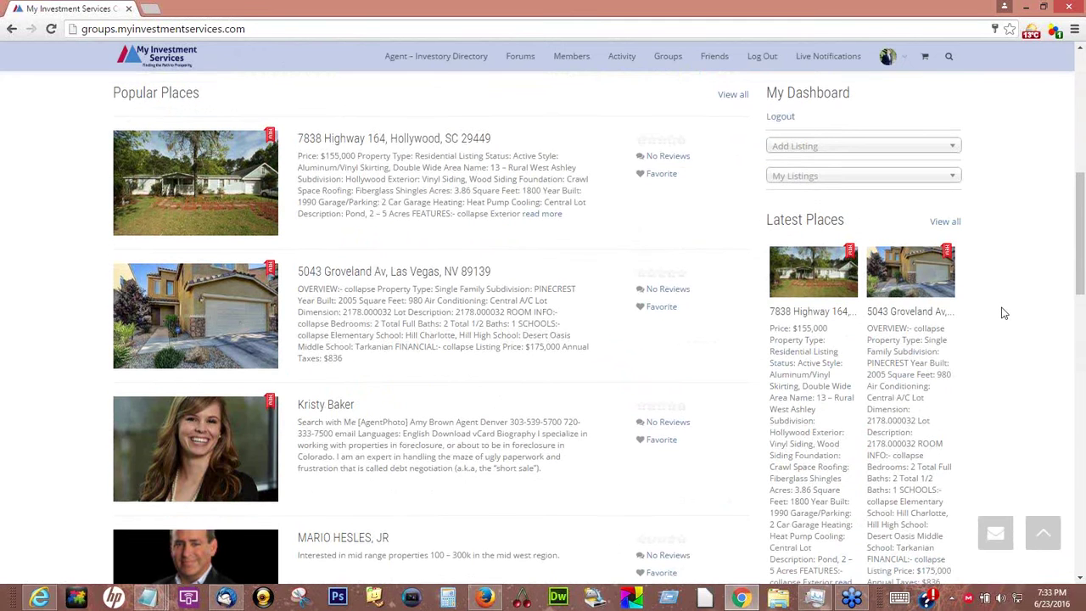
pyautogui.scroll(1, 1004, 313)
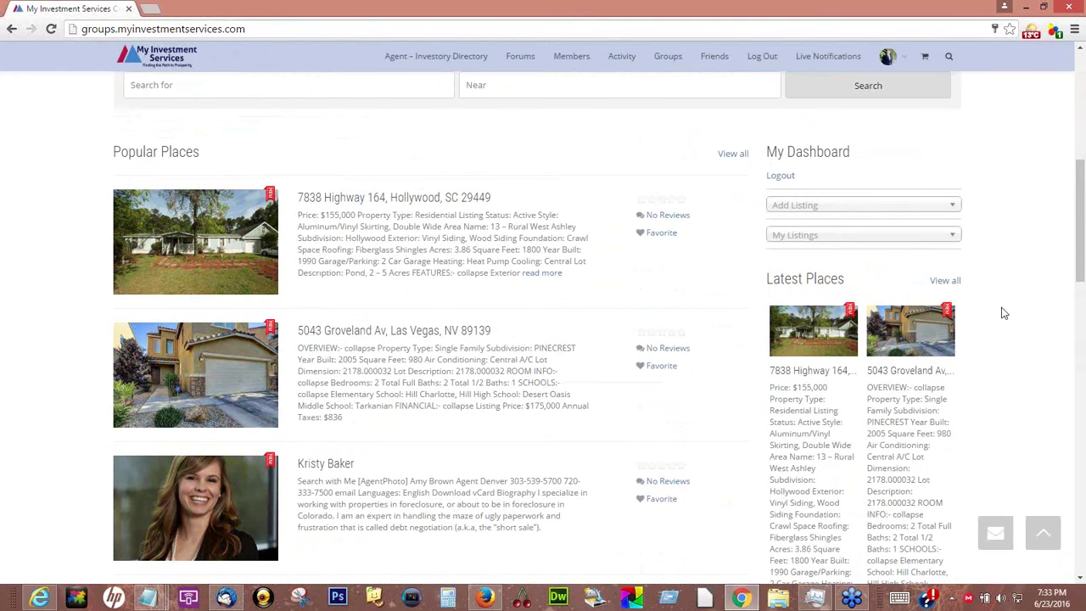
pyautogui.scroll(1, 1004, 313)
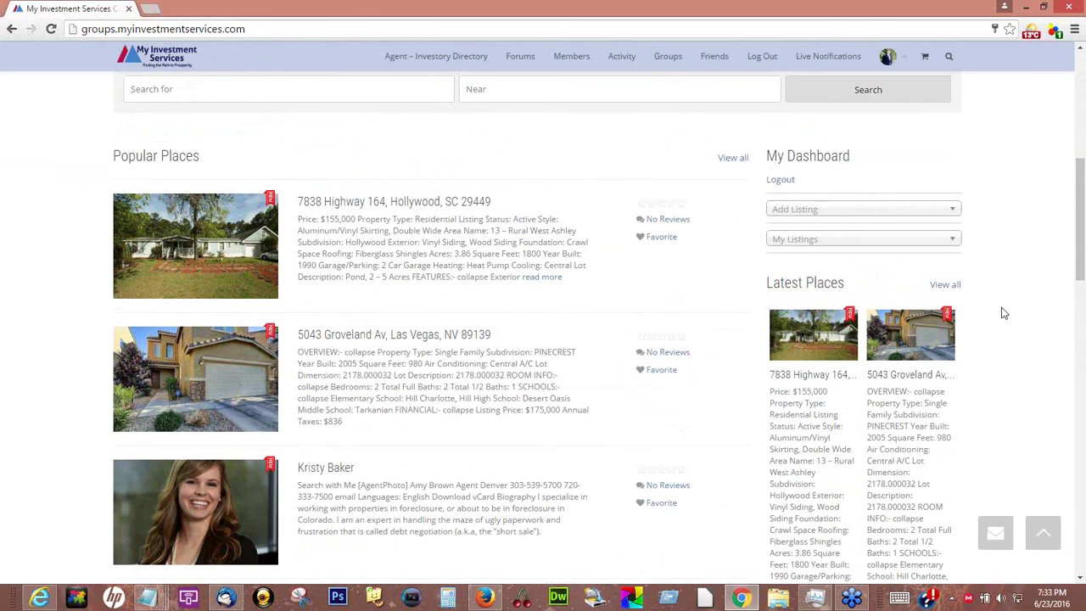
pyautogui.scroll(4, 1004, 313)
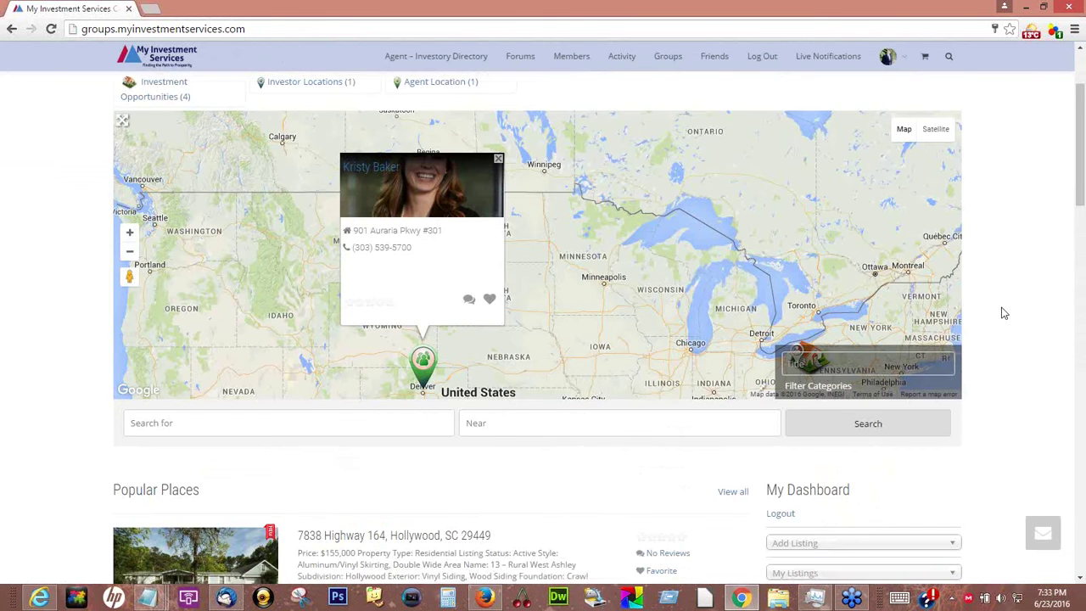
pyautogui.scroll(1, 1003, 313)
pyautogui.scroll(2, 1004, 313)
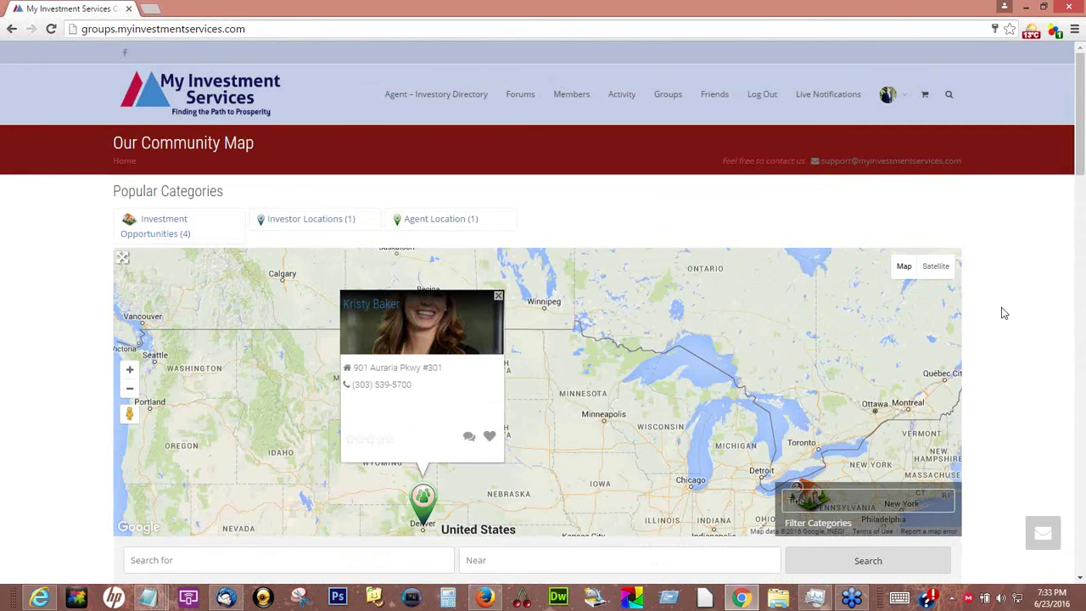
pyautogui.scroll(-1, 1004, 313)
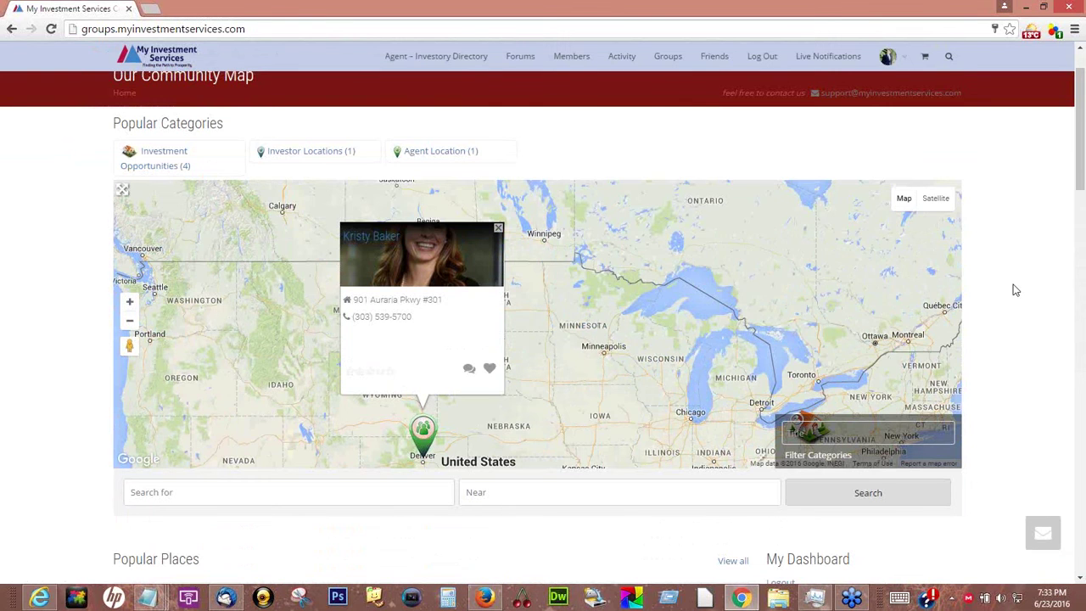
pyautogui.scroll(-1, 1015, 290)
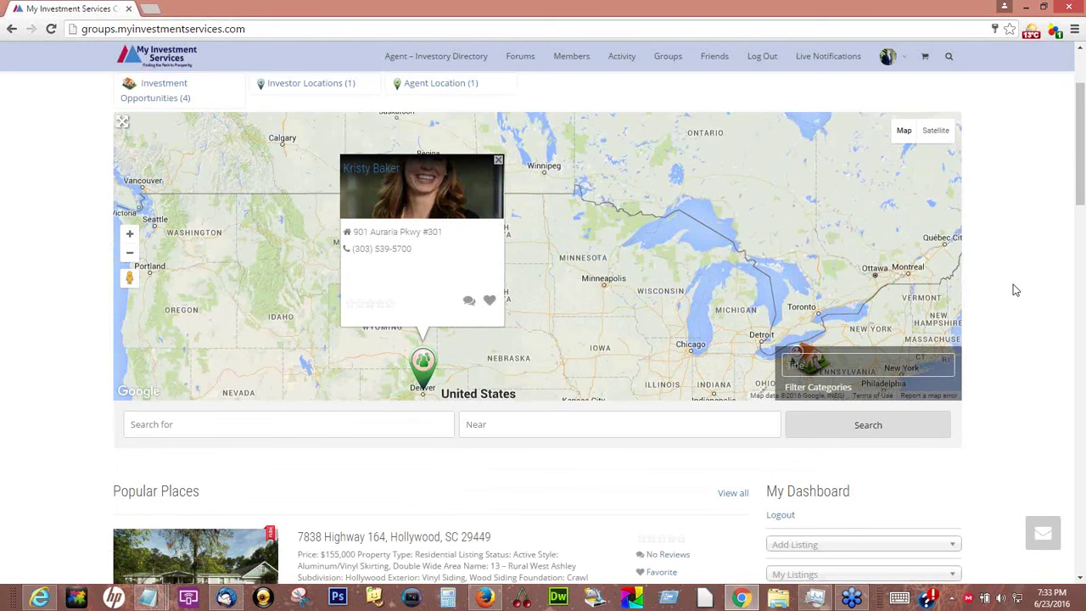
pyautogui.scroll(1, 1016, 291)
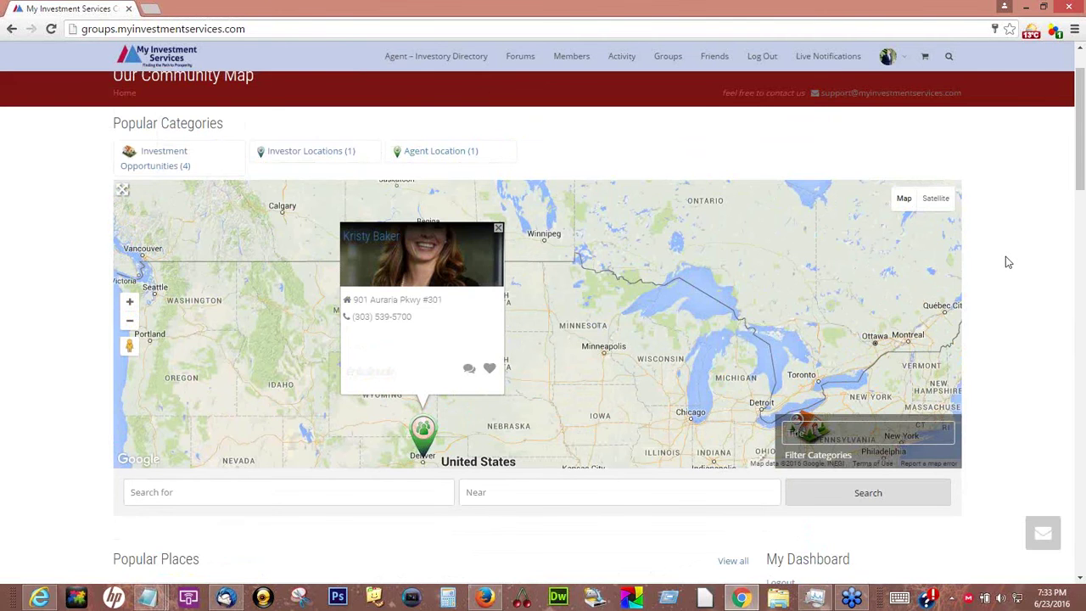
pyautogui.scroll(-1, 1008, 262)
pyautogui.scroll(-4, 1006, 263)
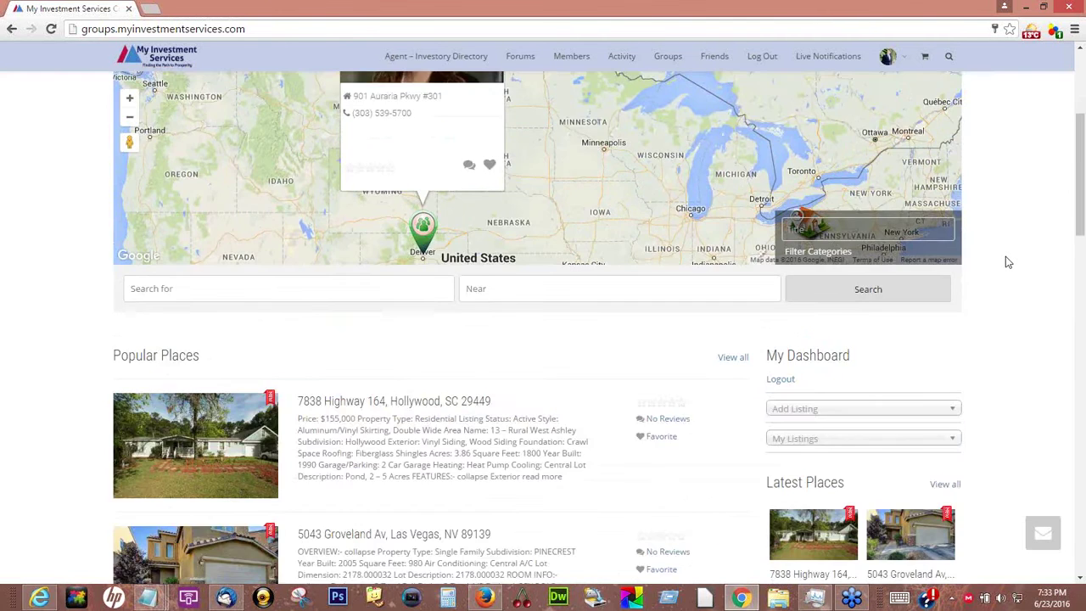
pyautogui.scroll(-1, 1002, 265)
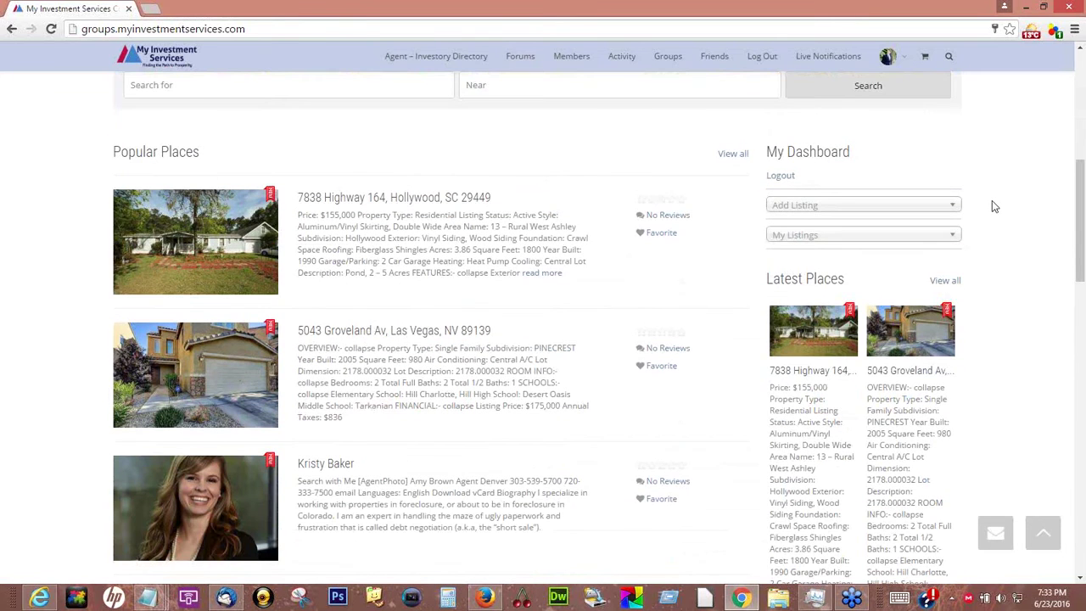
pyautogui.scroll(1, 995, 206)
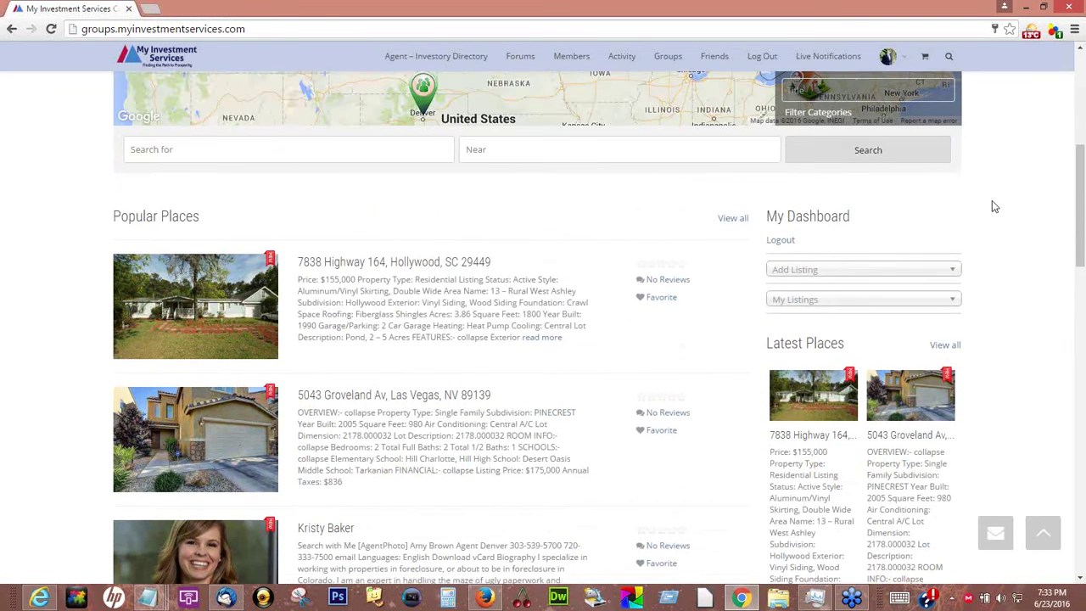
pyautogui.scroll(3, 996, 206)
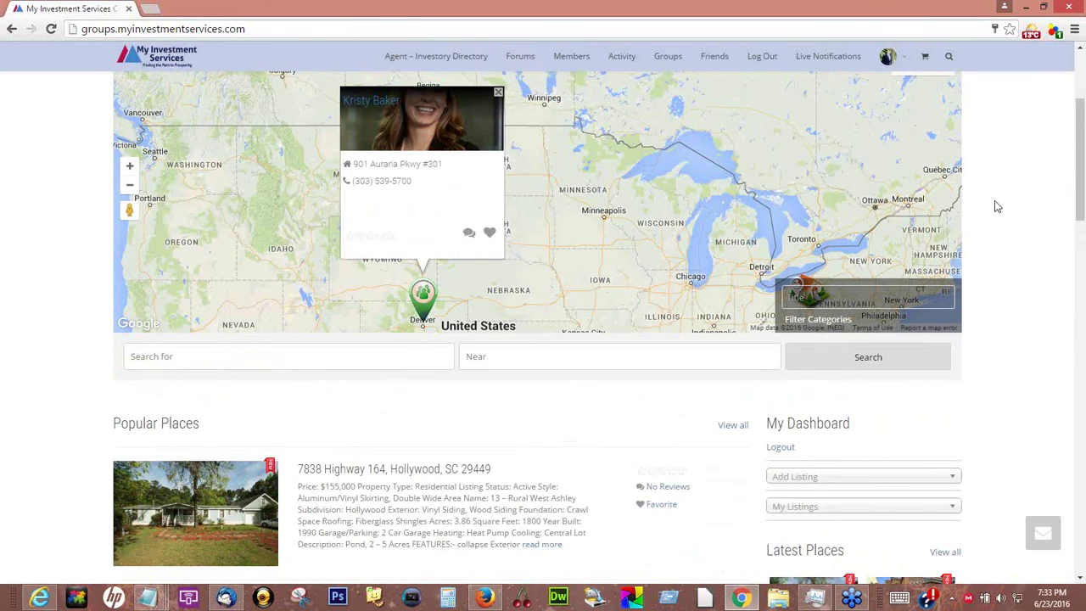
pyautogui.scroll(1, 998, 207)
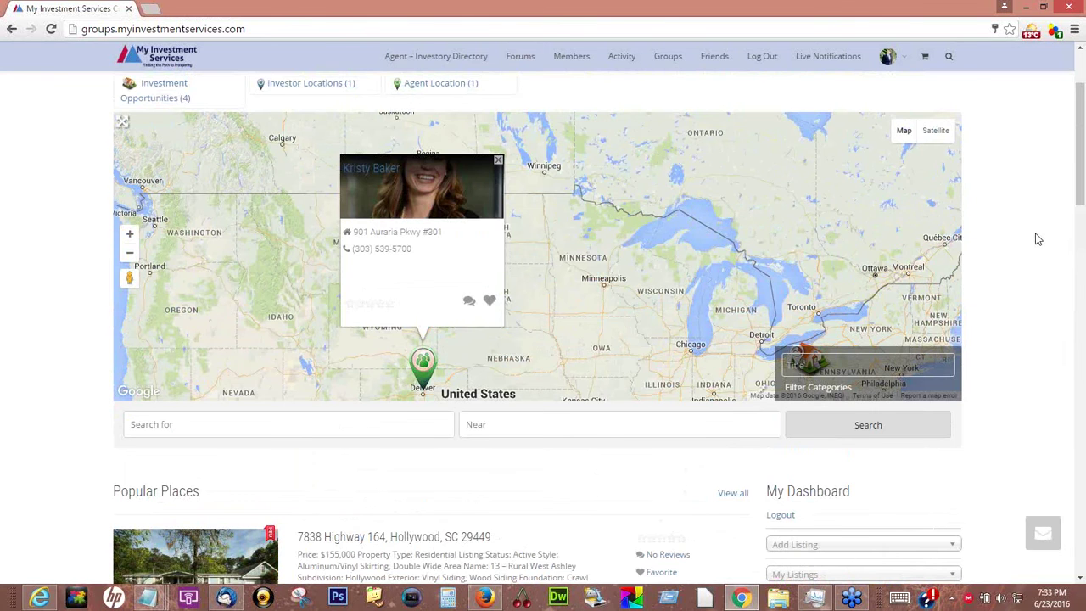
pyautogui.scroll(1, 1037, 241)
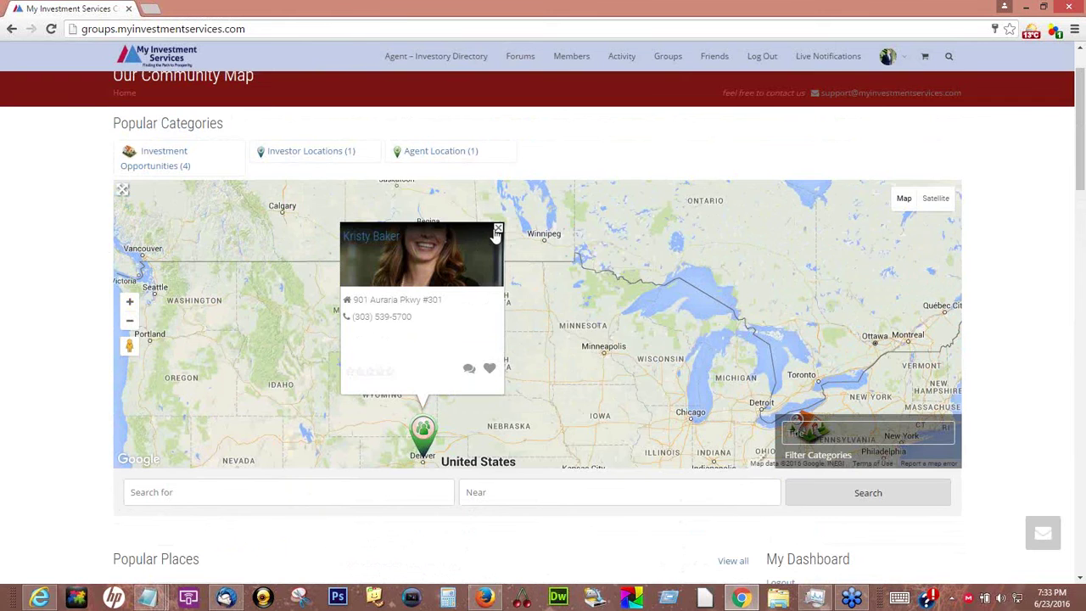
# Close the Denver listing's info popup on the map
pyautogui.click(498, 230)
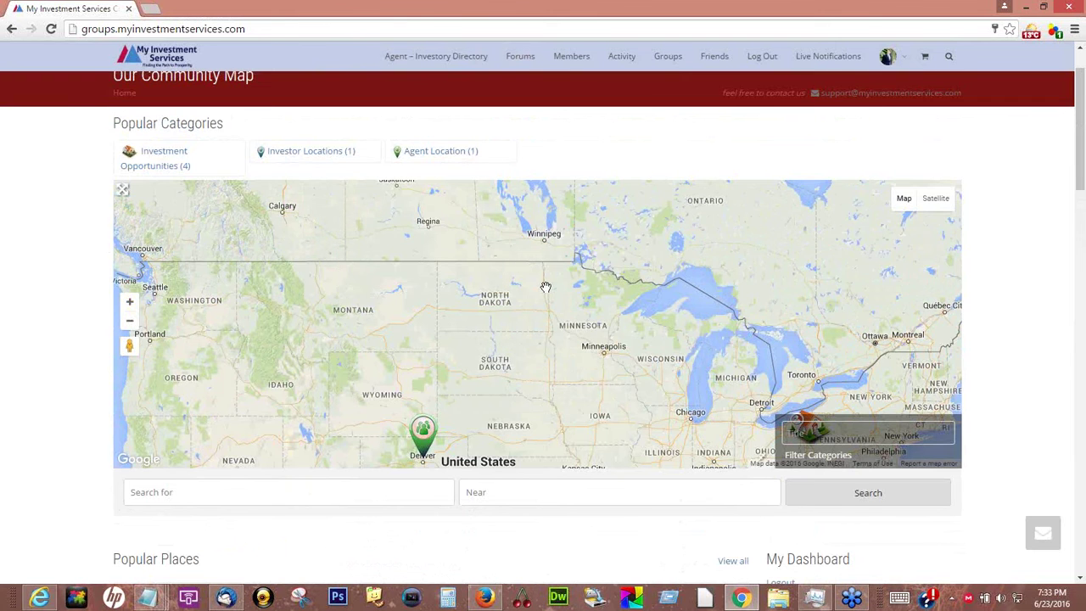
pyautogui.scroll(-1, 546, 287)
pyautogui.scroll(1, 546, 286)
pyautogui.scroll(-3, 541, 288)
pyautogui.scroll(3, 542, 288)
# Pan the map north to bring markers across the United States, including Dallas, into view
pyautogui.moveTo(525, 230); pyautogui.dragTo(515, 397)
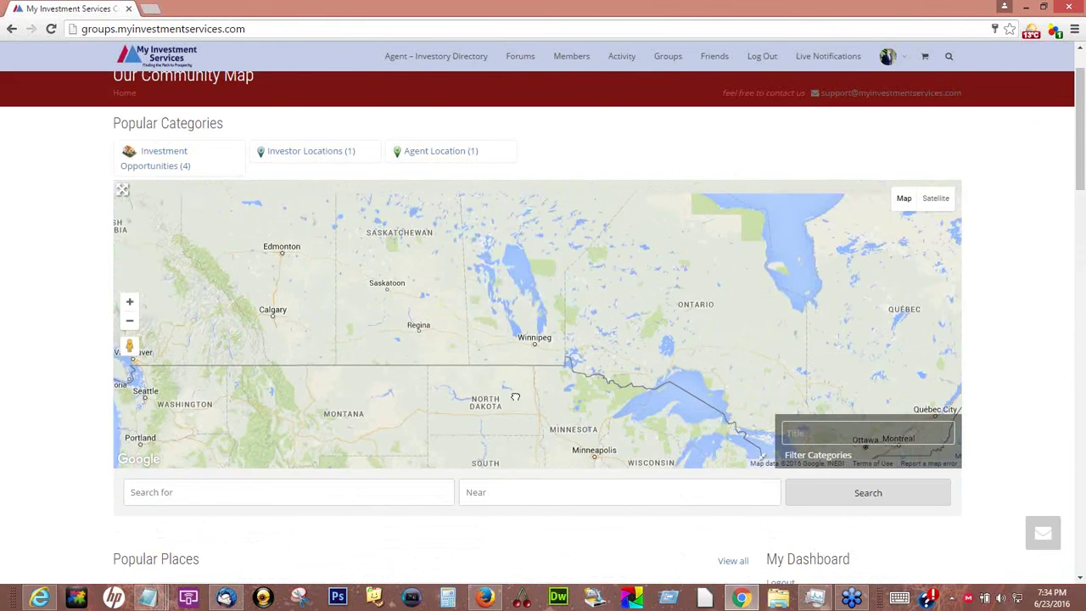
pyautogui.moveTo(518, 350); pyautogui.dragTo(518, 399)
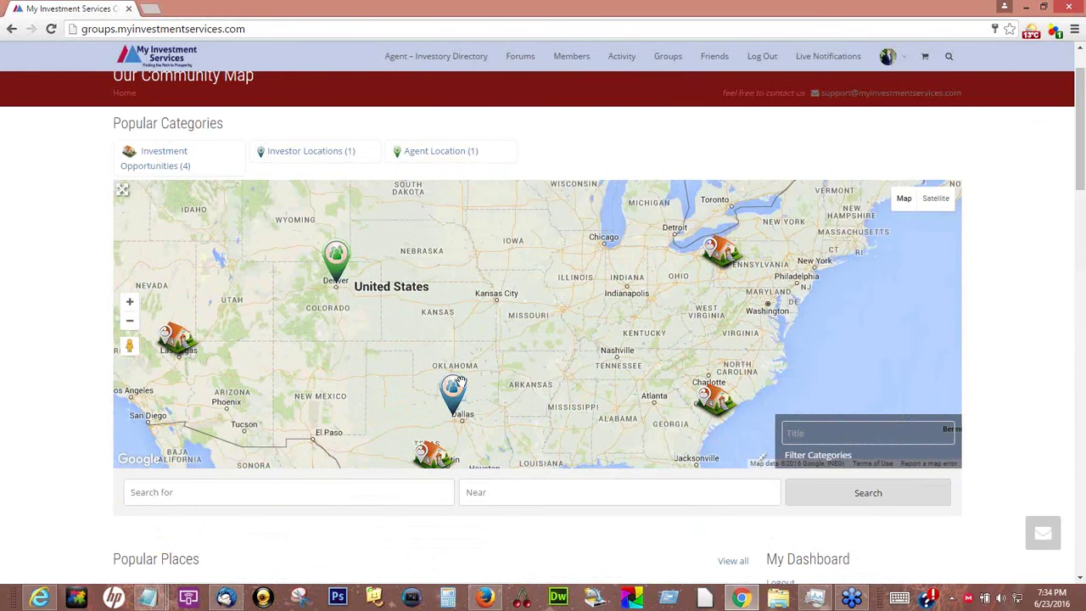
pyautogui.moveTo(454, 389)
pyautogui.scroll(1, 997, 376)
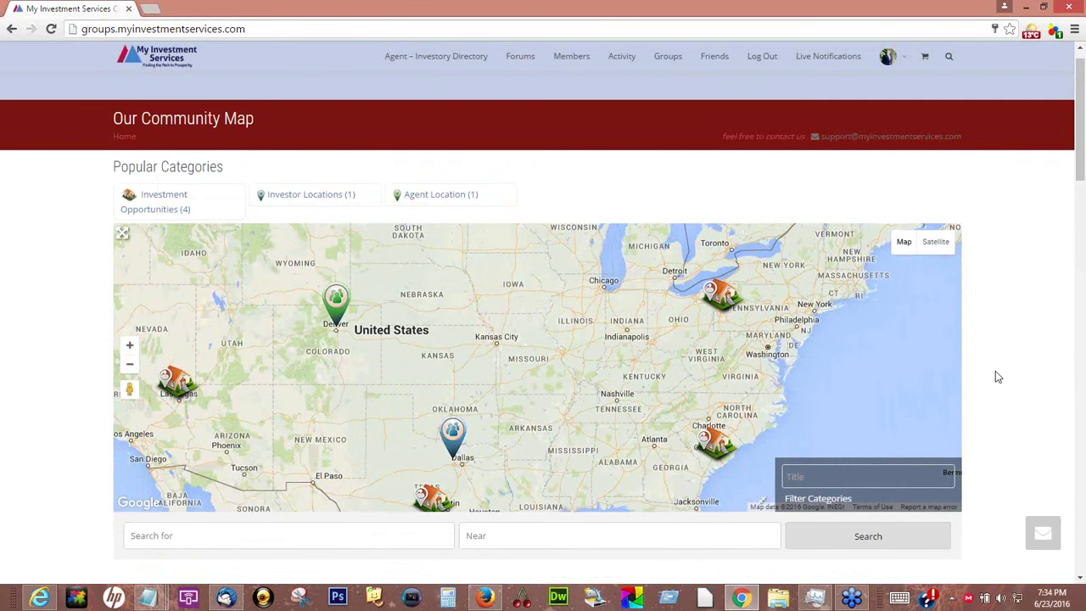
pyautogui.scroll(-1, 998, 376)
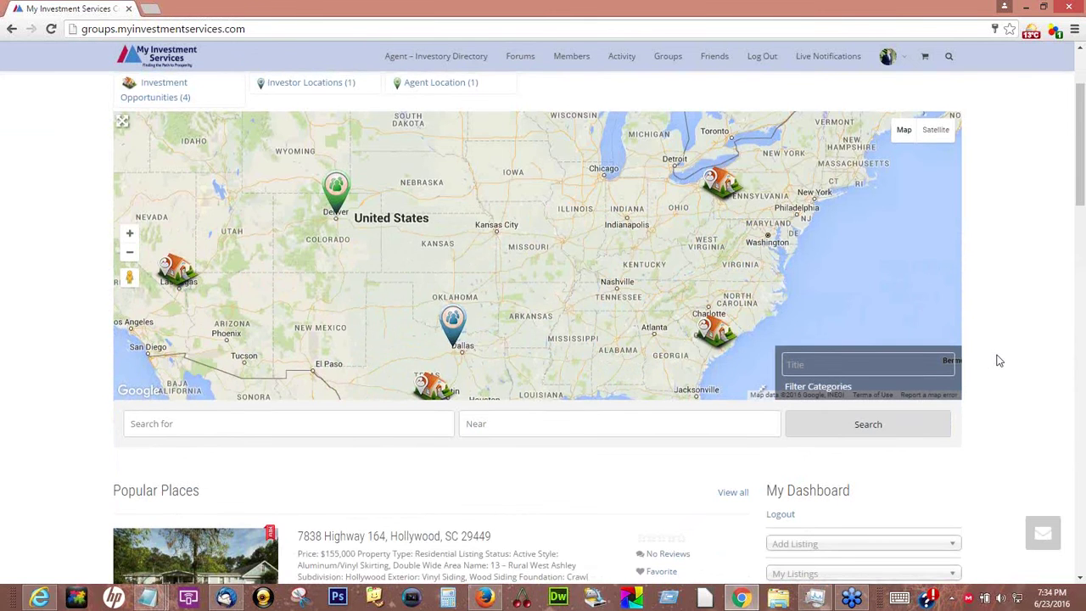
pyautogui.scroll(-1, 998, 361)
pyautogui.click(798, 409)
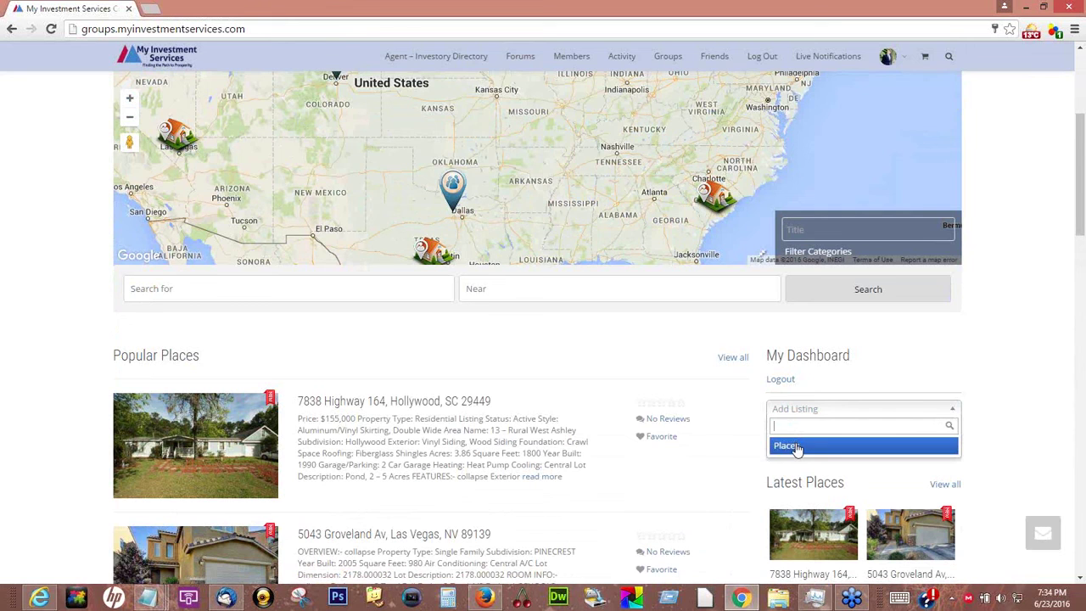
pyautogui.click(797, 446)
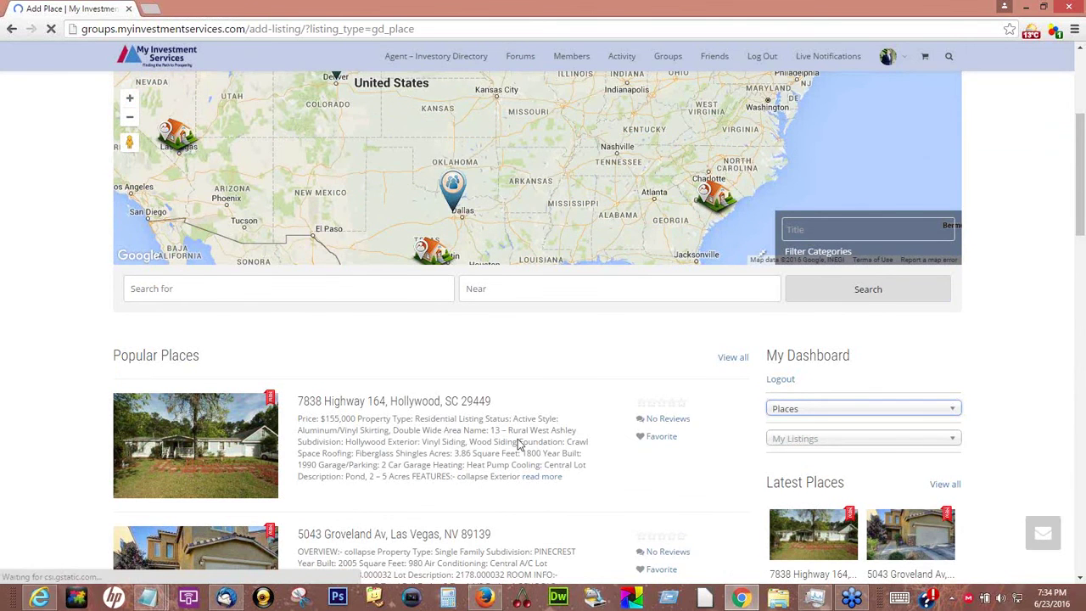
pyautogui.scroll(-2, 516, 444)
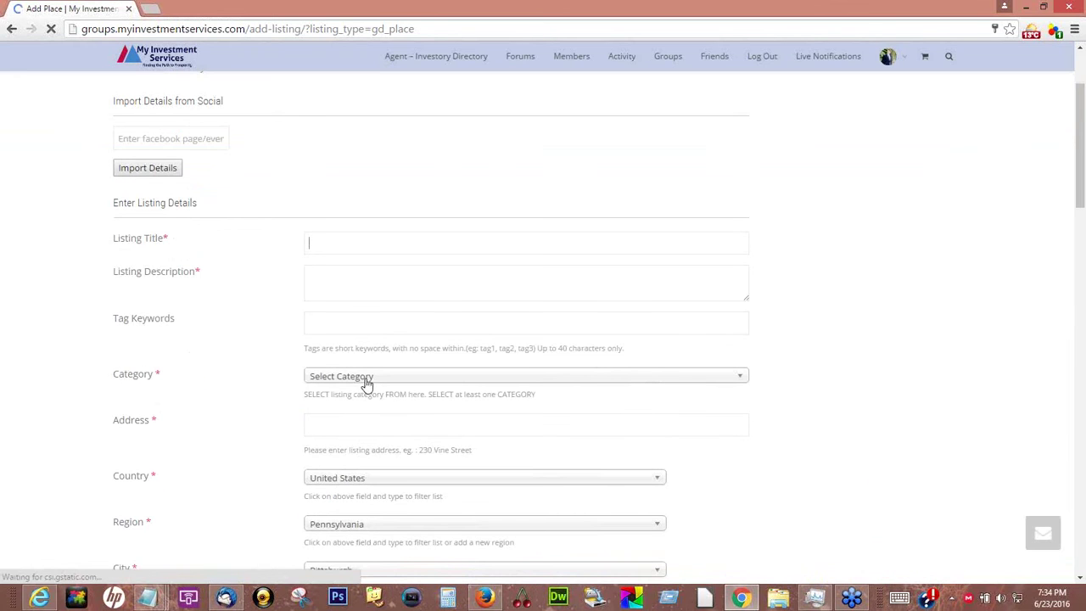
pyautogui.click(734, 376)
pyautogui.click(345, 469)
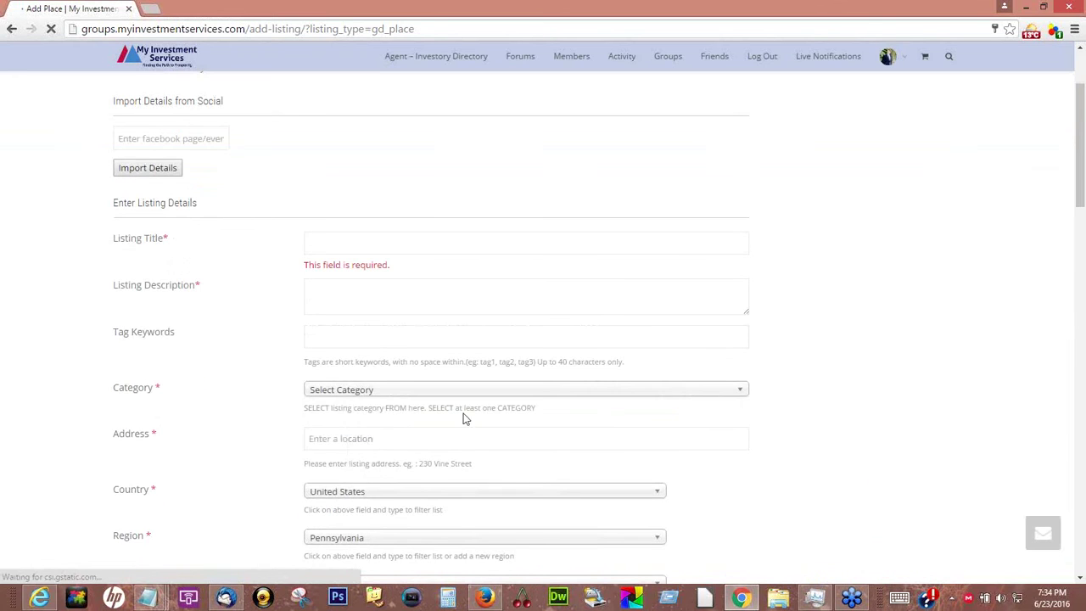
pyautogui.click(486, 391)
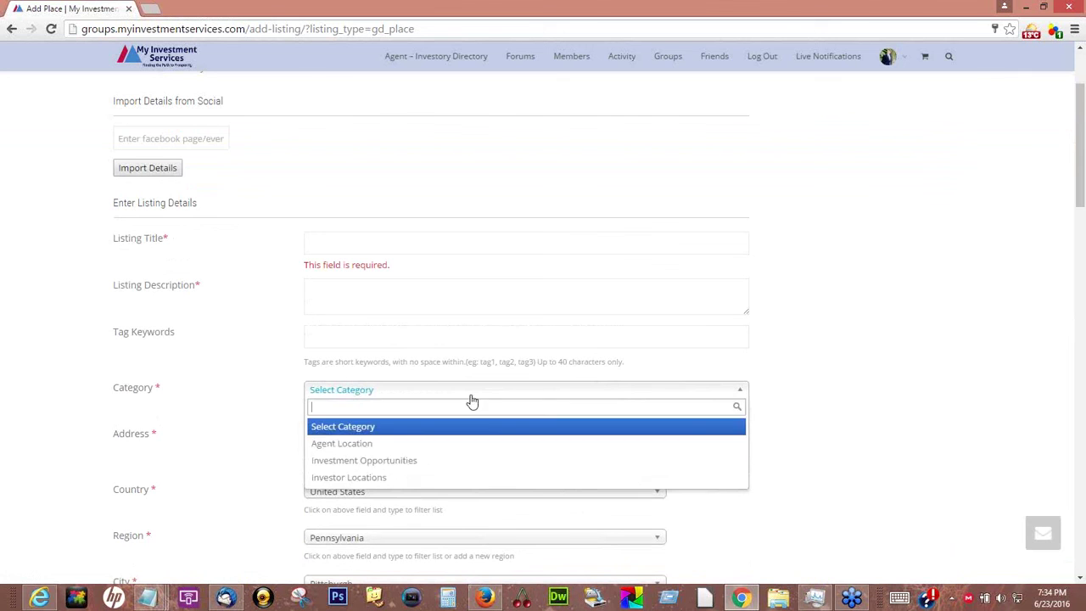
pyautogui.click(356, 478)
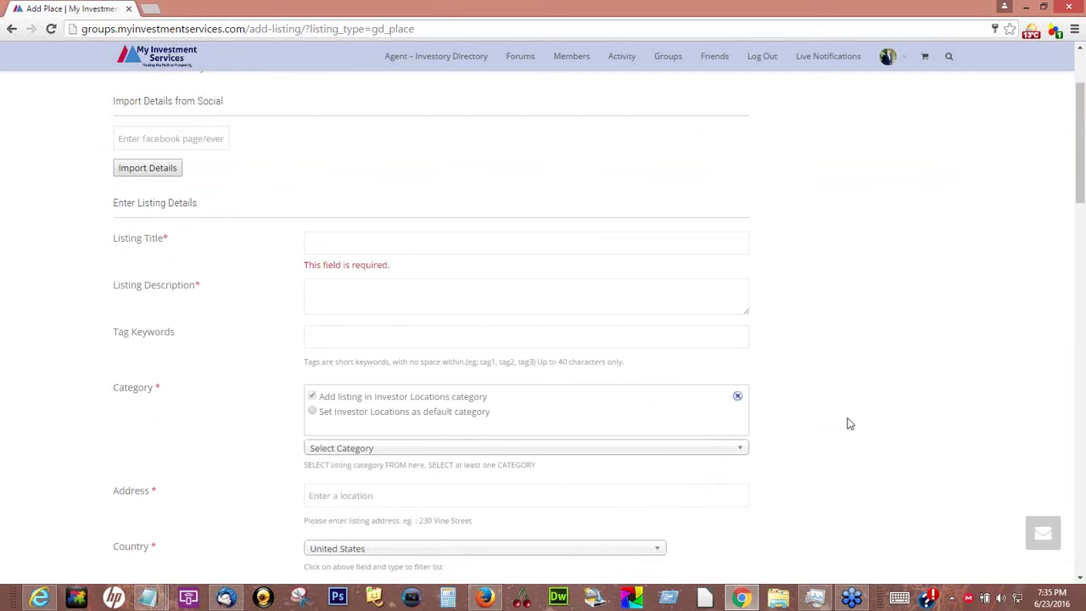
pyautogui.scroll(-5, 848, 423)
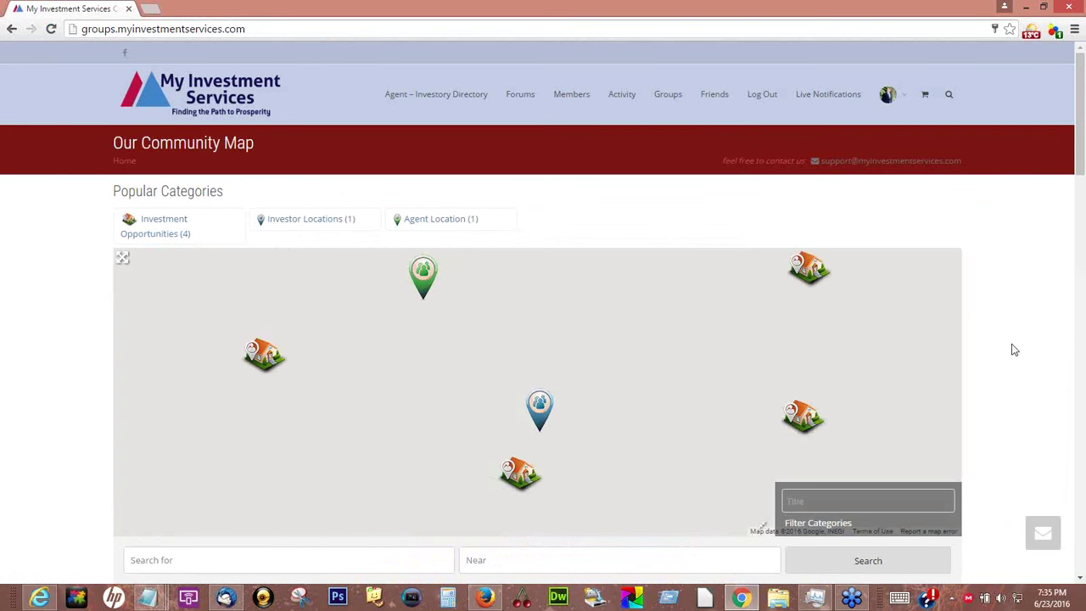
# Bring up the blue Dallas-area investor marker's details and scroll down its listing
pyautogui.click(543, 409)
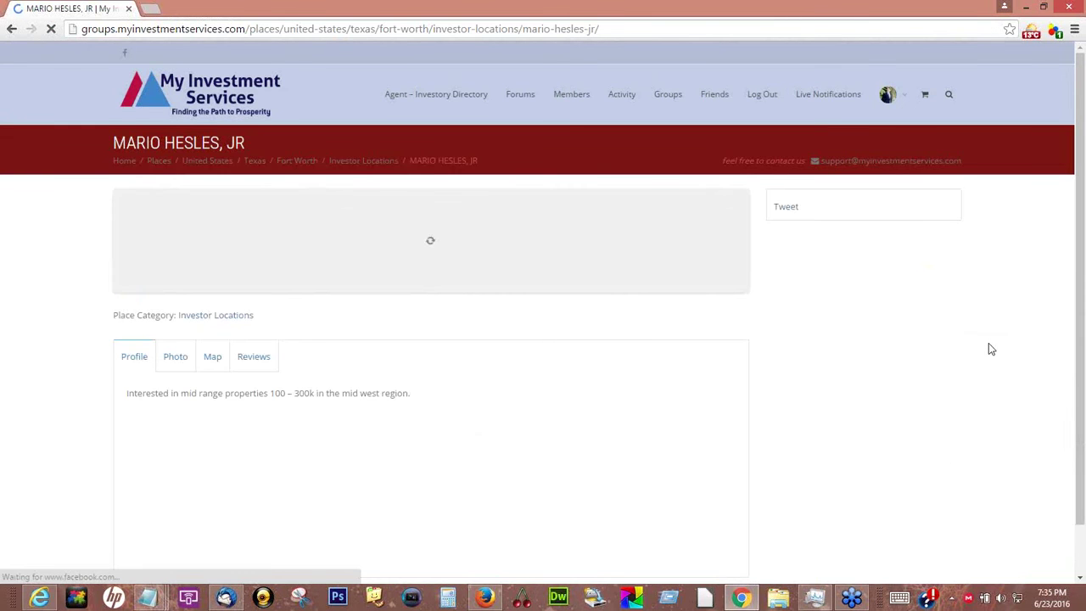
pyautogui.scroll(-3, 989, 348)
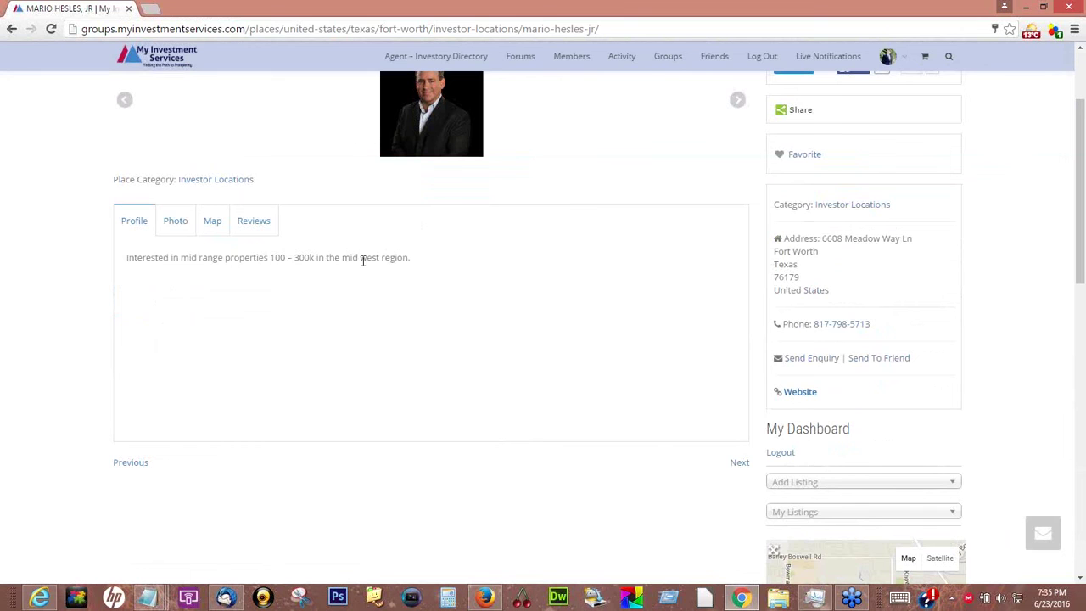
# Select the investor's description line and review the Fort Worth listing's profile and contact details
pyautogui.moveTo(416, 262); pyautogui.dragTo(121, 269)
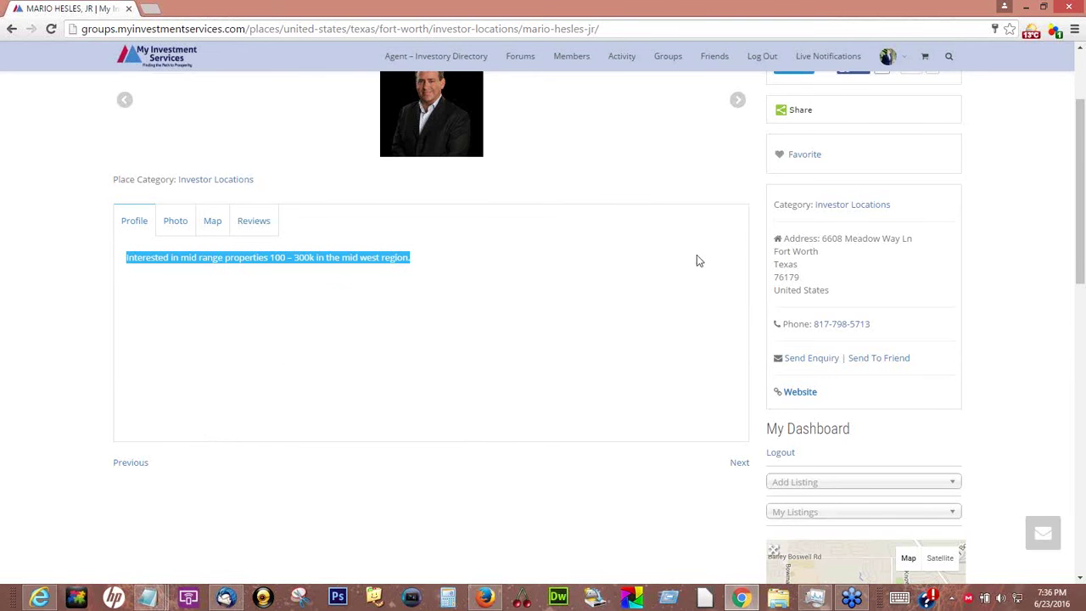
pyautogui.scroll(3, 664, 273)
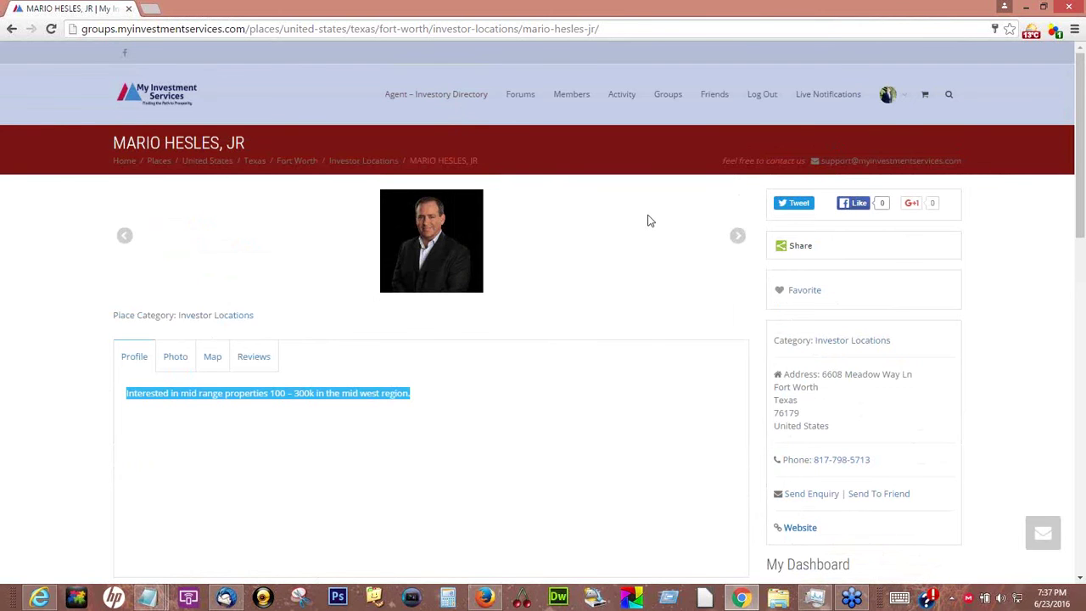
pyautogui.scroll(-1, 647, 221)
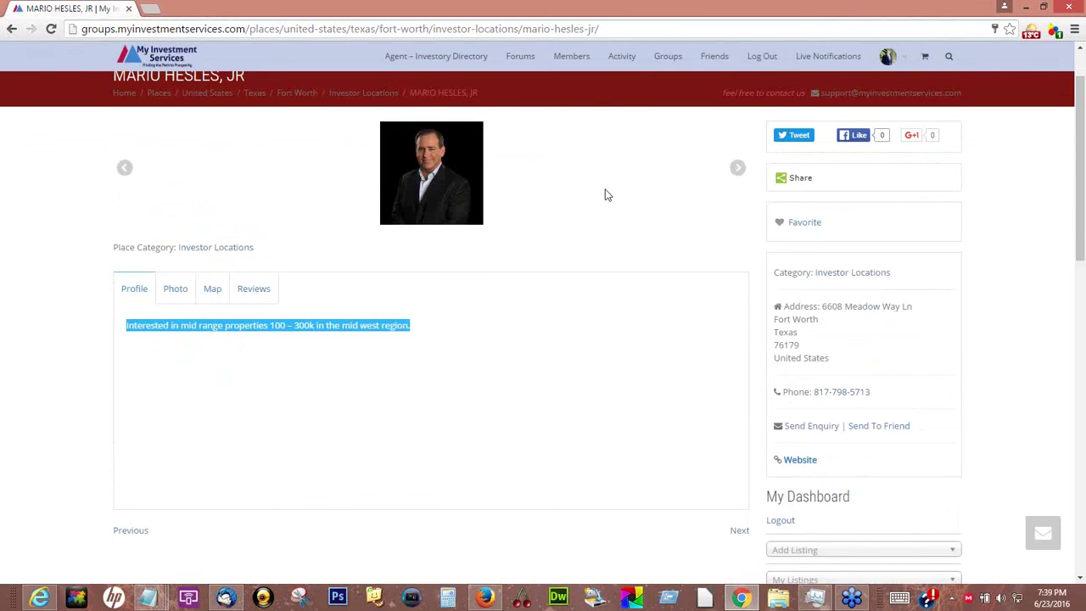
pyautogui.scroll(1, 606, 194)
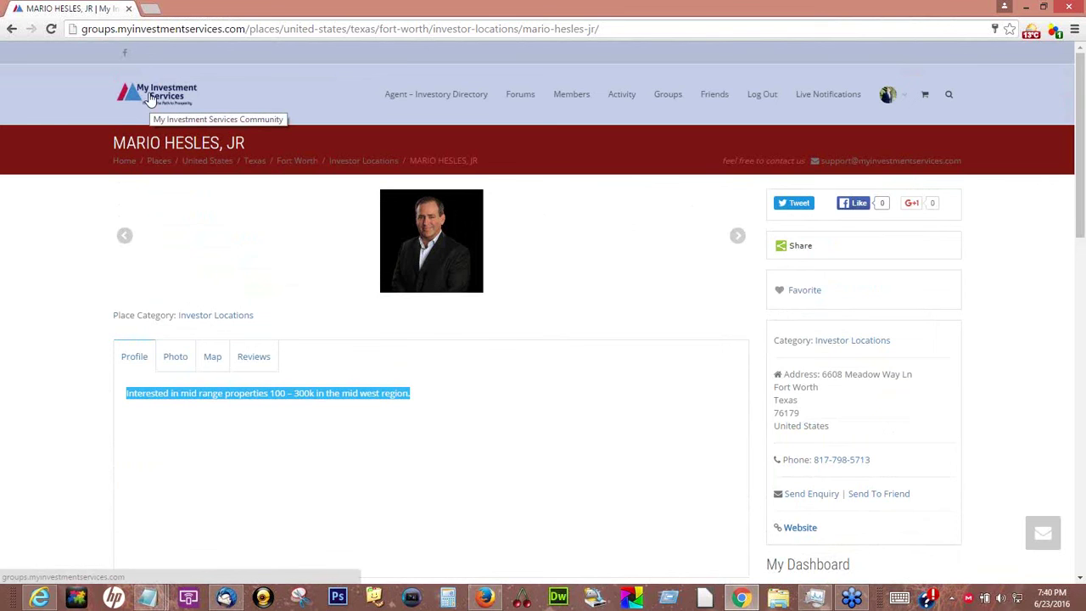
pyautogui.click(150, 99)
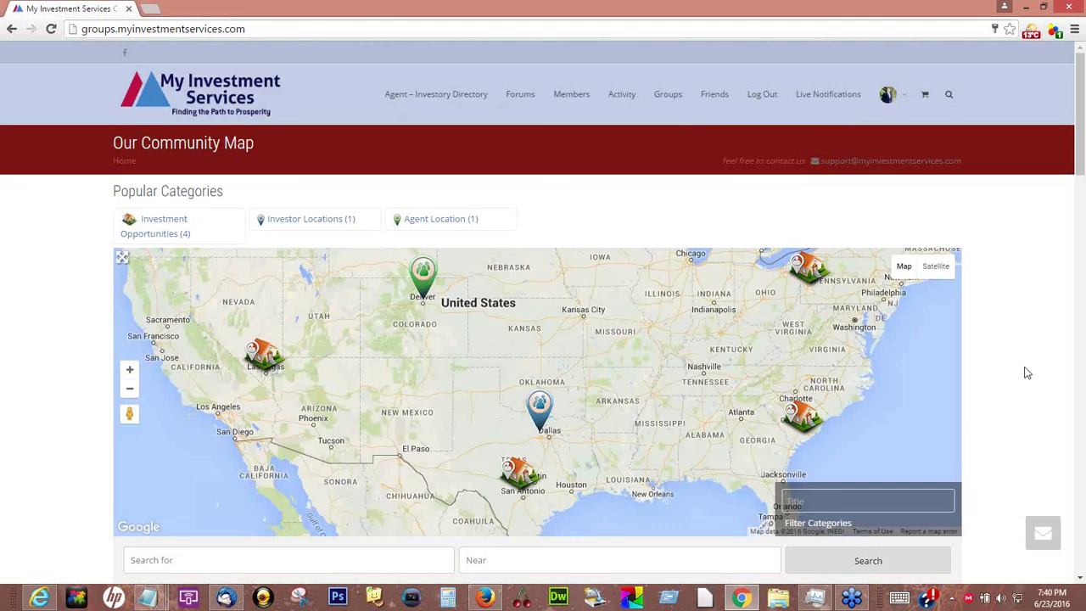
pyautogui.scroll(-1, 1026, 374)
pyautogui.scroll(-2, 1024, 376)
pyautogui.scroll(2, 1031, 254)
pyautogui.scroll(-1, 1030, 278)
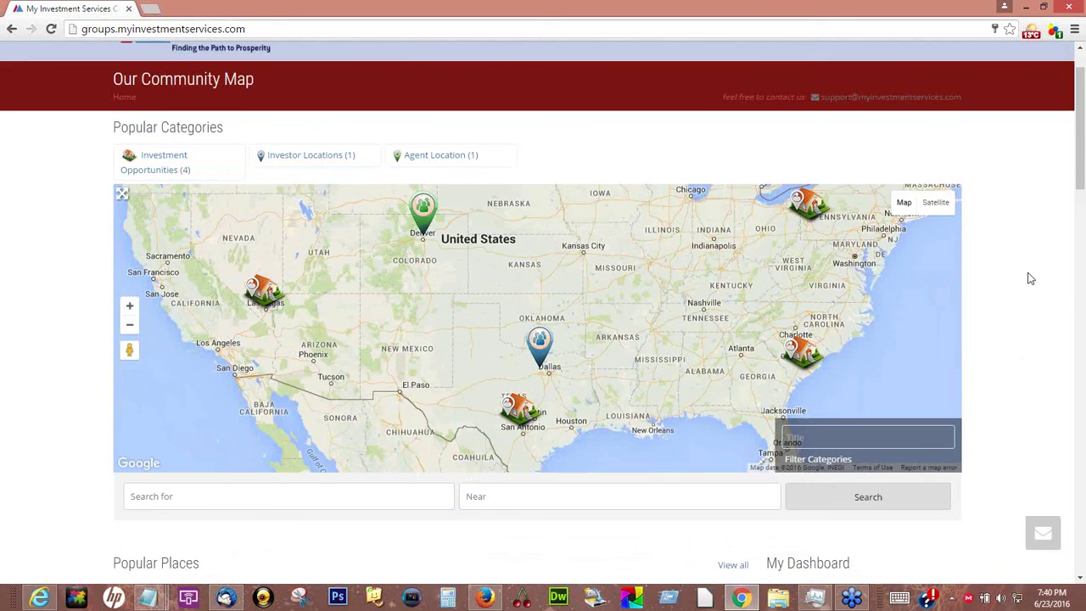
pyautogui.scroll(-5, 1030, 278)
pyautogui.scroll(-1, 1030, 278)
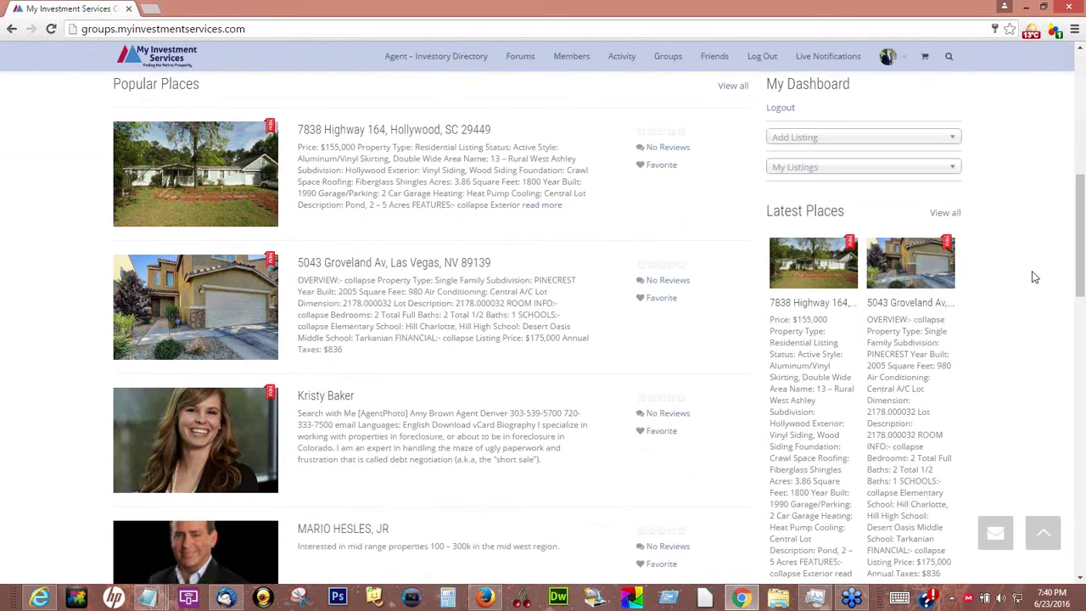
pyautogui.scroll(1, 1035, 277)
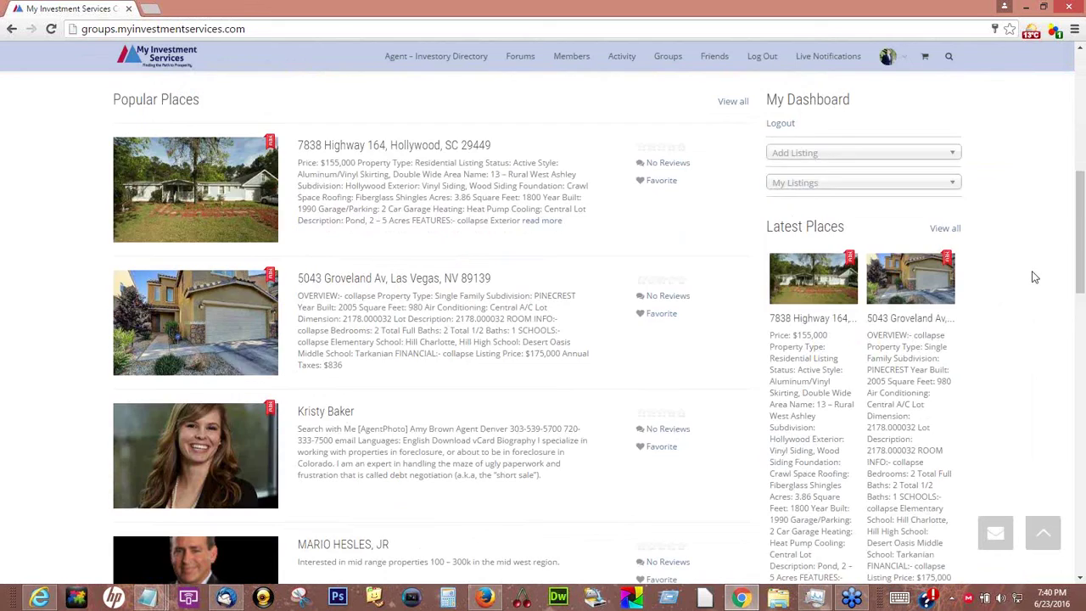
pyautogui.scroll(2, 1034, 278)
pyautogui.scroll(-1, 1050, 278)
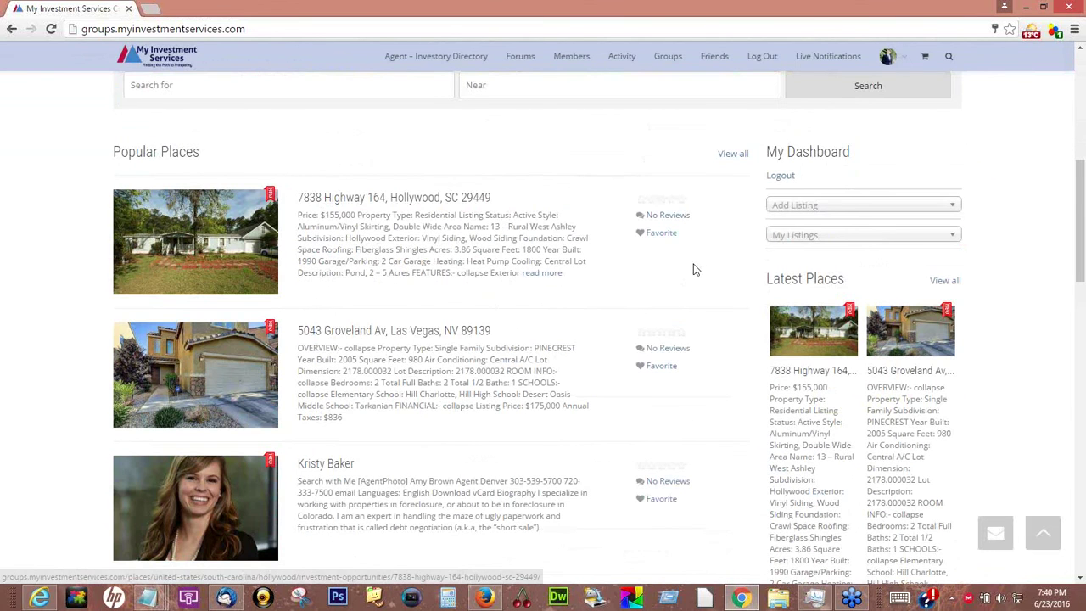
pyautogui.scroll(-3, 410, 367)
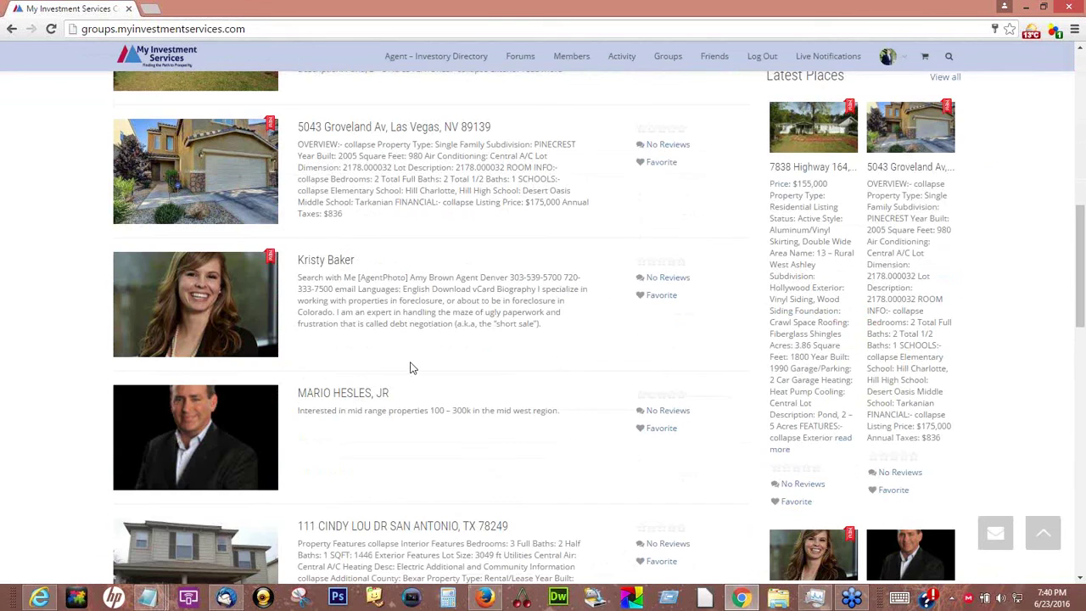
pyautogui.scroll(3, 411, 367)
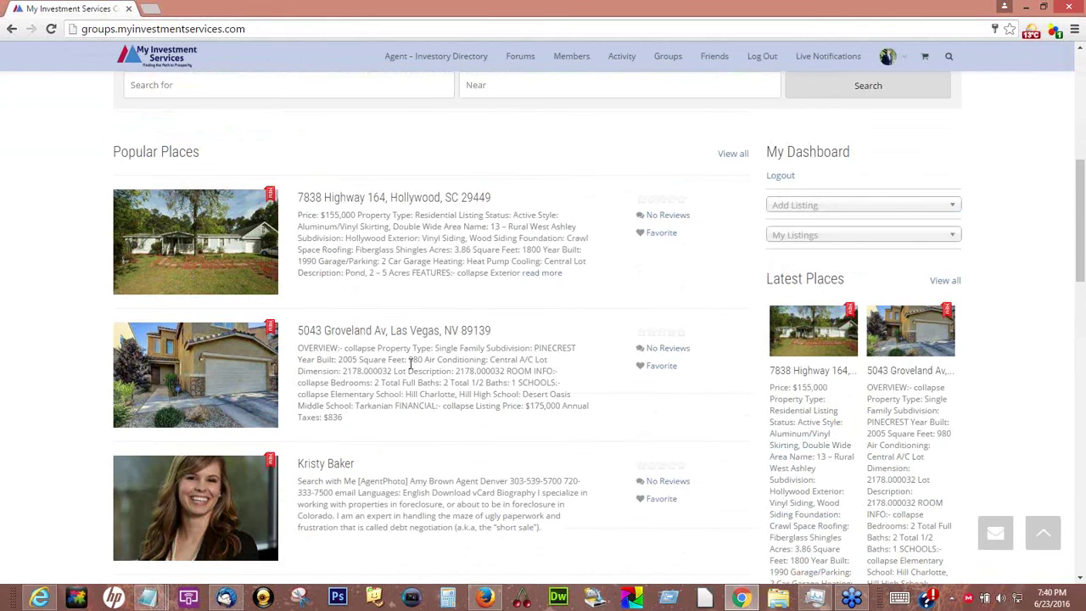
pyautogui.scroll(-1, 411, 364)
pyautogui.moveTo(492, 262); pyautogui.dragTo(335, 260)
pyautogui.click(996, 303)
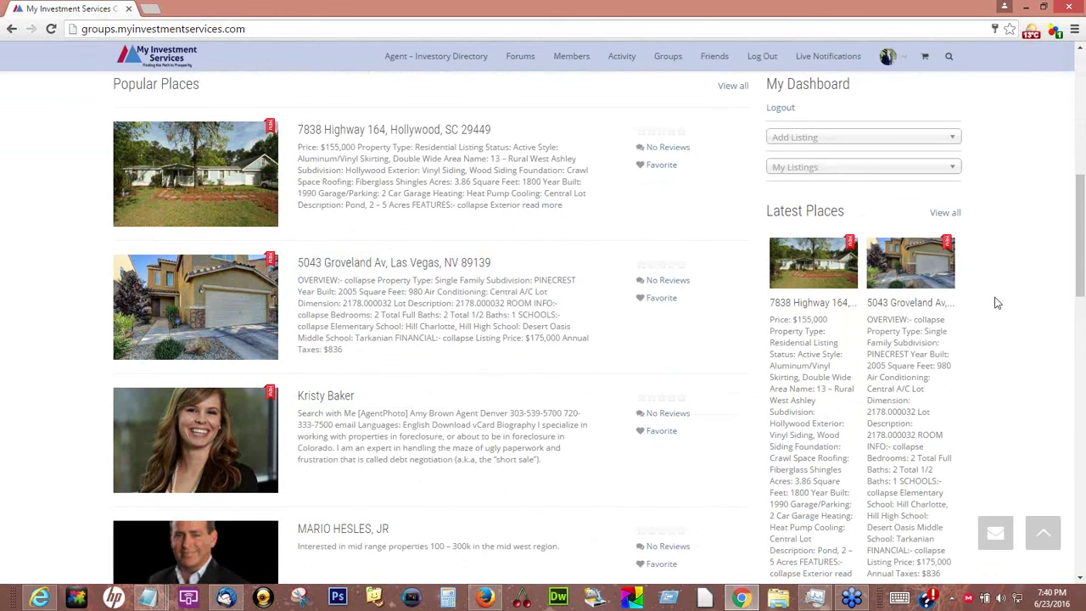
pyautogui.scroll(-4, 996, 303)
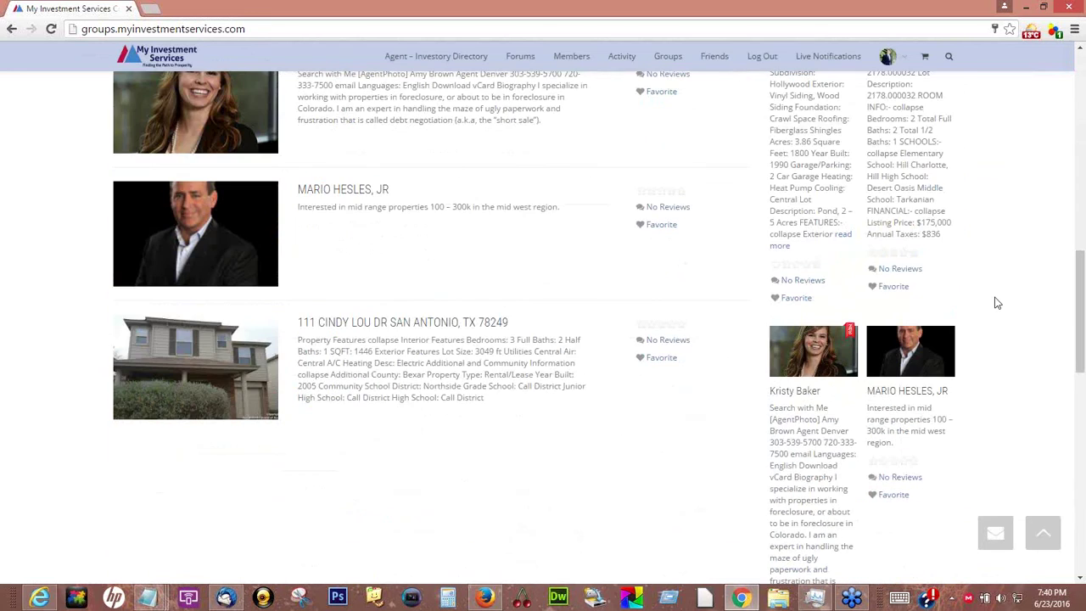
pyautogui.scroll(6, 996, 303)
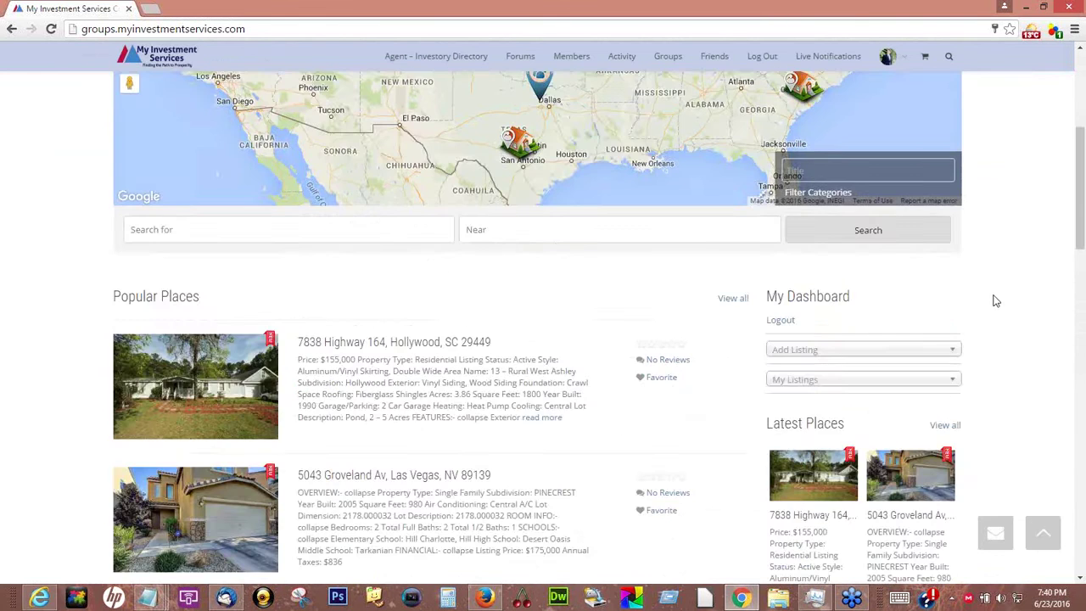
pyautogui.scroll(4, 996, 301)
pyautogui.scroll(-2, 997, 297)
pyautogui.scroll(2, 999, 295)
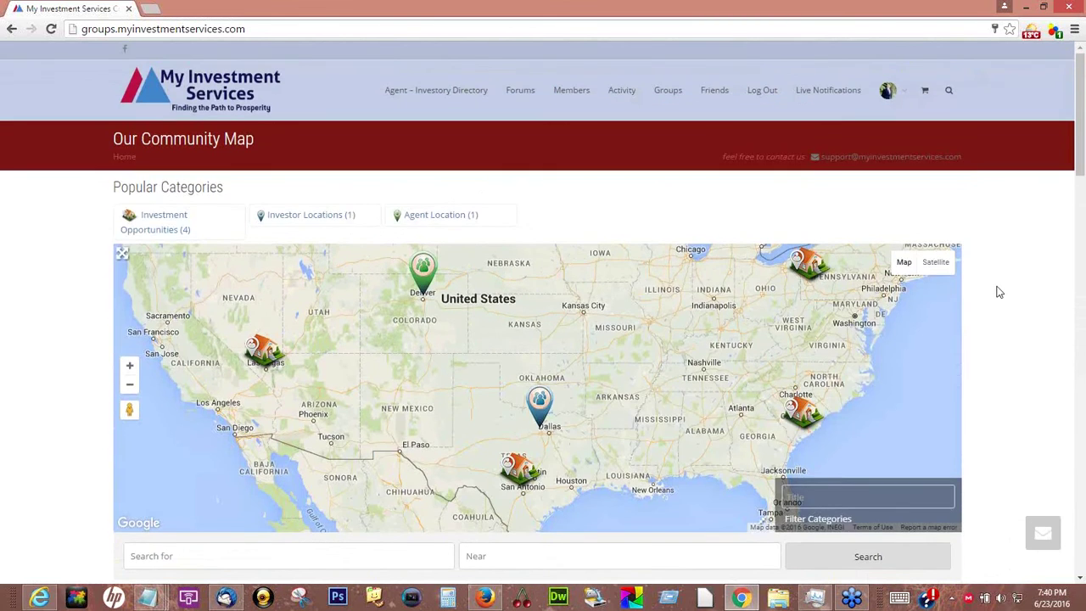
pyautogui.scroll(-3, 1000, 291)
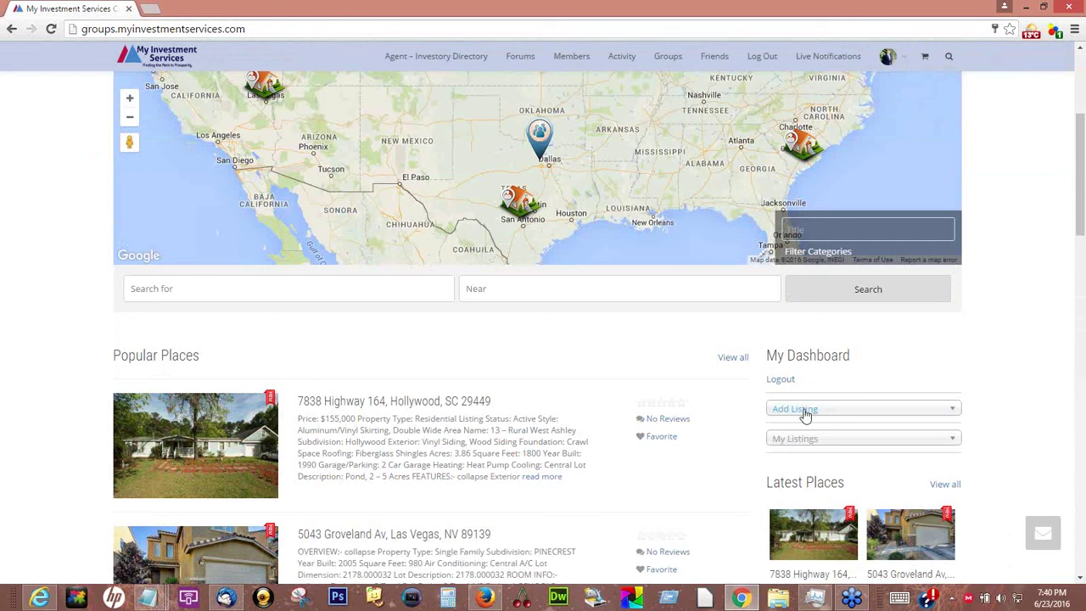
# Start a new Places listing and check the Category list without choosing a category
pyautogui.click(804, 413)
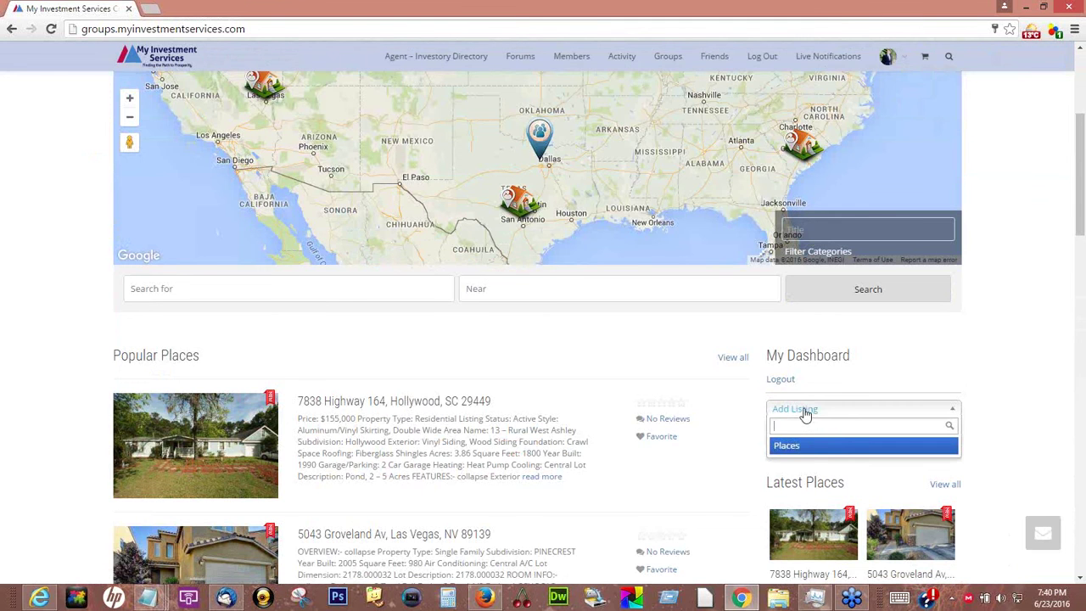
pyautogui.click(806, 447)
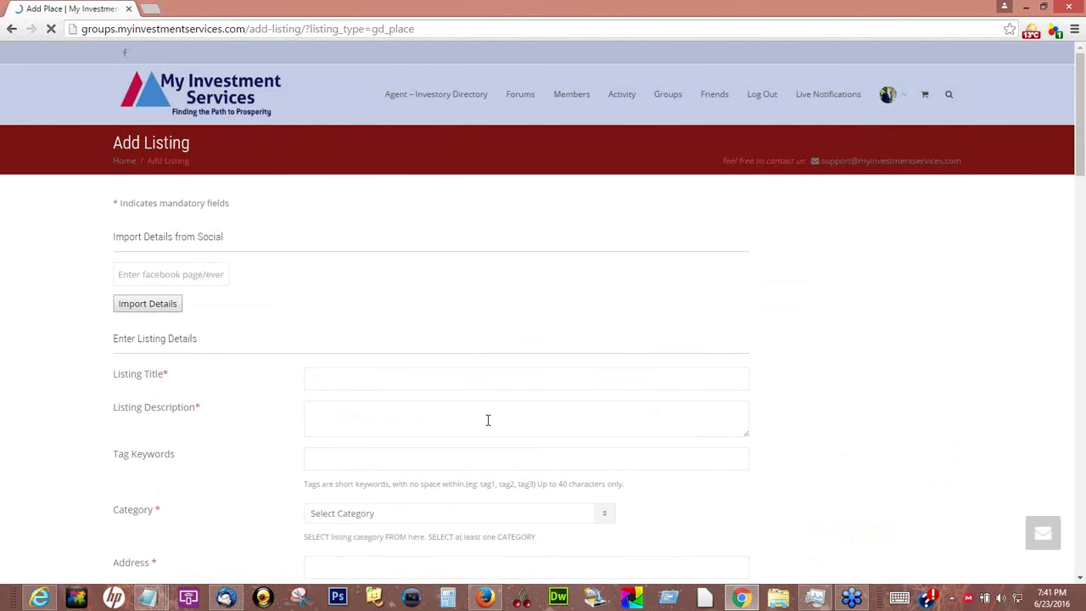
pyautogui.scroll(-3, 488, 420)
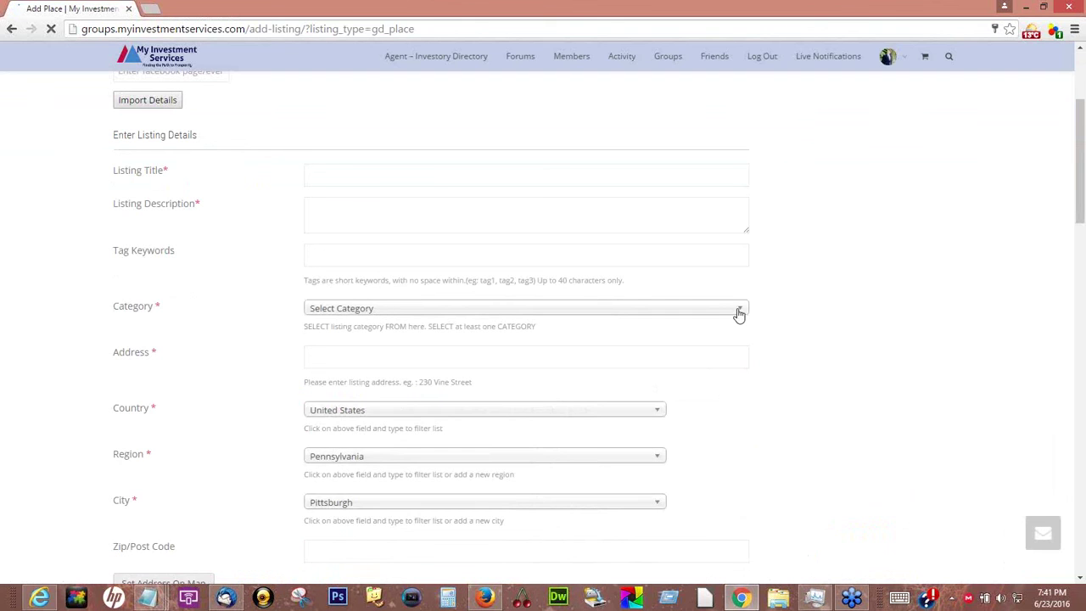
pyautogui.click(740, 311)
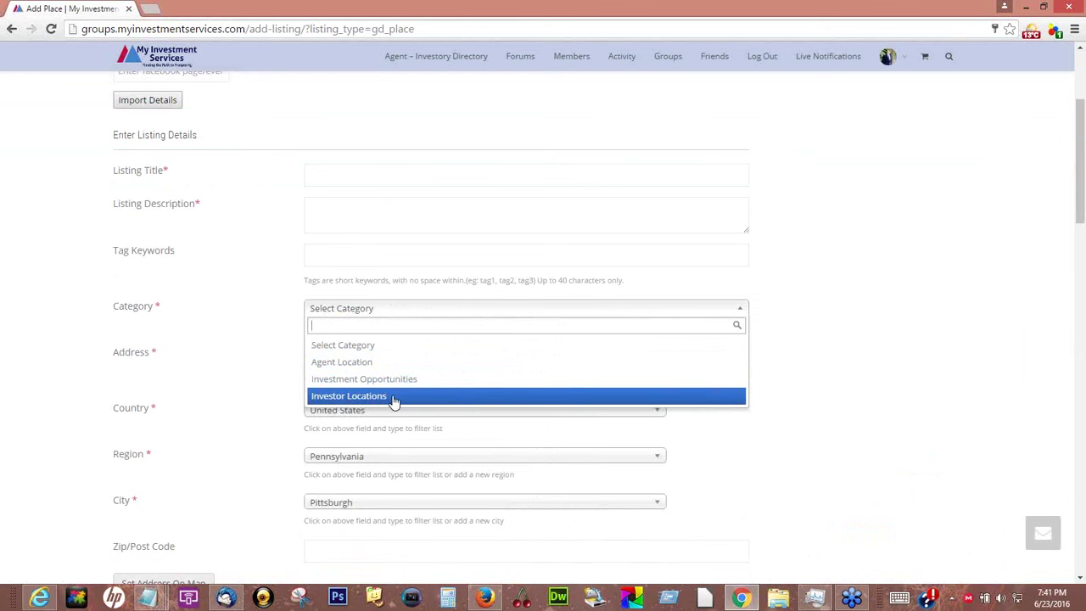
pyautogui.click(1081, 169)
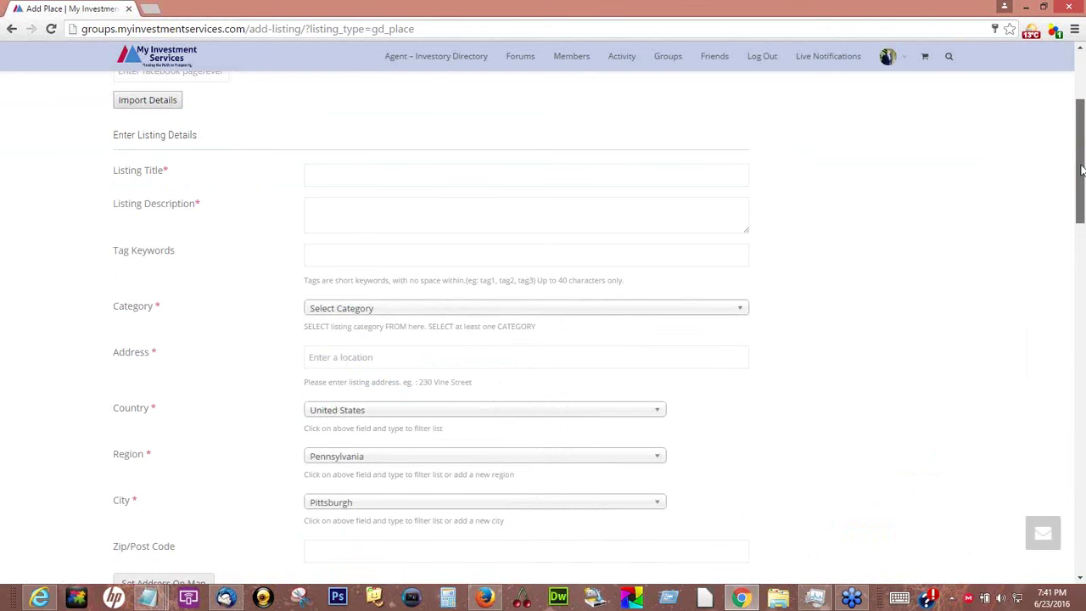
pyautogui.scroll(3, 1081, 170)
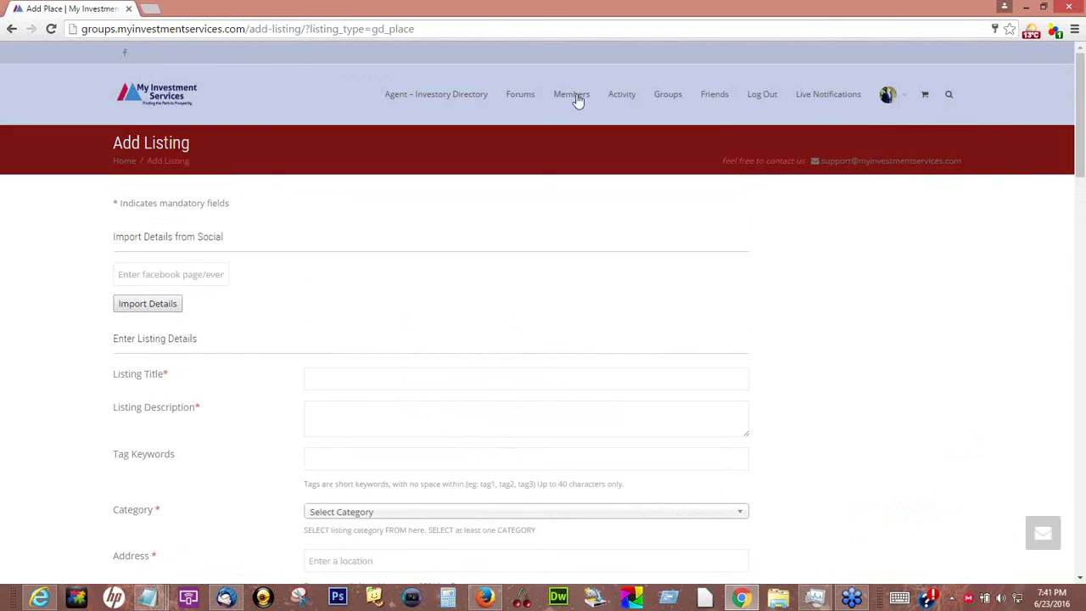
# Go to the logged-in member's profile page via the avatar in the top bar
pyautogui.moveTo(887, 102)
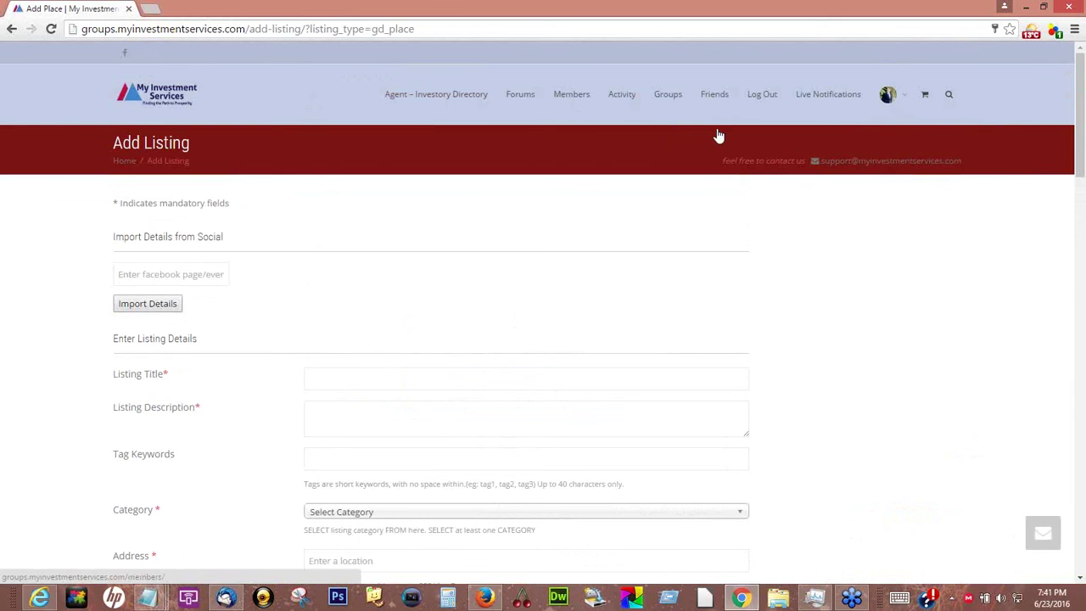
pyautogui.moveTo(717, 135)
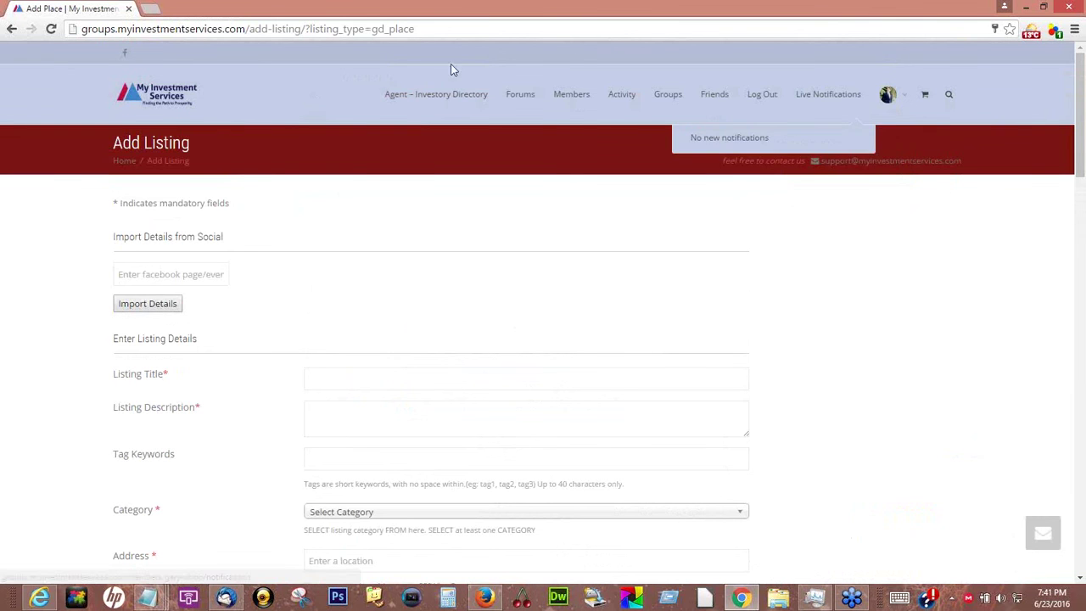
pyautogui.moveTo(450, 103)
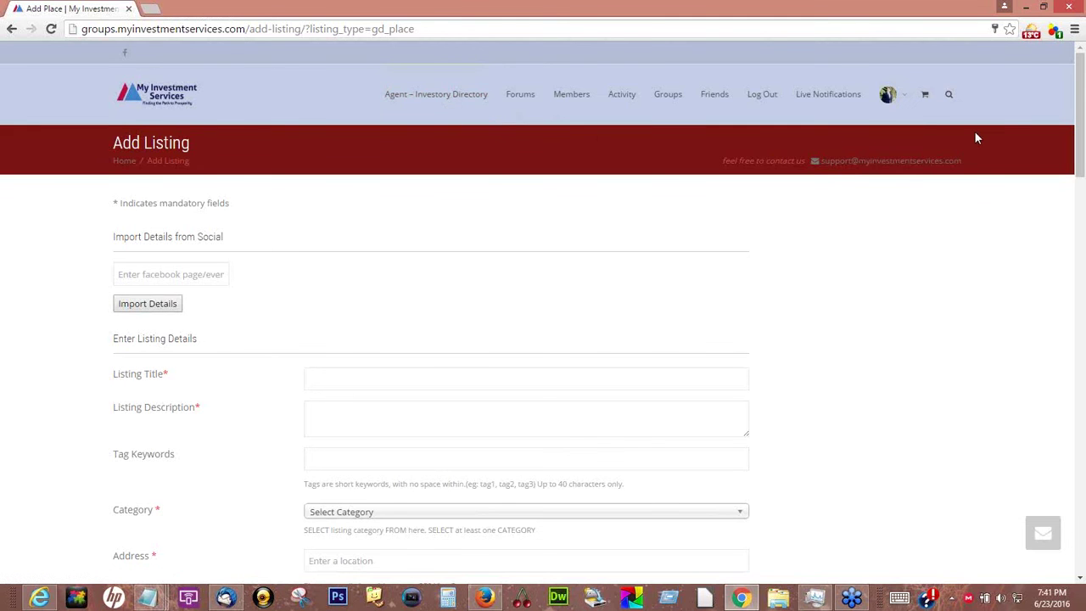
pyautogui.click(887, 100)
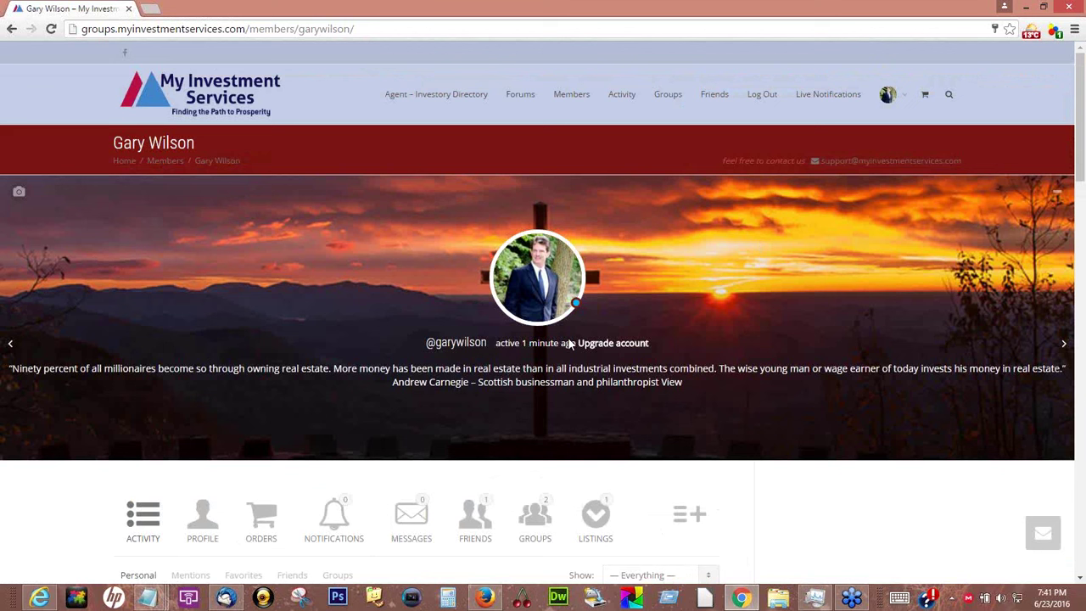
pyautogui.moveTo(888, 98)
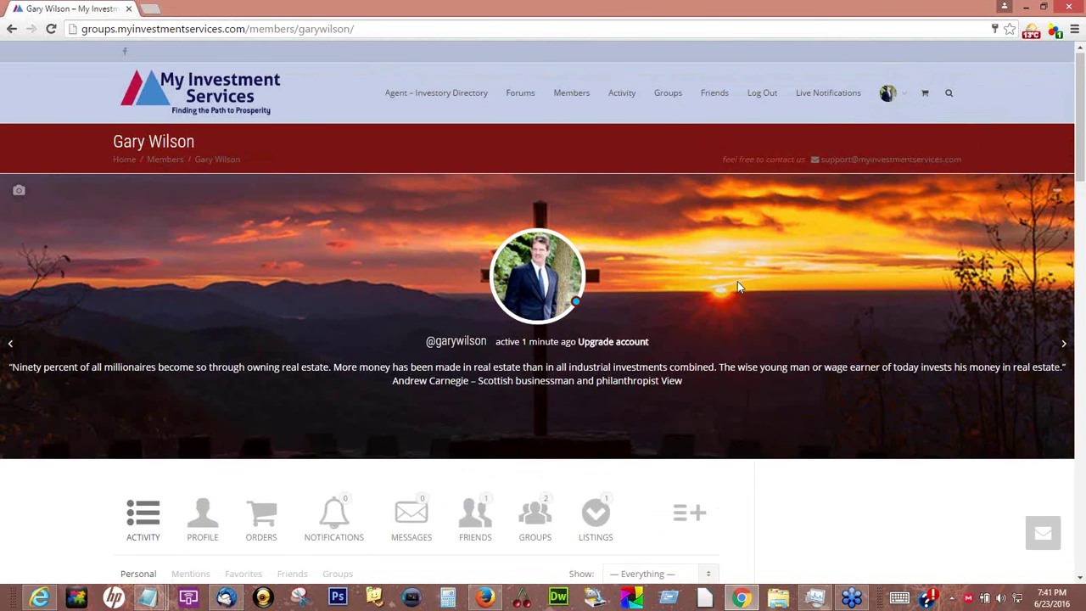
pyautogui.scroll(-1, 456, 135)
pyautogui.scroll(-3, 560, 255)
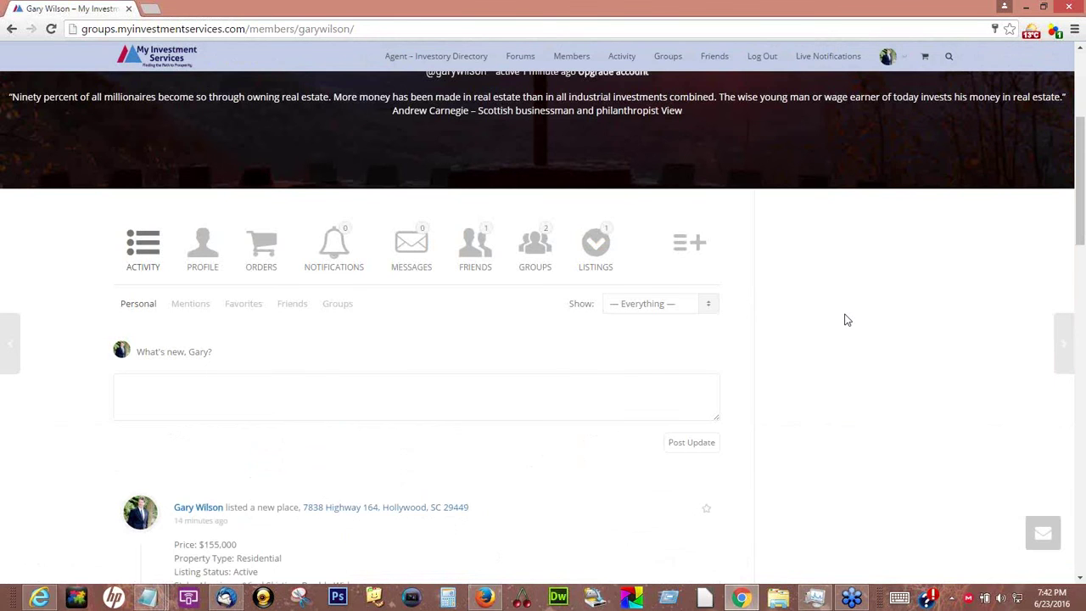
pyautogui.scroll(4, 845, 318)
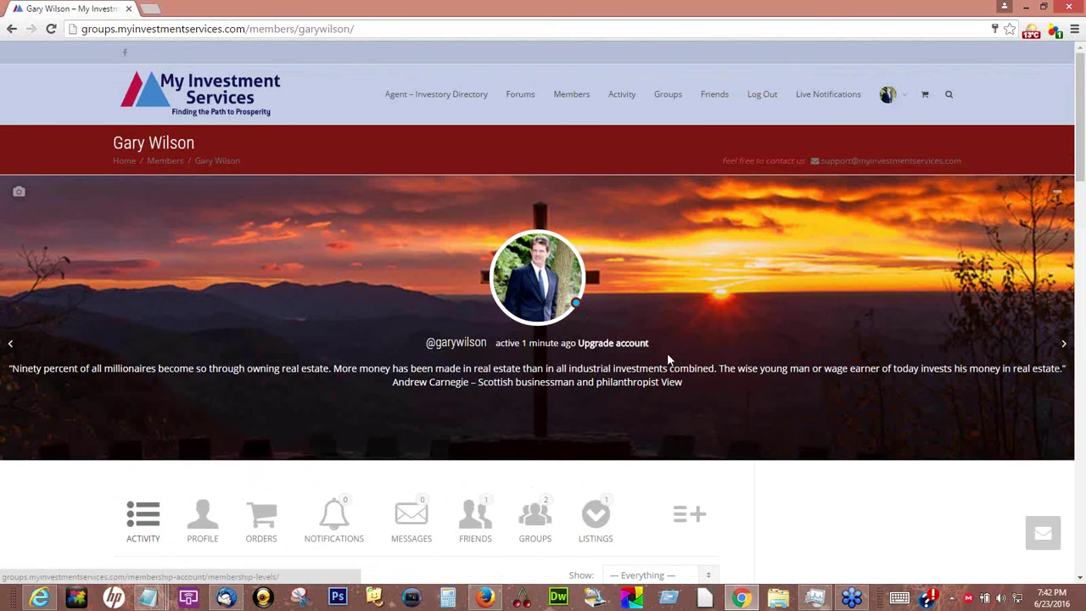
pyautogui.scroll(-1, 668, 347)
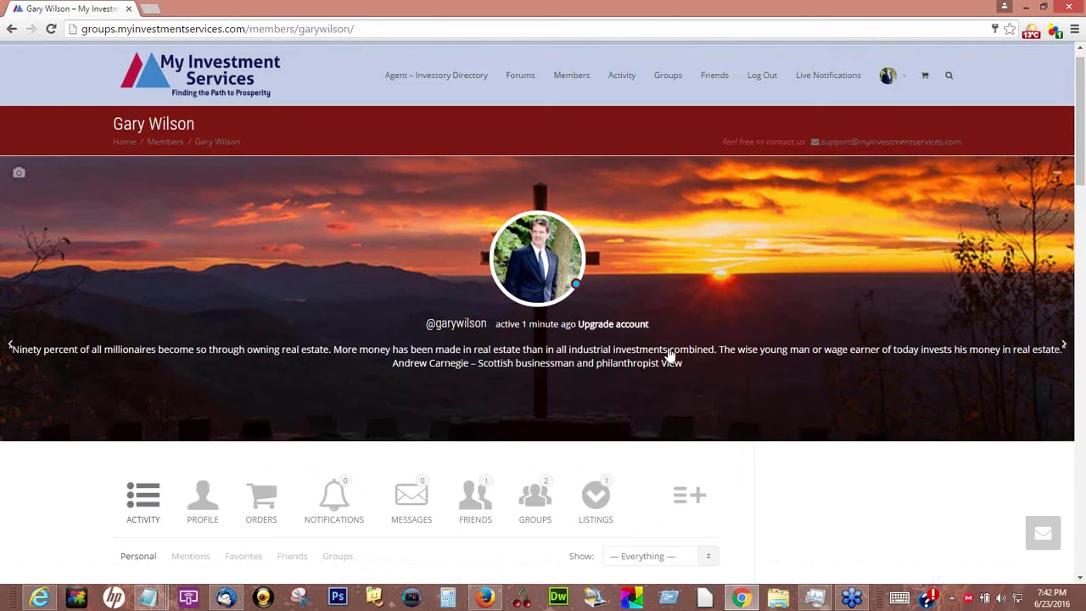
pyautogui.scroll(1, 671, 355)
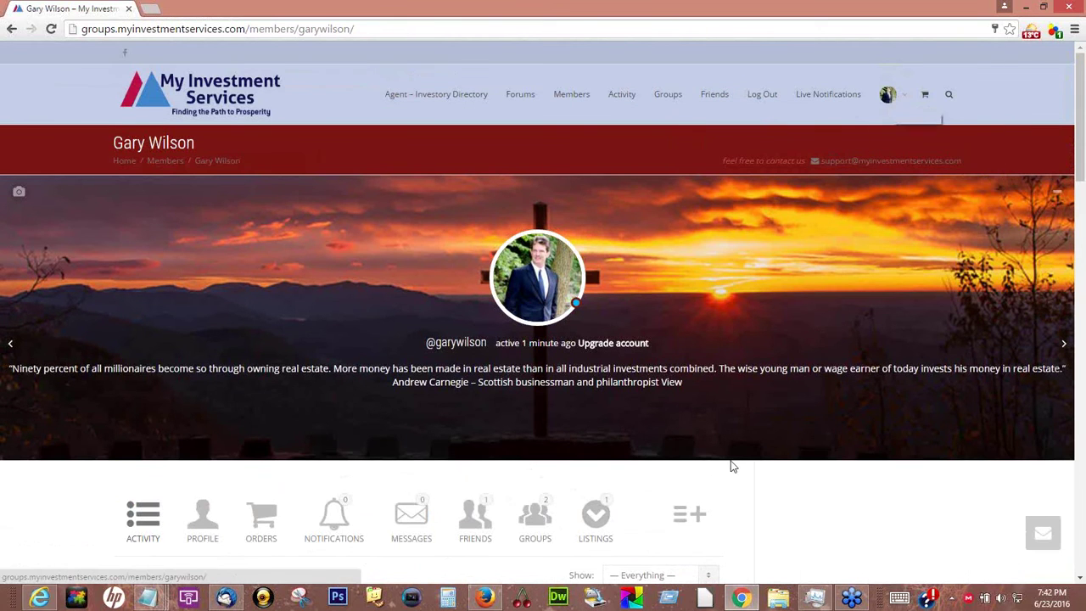
pyautogui.scroll(-2, 729, 463)
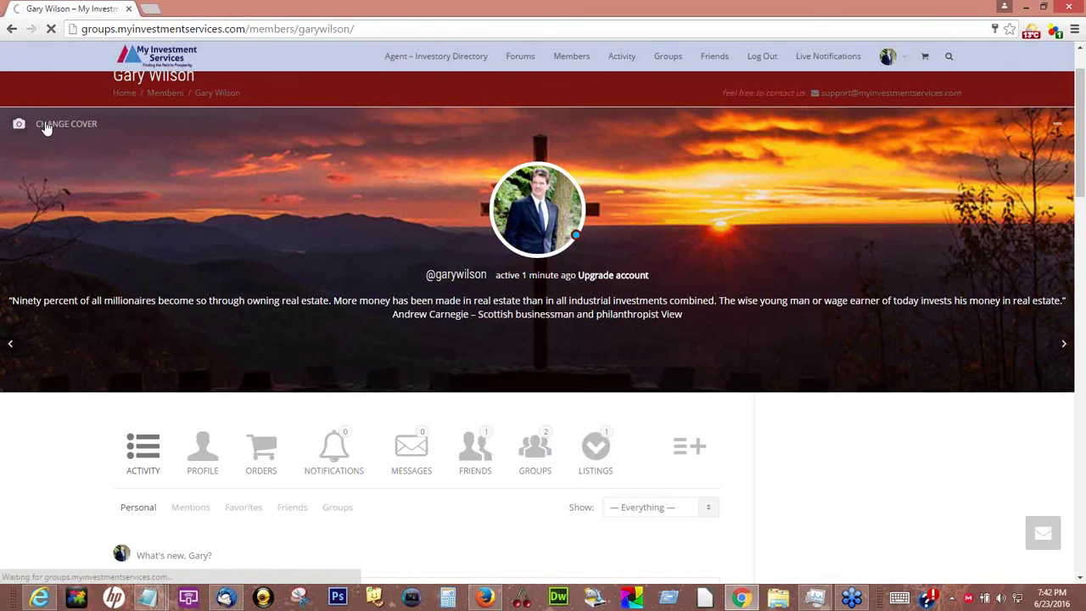
# Go to Change Cover Image from the profile banner and scroll to the file drop area
pyautogui.click(49, 125)
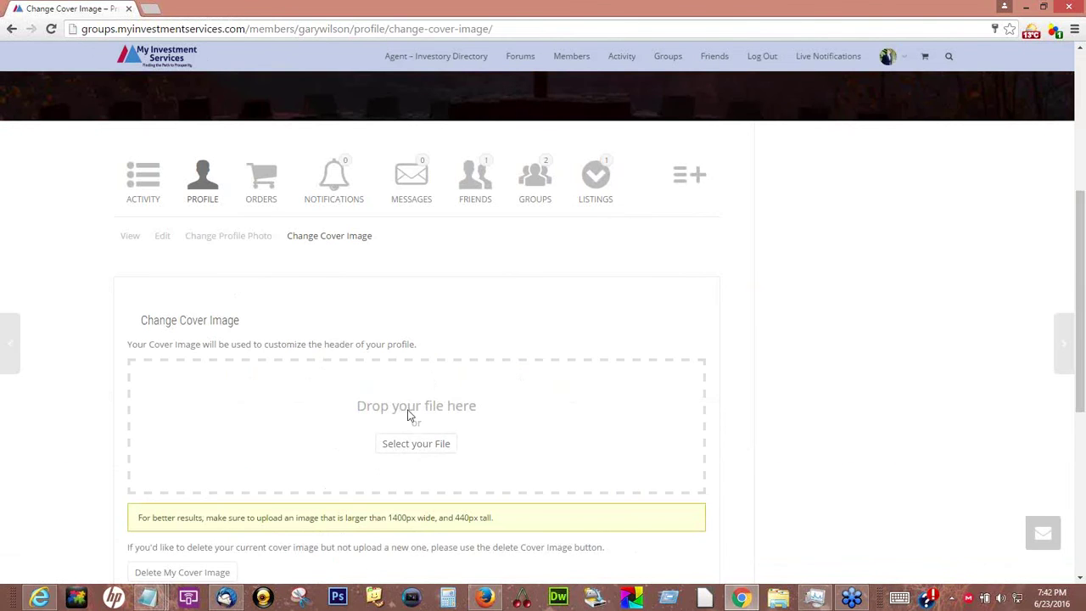
pyautogui.scroll(3, 480, 433)
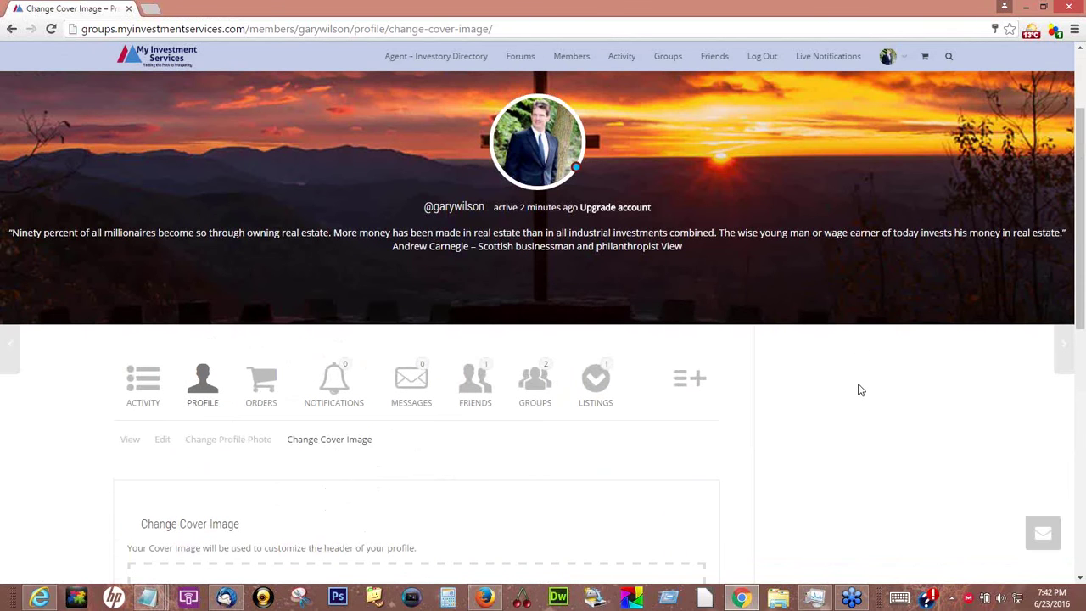
pyautogui.scroll(-3, 419, 424)
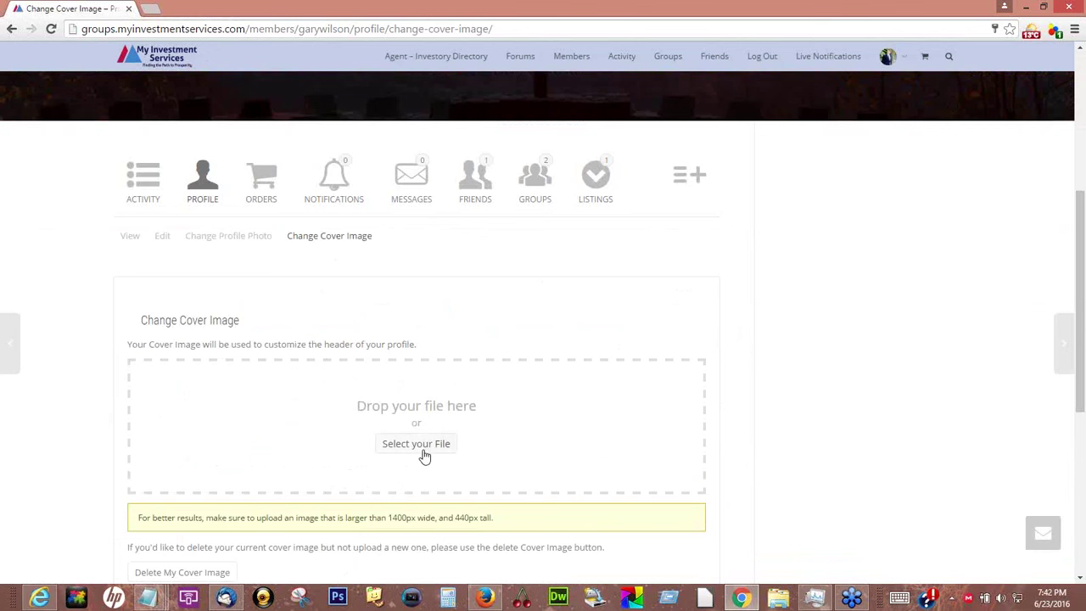
pyautogui.scroll(3, 424, 454)
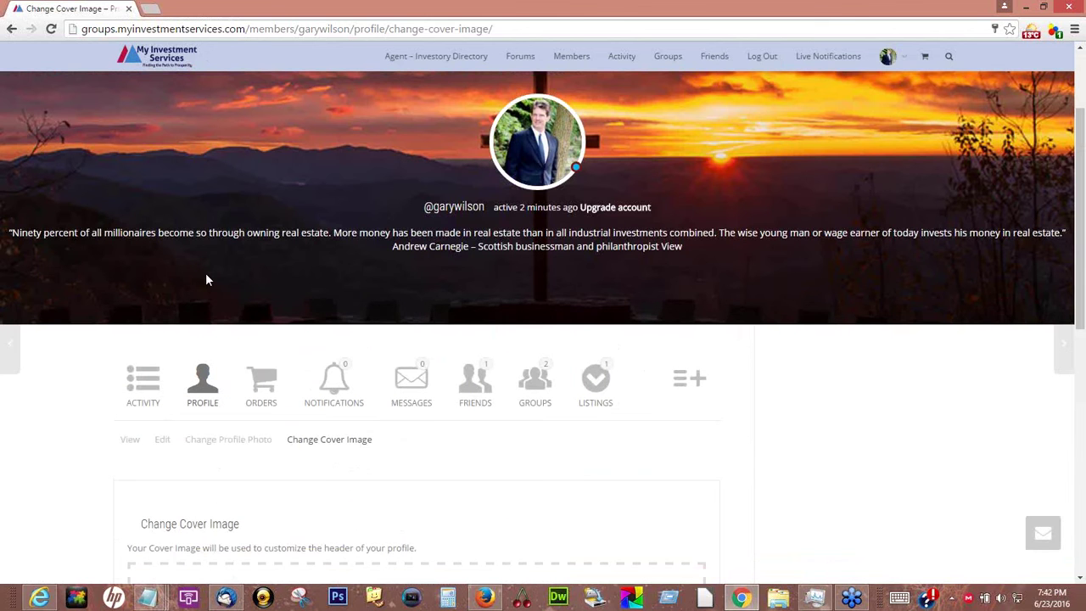
pyautogui.scroll(3, 205, 280)
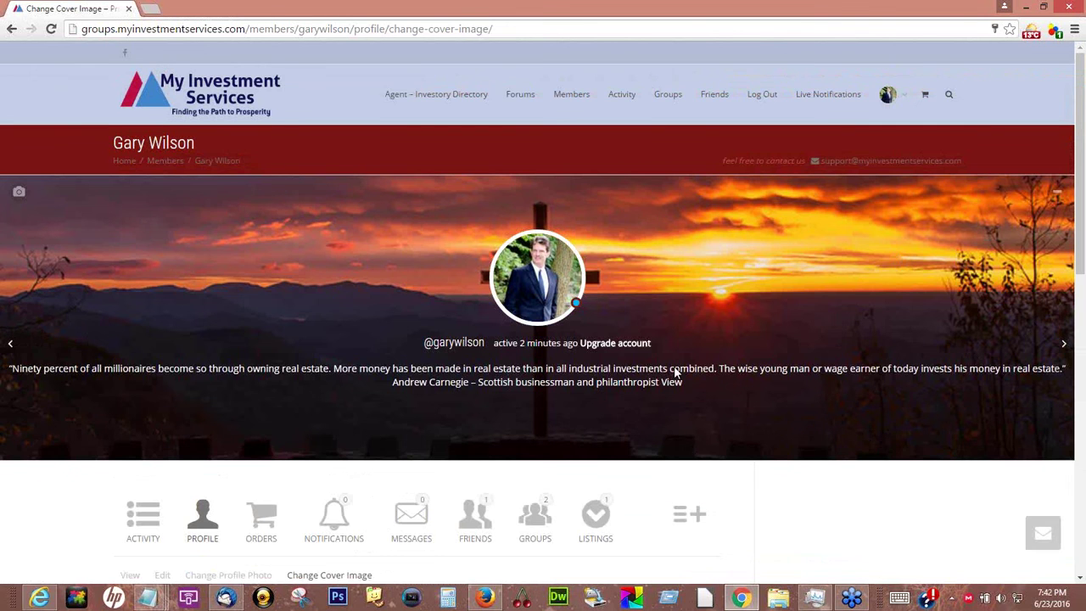
pyautogui.scroll(-3, 676, 373)
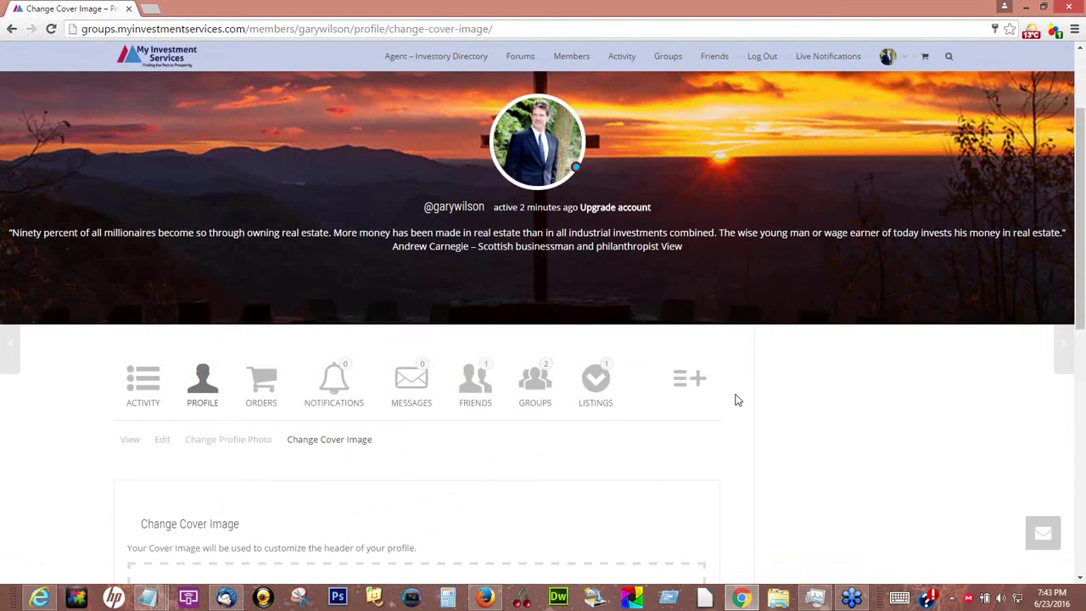
pyautogui.scroll(3, 737, 401)
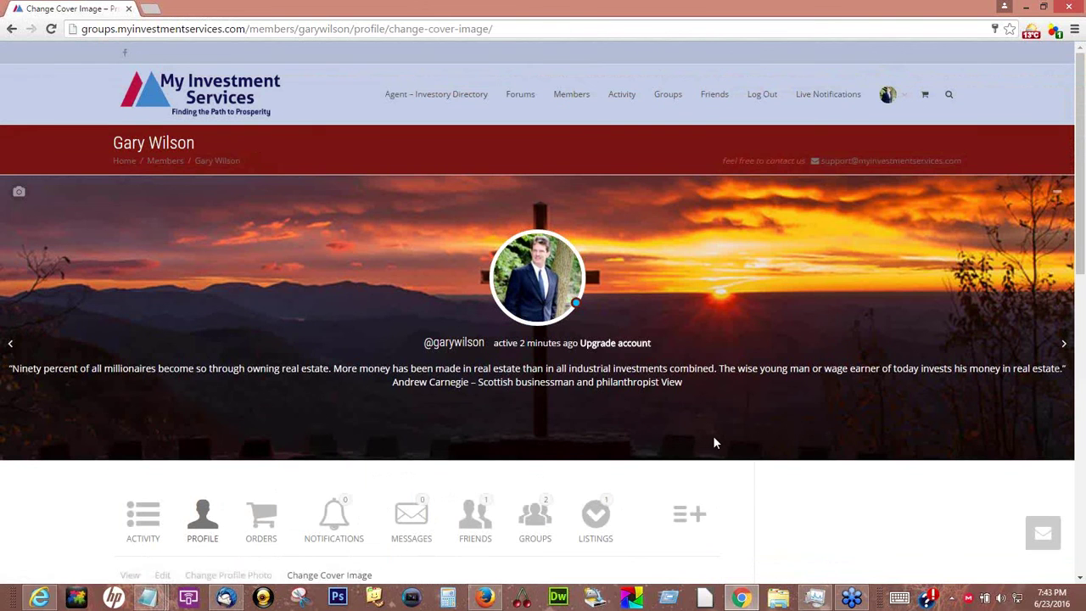
pyautogui.scroll(-1, 712, 442)
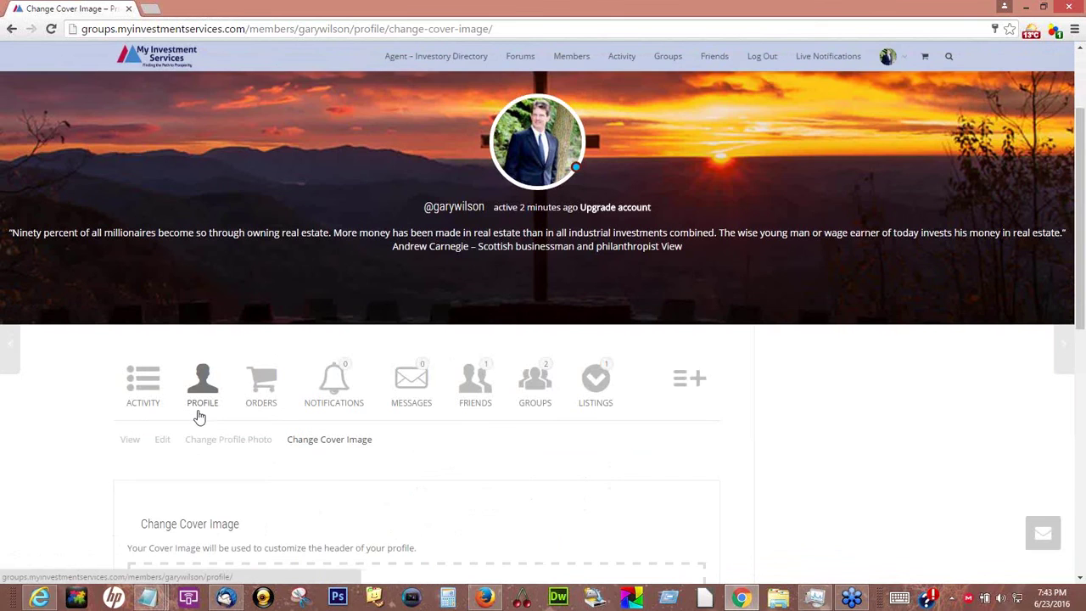
pyautogui.scroll(-2, 199, 416)
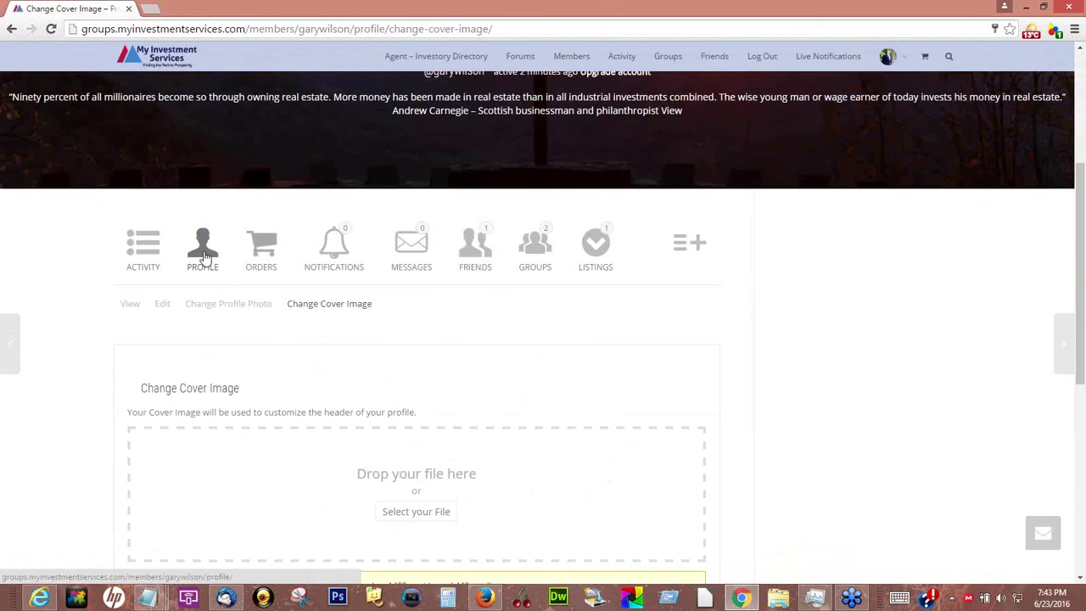
pyautogui.click(225, 308)
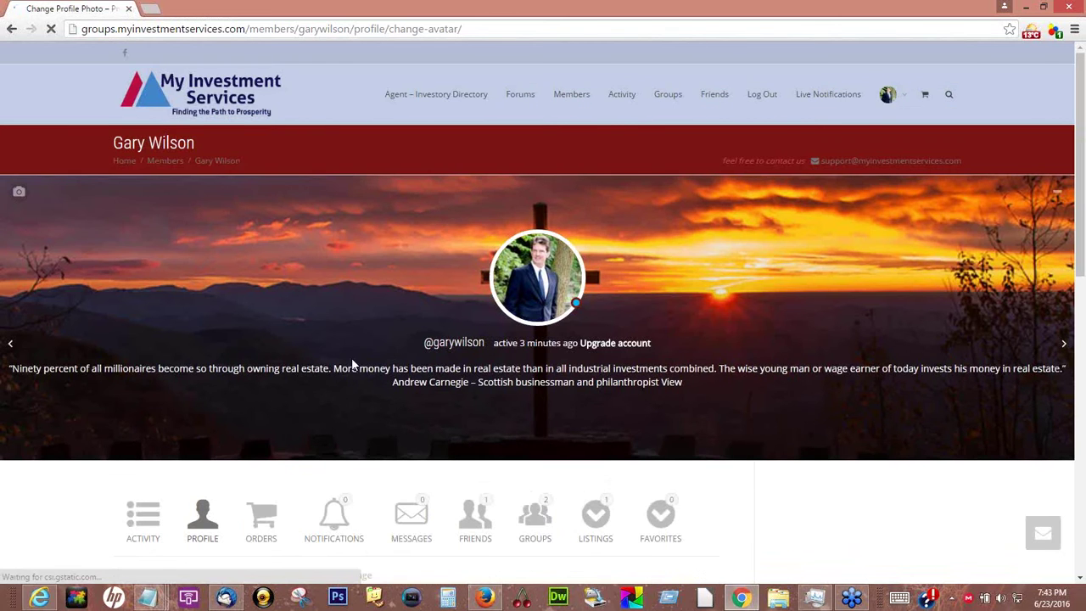
pyautogui.scroll(-2, 444, 487)
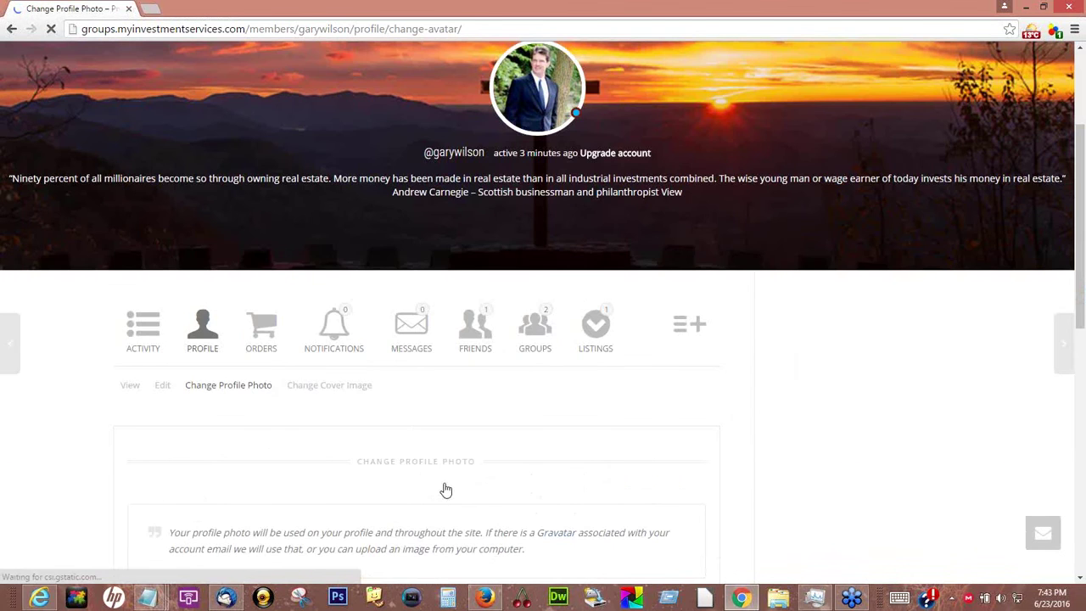
pyautogui.scroll(-6, 447, 487)
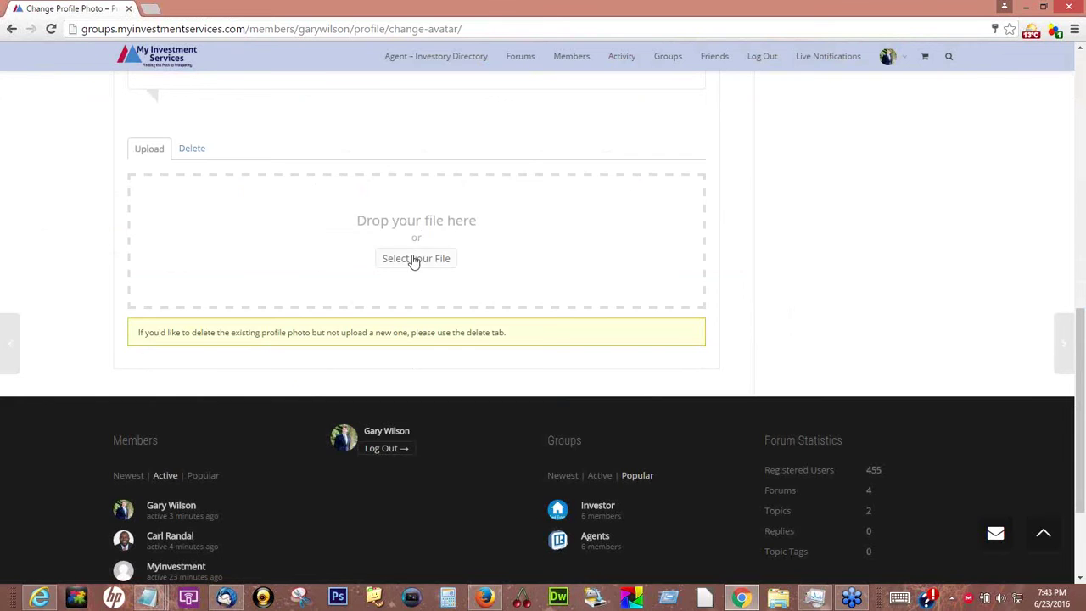
pyautogui.click(421, 266)
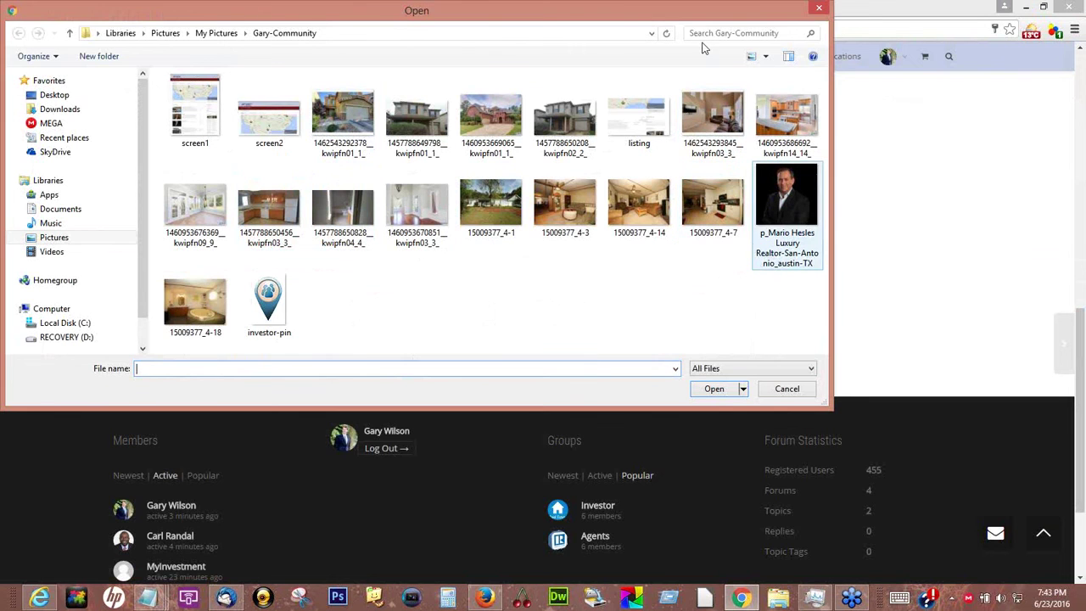
pyautogui.click(820, 9)
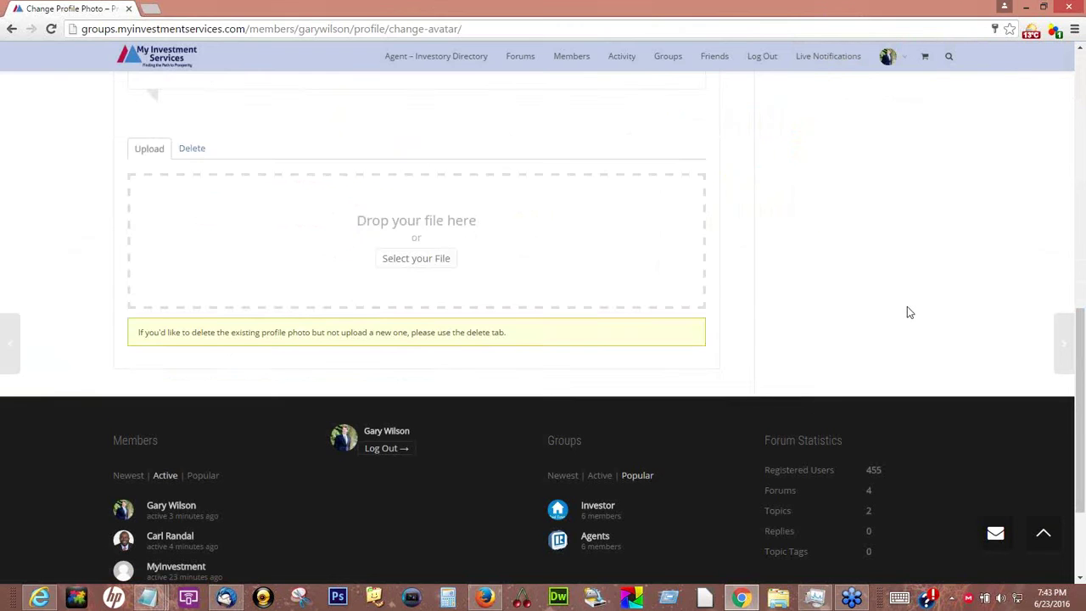
# Return to the top of the profile page and go to Members in the top navigation
pyautogui.scroll(3, 907, 306)
pyautogui.scroll(3, 907, 315)
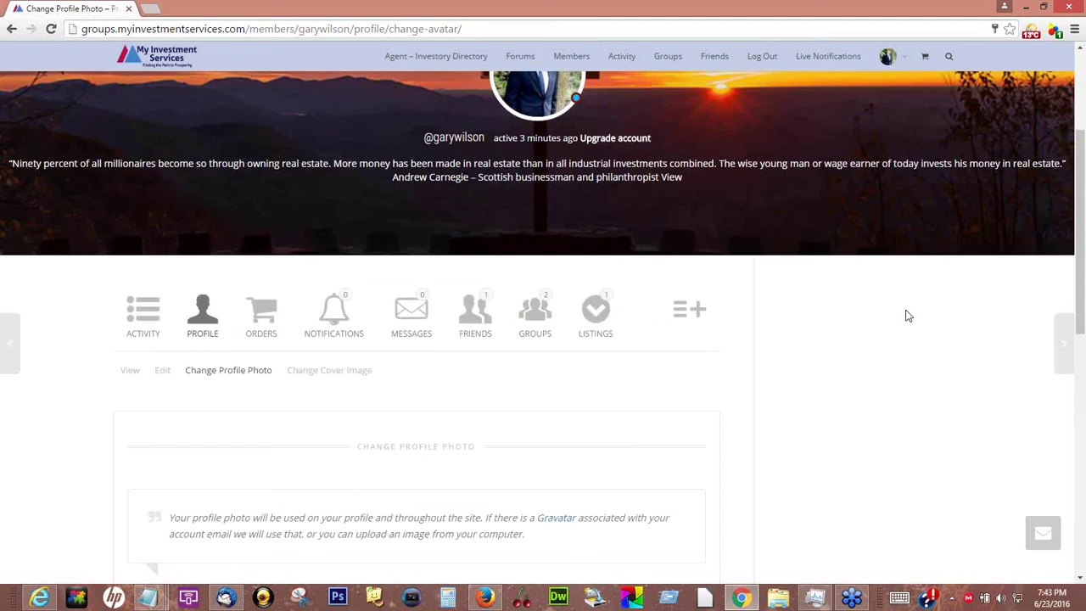
pyautogui.scroll(2, 907, 315)
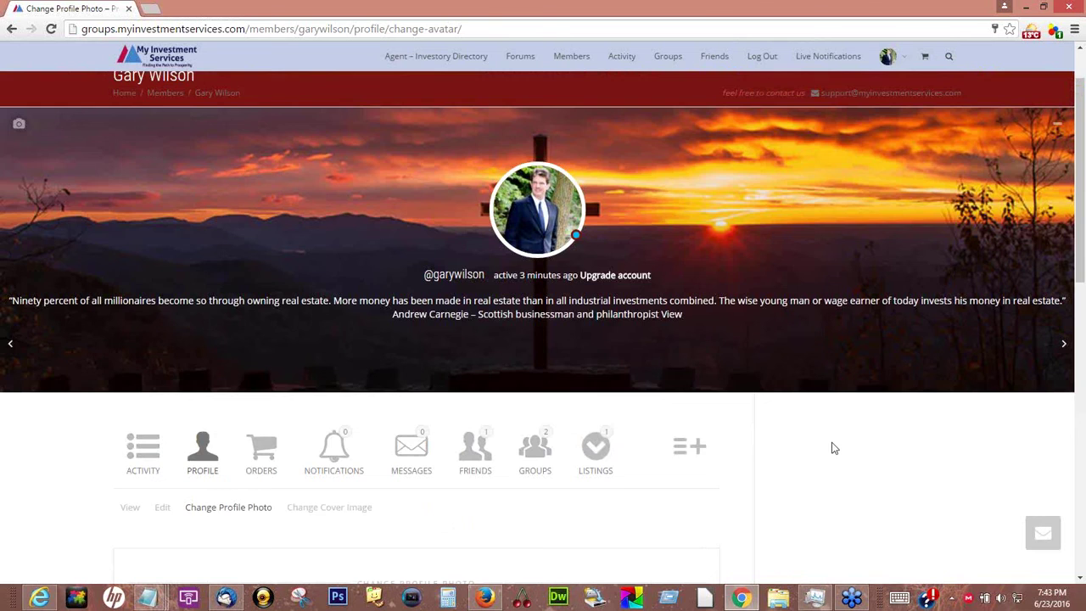
pyautogui.scroll(-2, 834, 448)
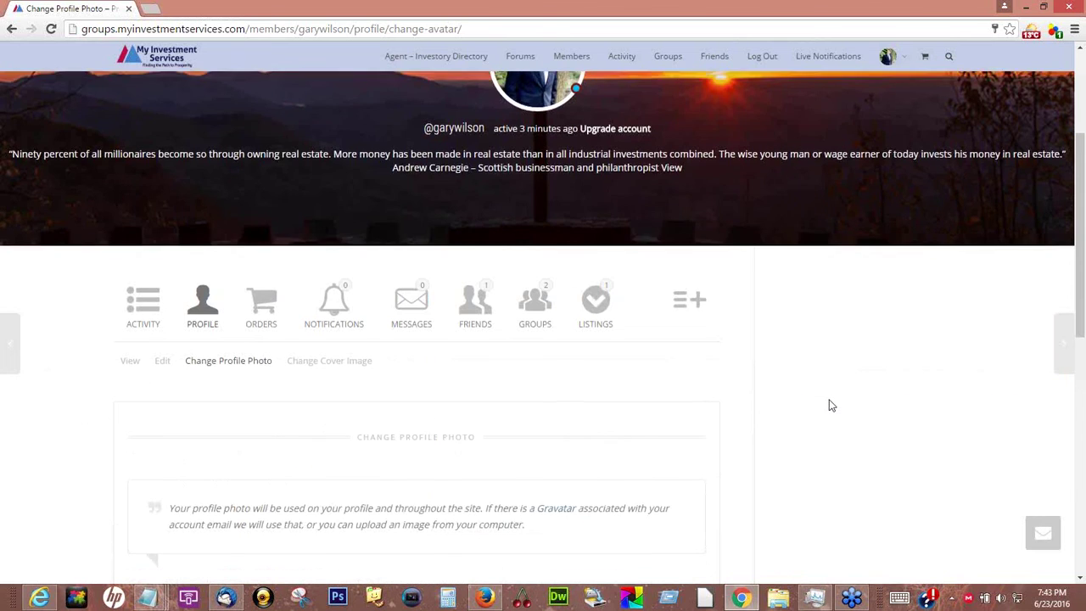
pyautogui.scroll(2, 831, 406)
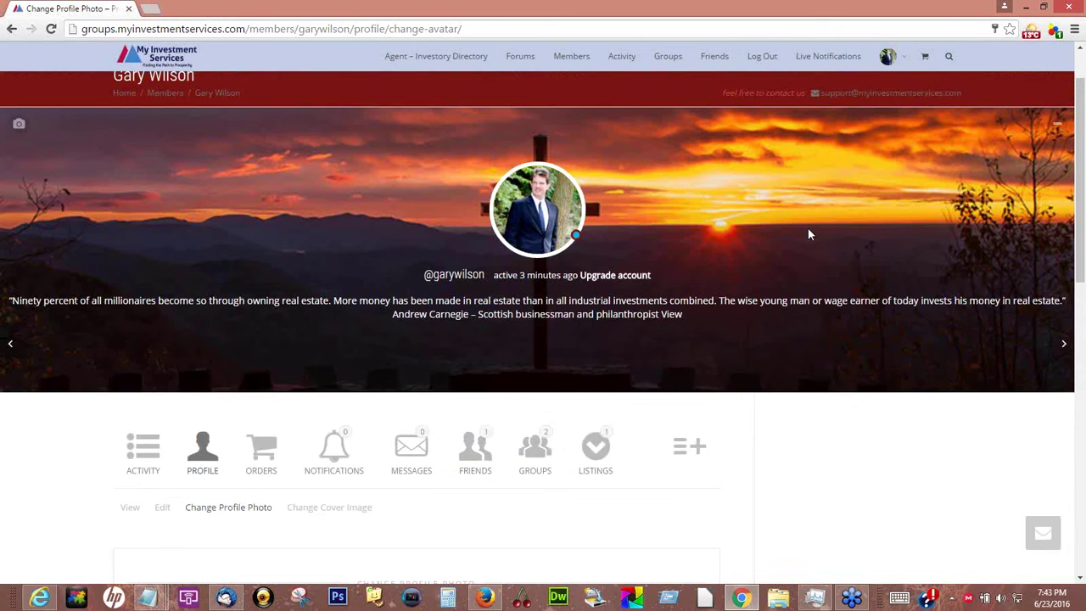
pyautogui.scroll(2, 807, 227)
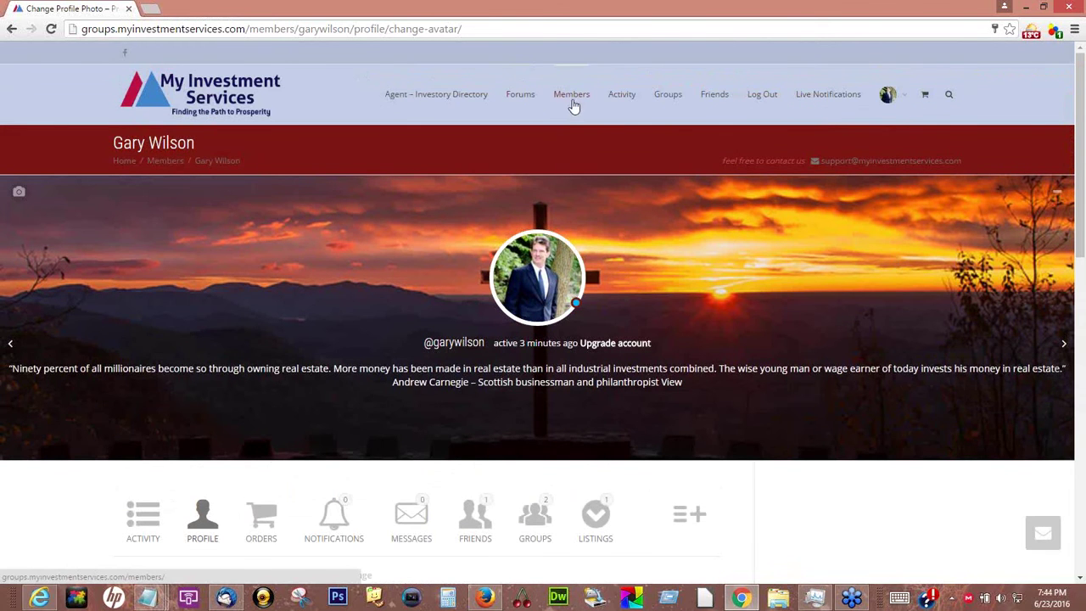
pyautogui.click(572, 95)
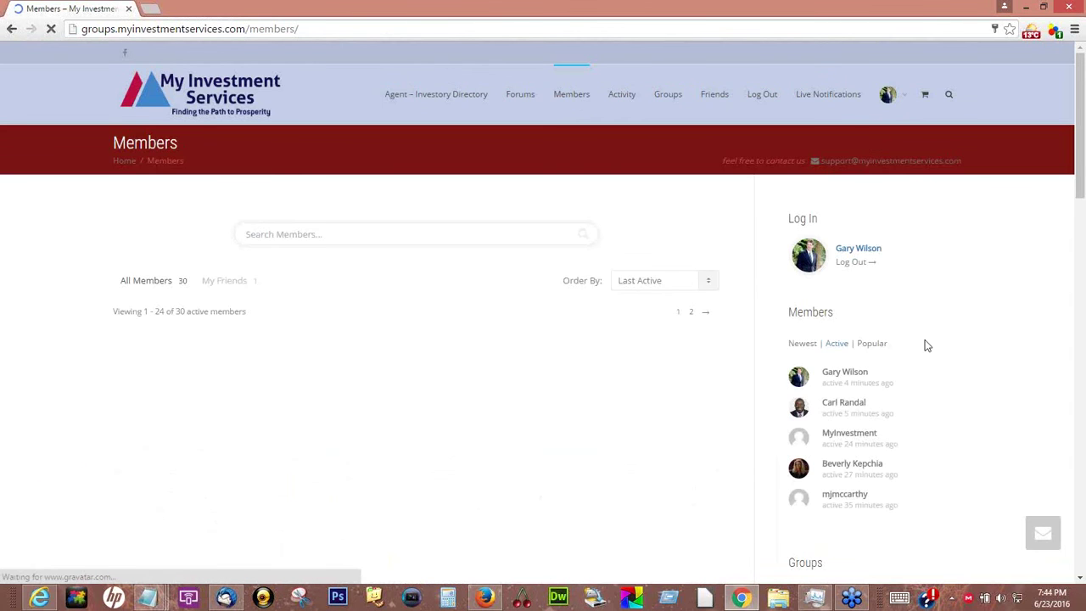
# Scroll through the Members list, then bring the Our Community Map browser window forward
pyautogui.scroll(-2, 928, 346)
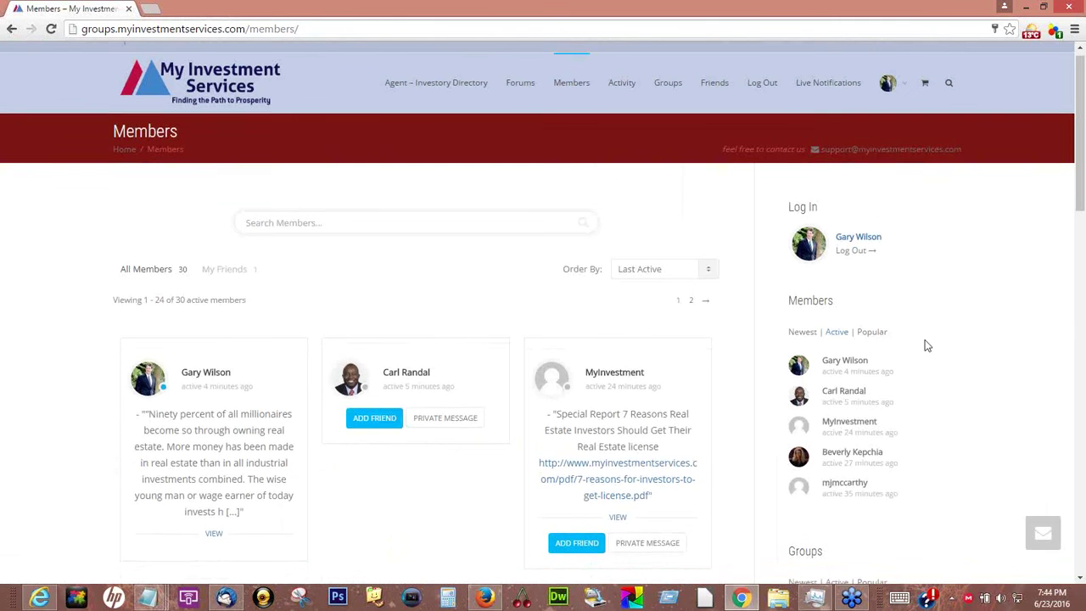
pyautogui.scroll(-2, 1014, 312)
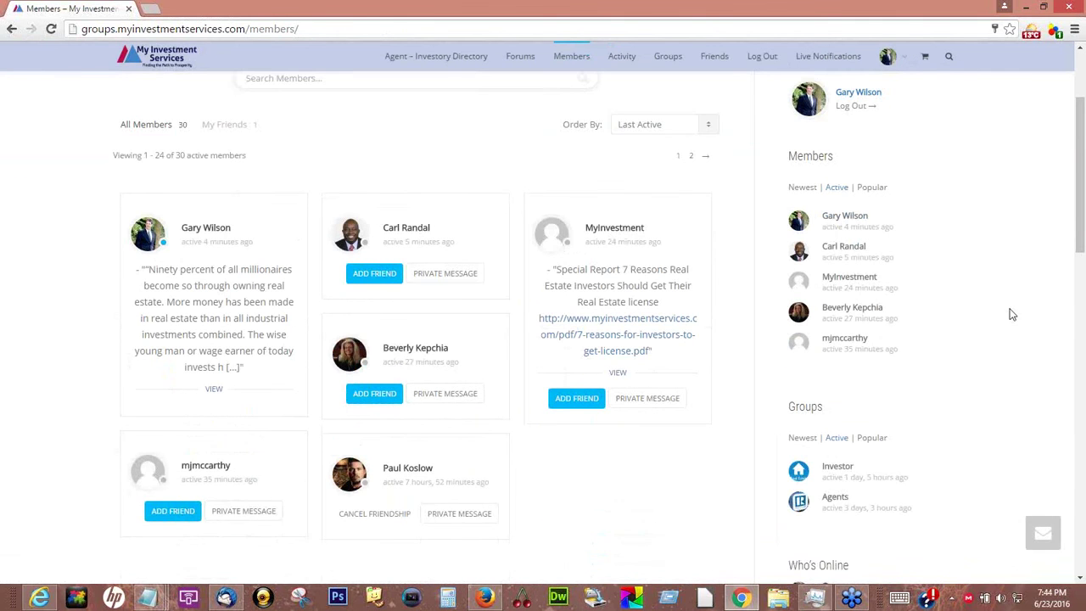
pyautogui.scroll(-2, 220, 365)
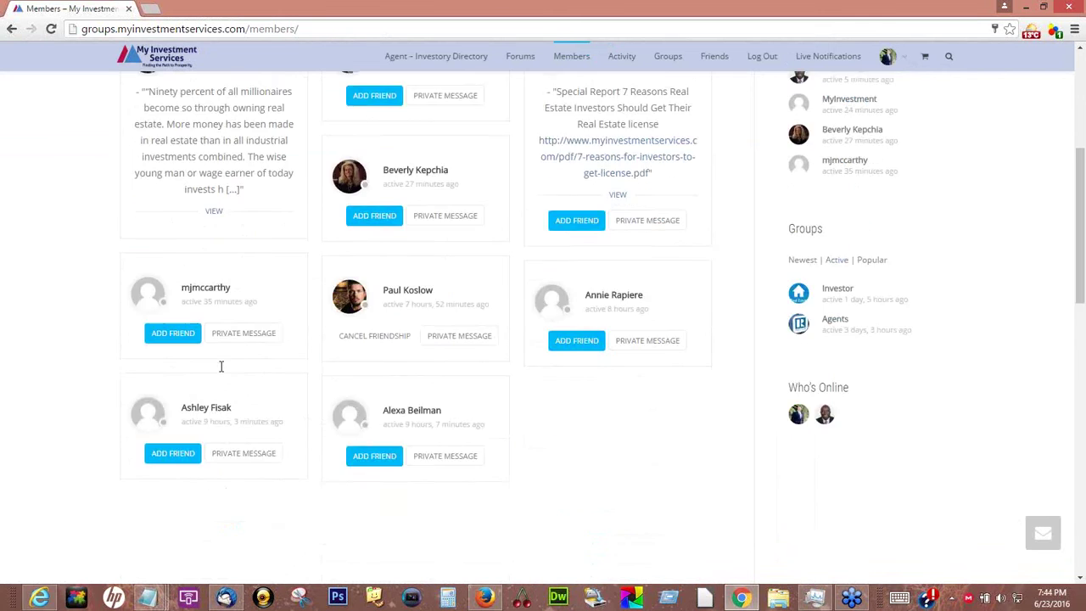
pyautogui.scroll(3, 221, 366)
pyautogui.scroll(3, 111, 281)
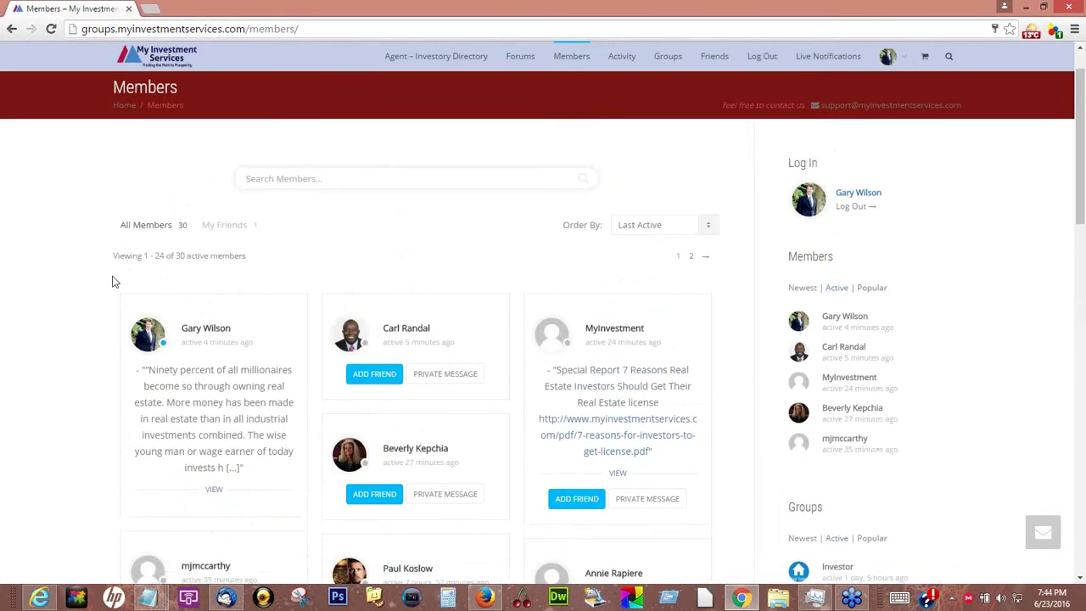
pyautogui.scroll(-2, 61, 386)
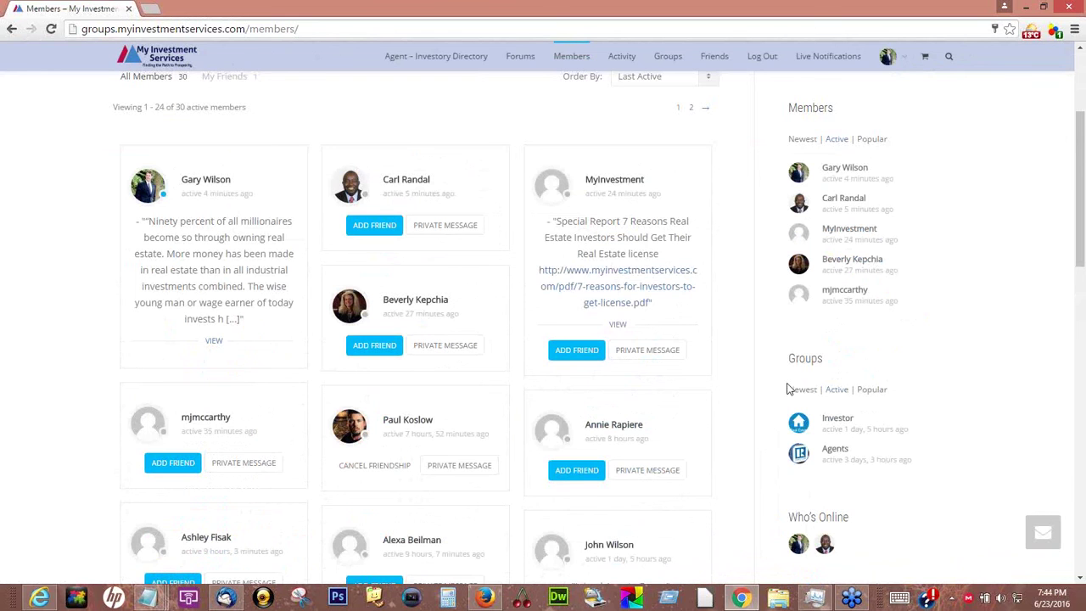
pyautogui.scroll(2, 981, 381)
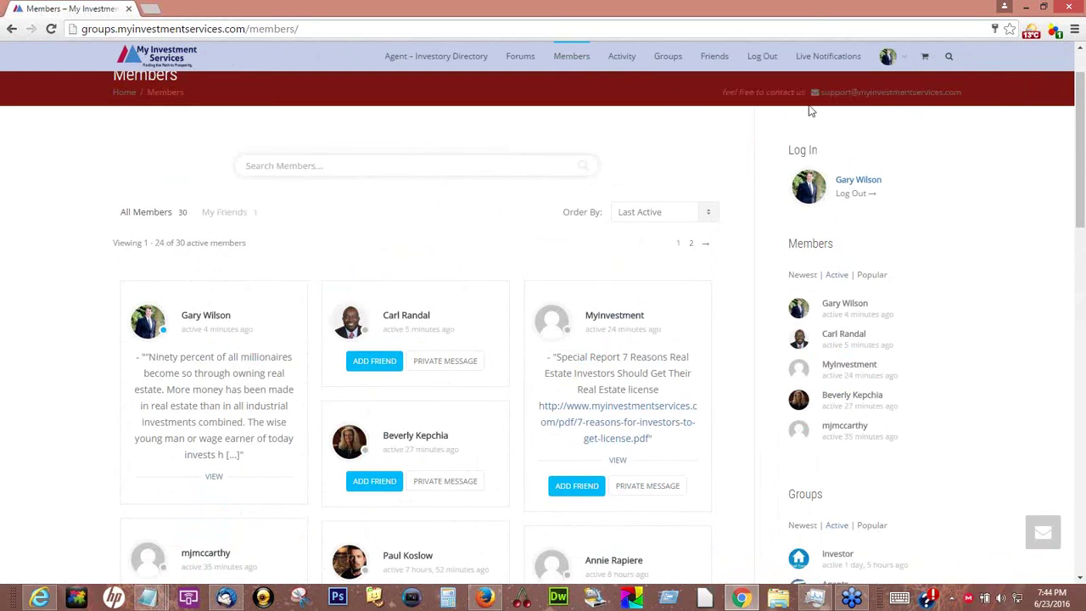
pyautogui.moveTo(895, 61)
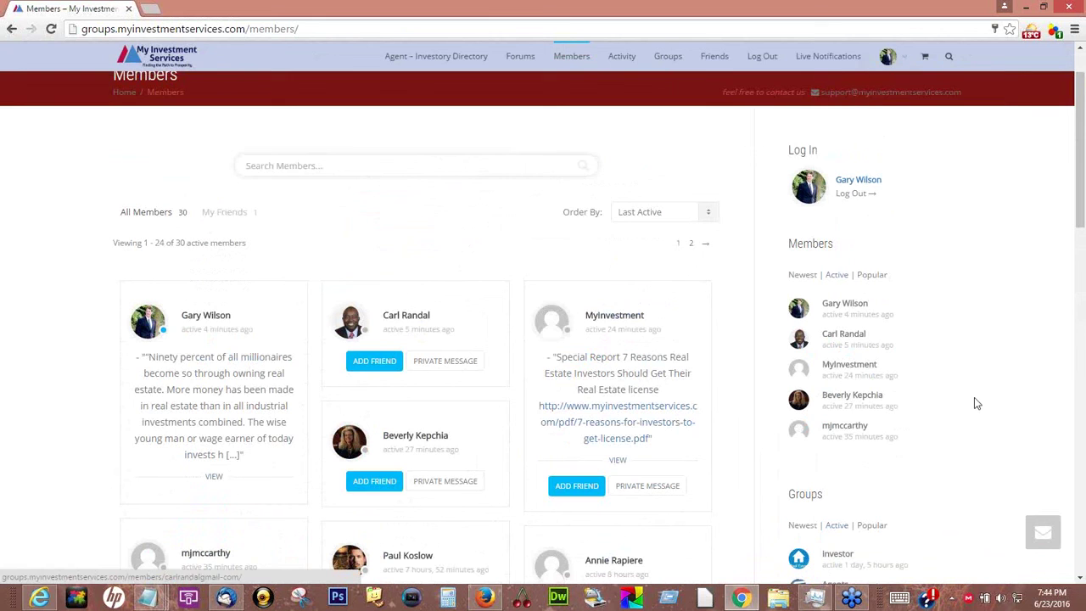
pyautogui.scroll(-2, 975, 405)
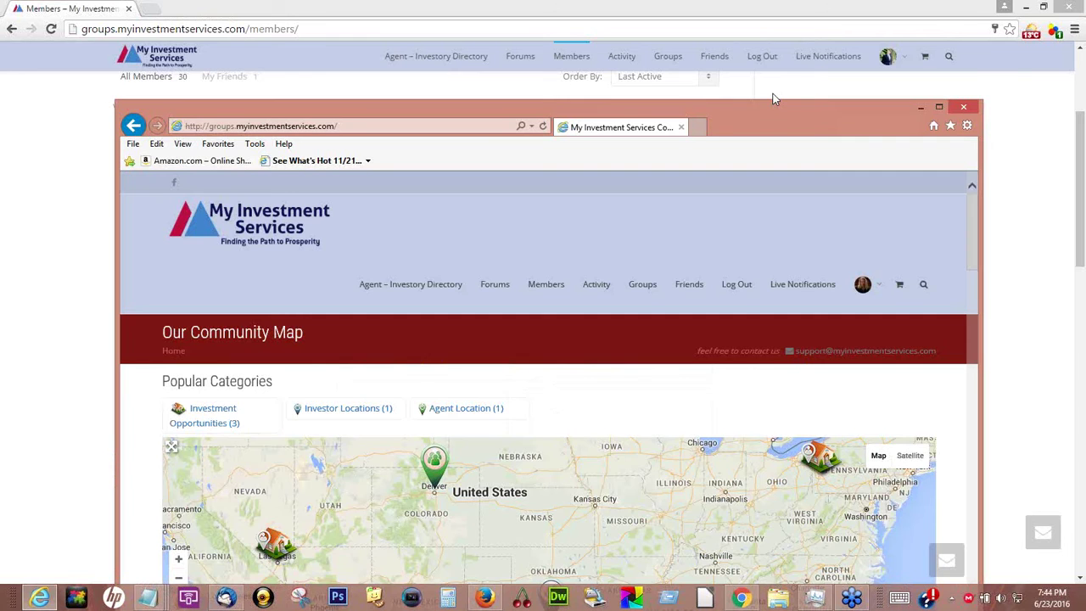
# Raise the second window, view the member's own profile there, then return to the Members directory
pyautogui.moveTo(772, 102); pyautogui.dragTo(770, 41)
pyautogui.click(816, 199)
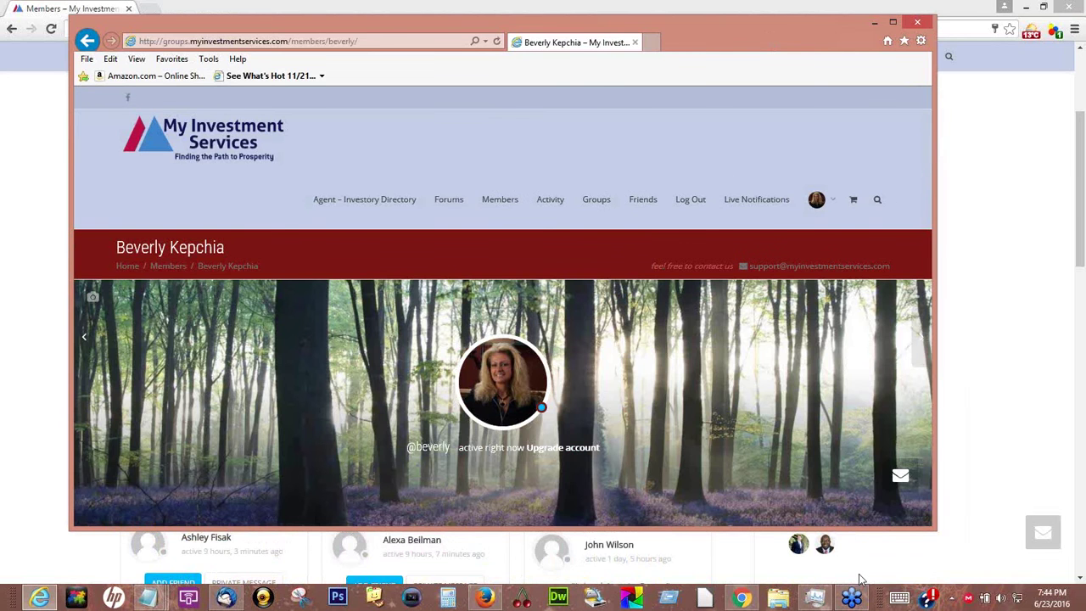
pyautogui.scroll(-2, 859, 579)
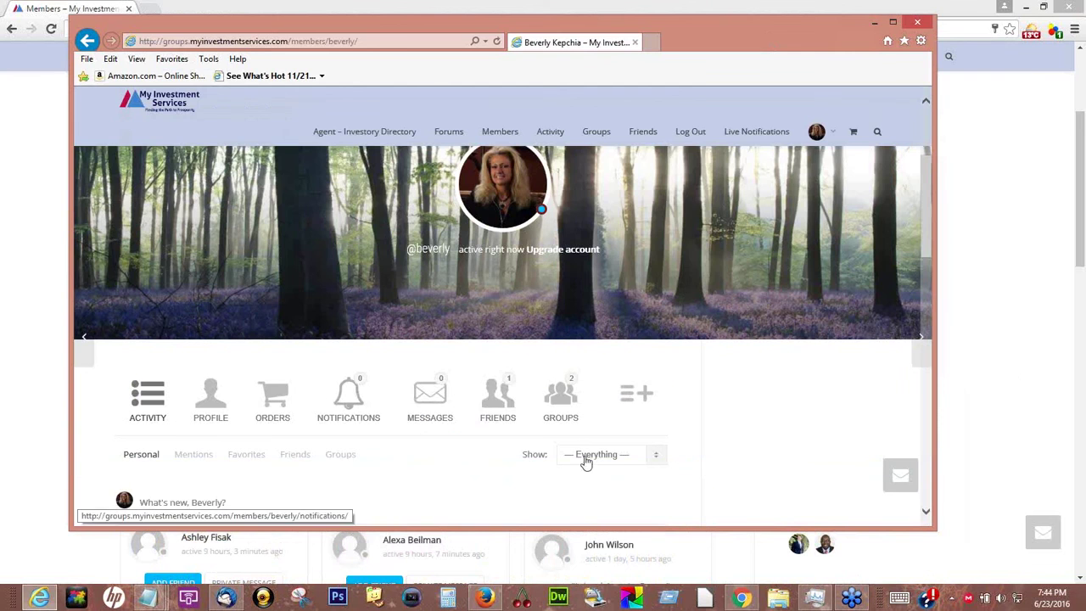
pyautogui.click(964, 171)
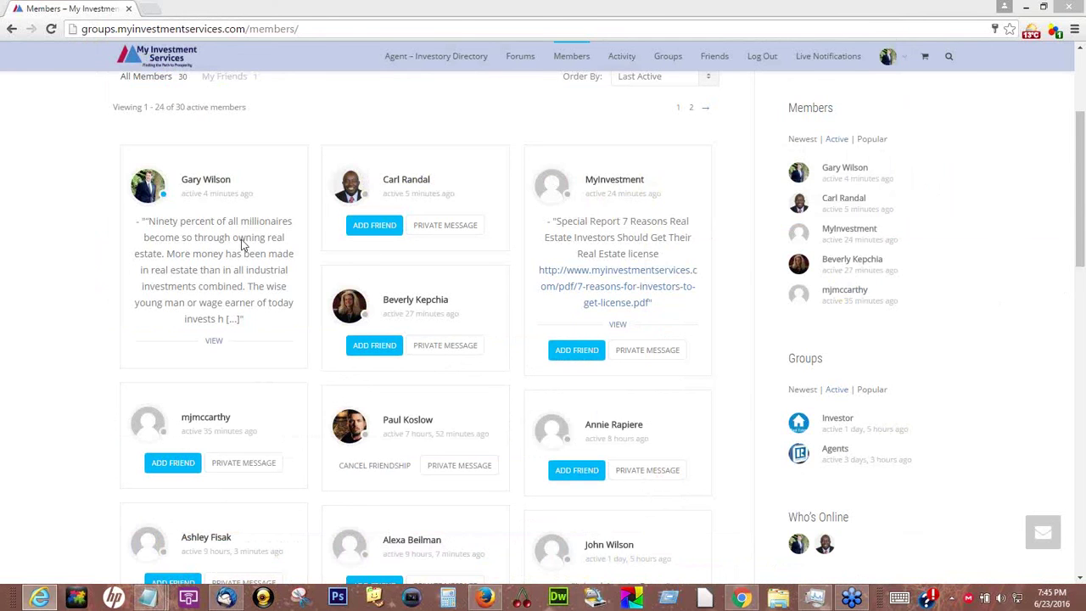
# Send the other member a friend request from their directory card, then switch to their browser
pyautogui.click(373, 233)
pyautogui.scroll(3, 958, 391)
pyautogui.click(296, 165)
pyautogui.click(952, 371)
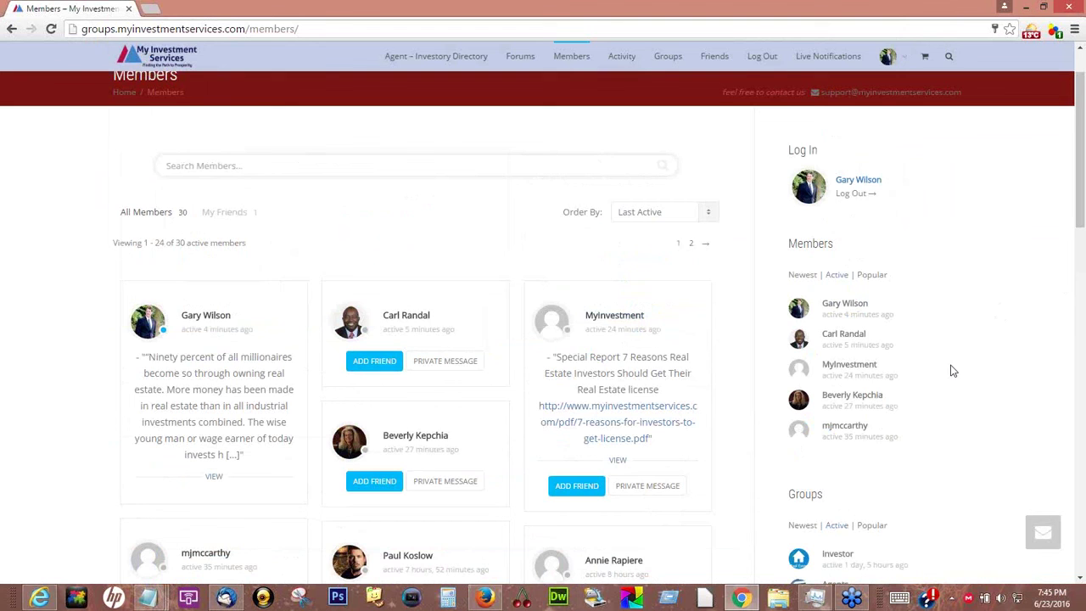
pyautogui.scroll(-3, 952, 371)
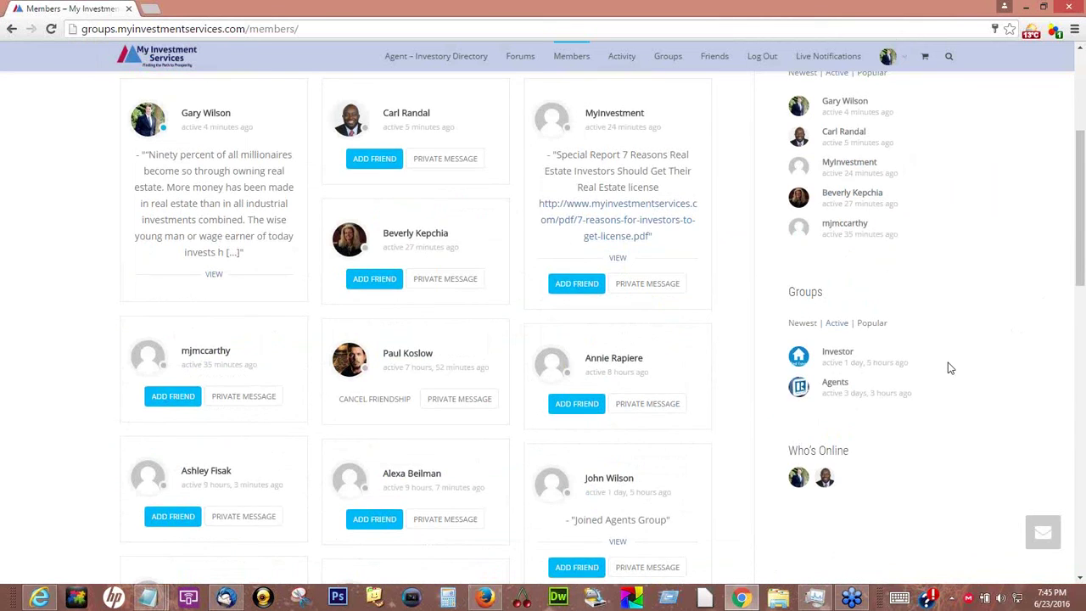
pyautogui.scroll(2, 949, 369)
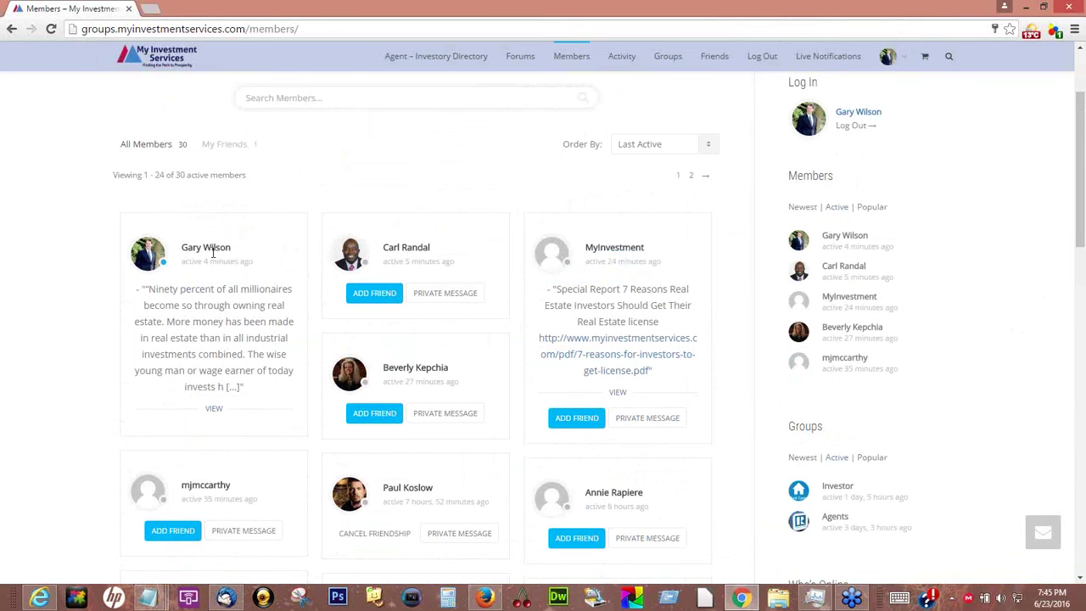
pyautogui.click(376, 413)
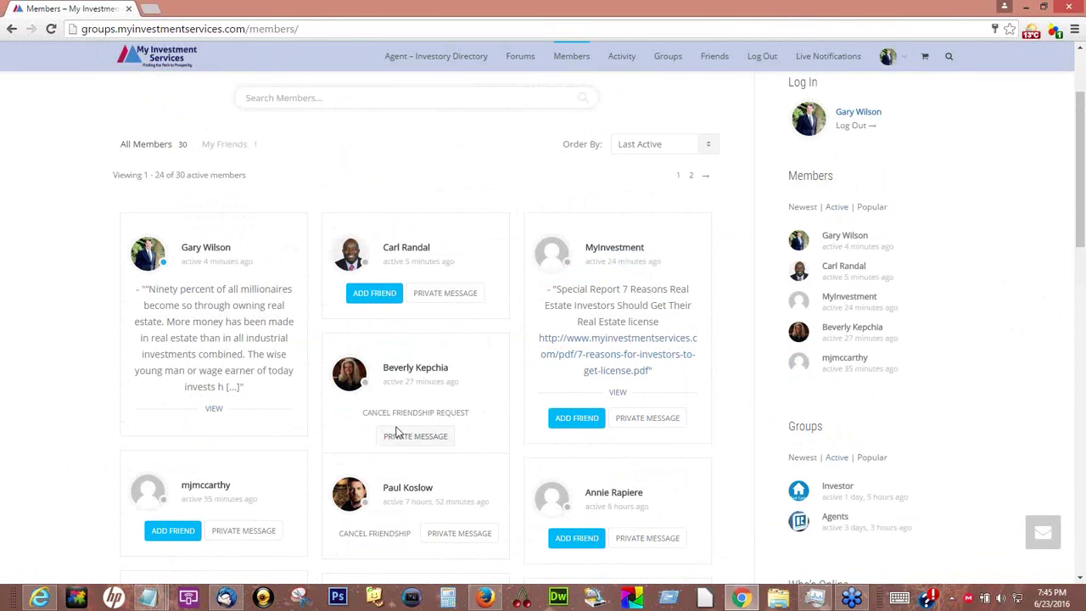
pyautogui.click(39, 598)
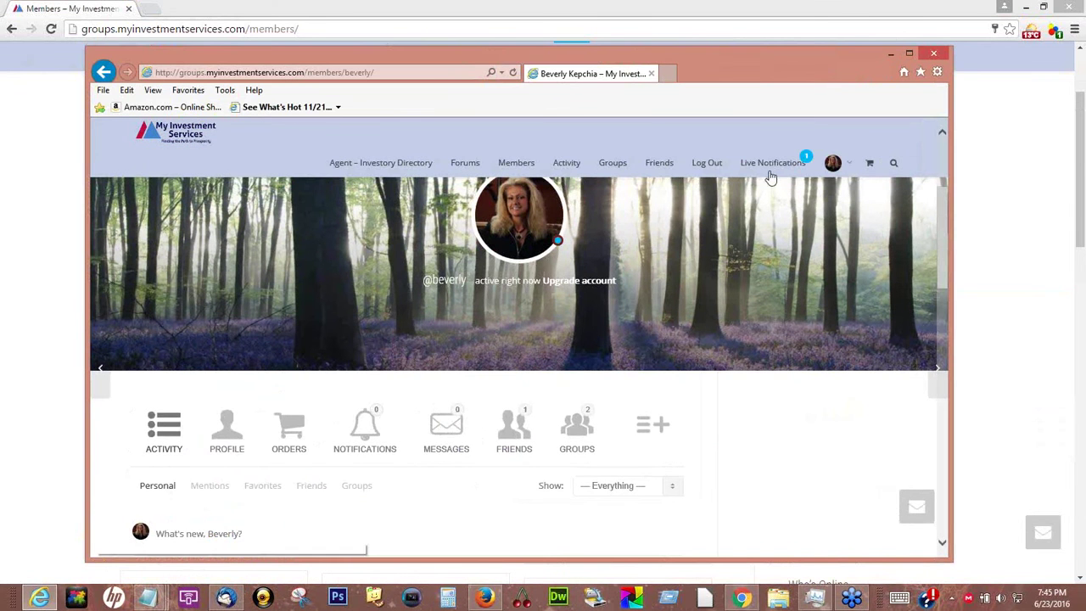
# Open the pending friendship request from the notifications list, then go back to the member's profile
pyautogui.moveTo(774, 168)
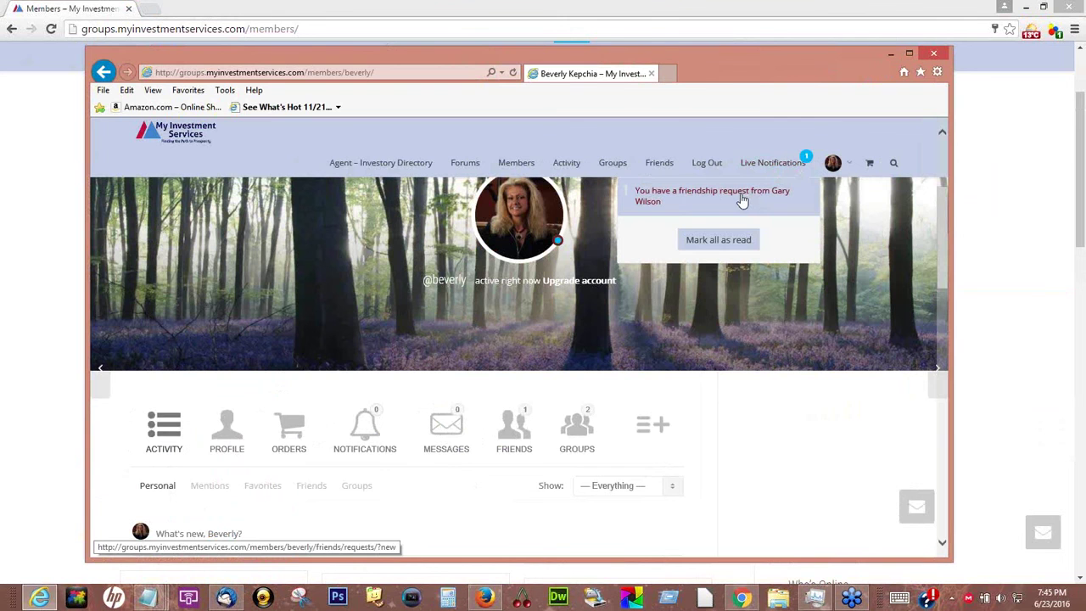
pyautogui.click(807, 160)
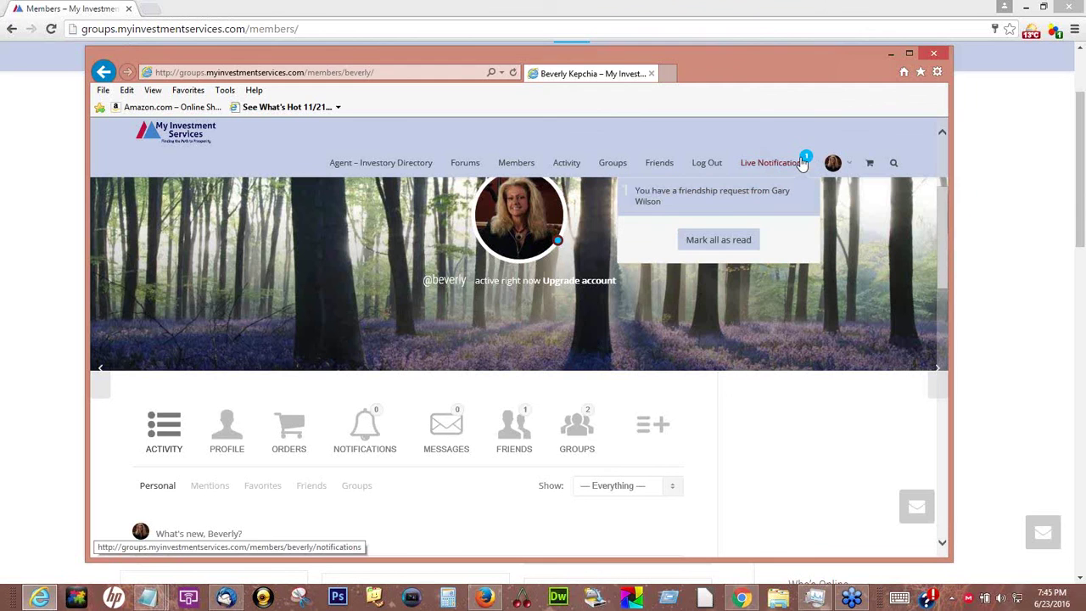
pyautogui.click(726, 194)
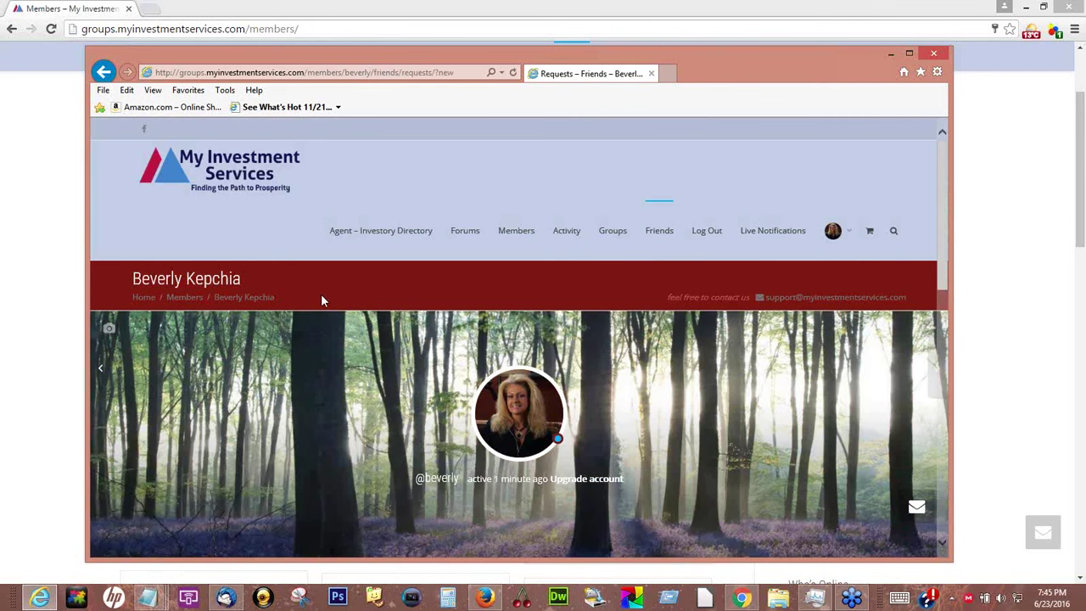
pyautogui.scroll(-3, 322, 301)
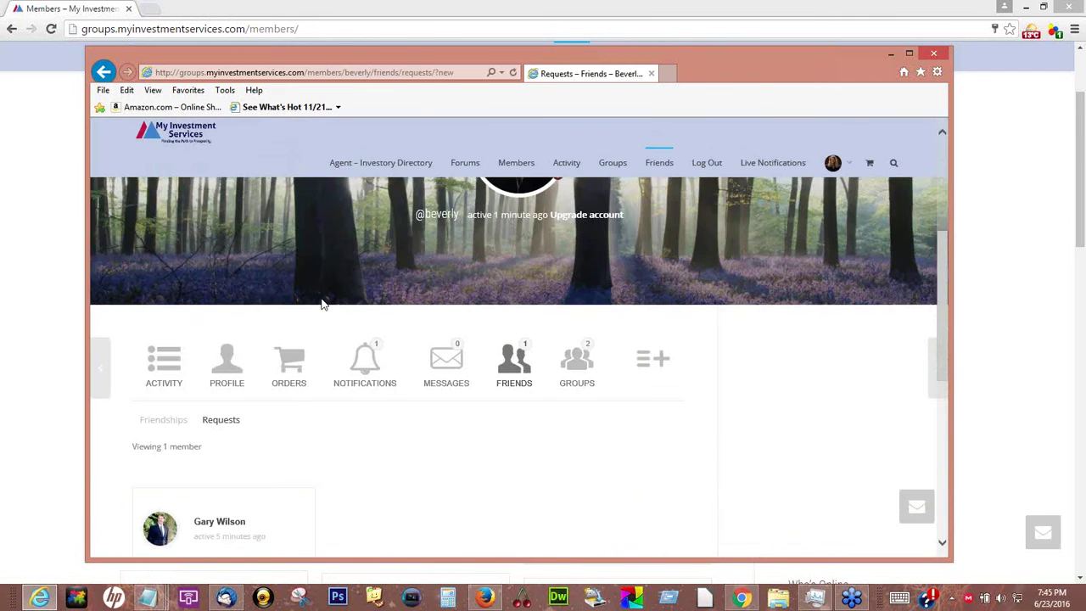
pyautogui.click(103, 72)
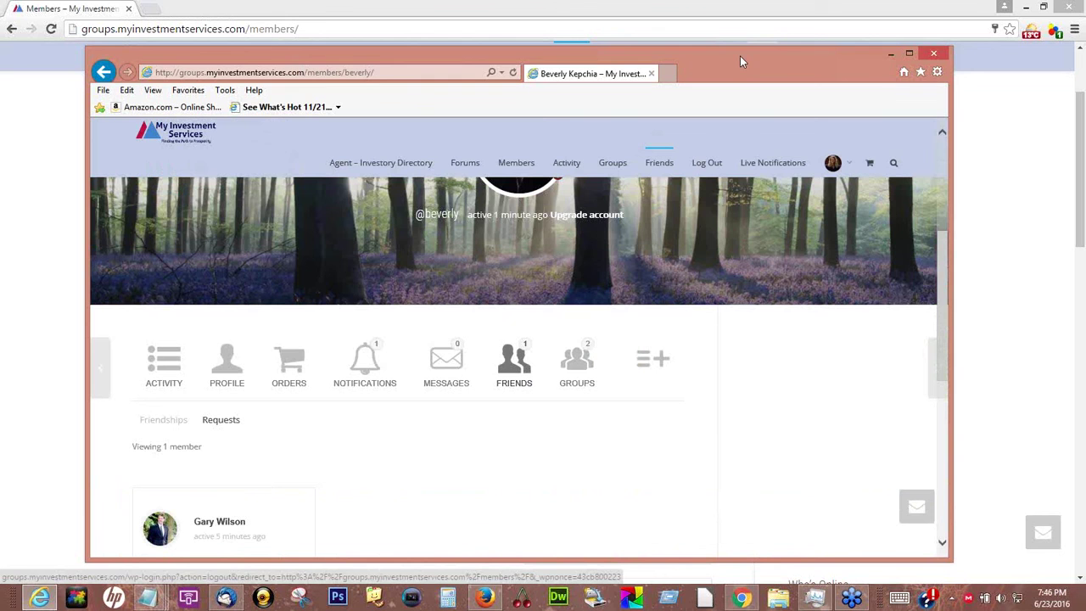
# Reposition the second window and open the member's Notifications page from the avatar menu
pyautogui.moveTo(727, 86); pyautogui.dragTo(735, 2)
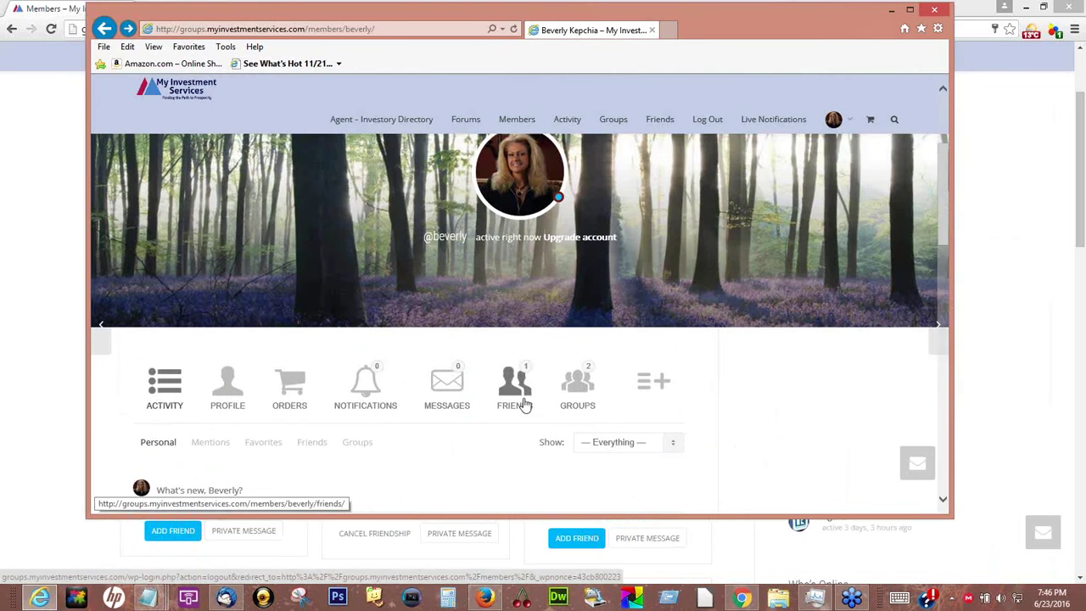
pyautogui.scroll(-1, 532, 405)
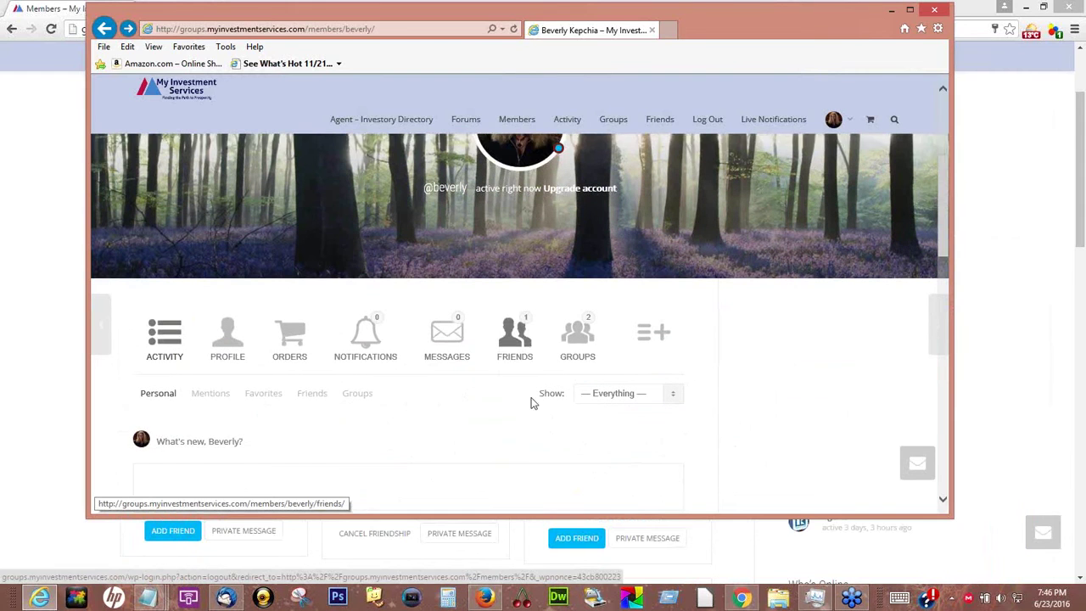
pyautogui.scroll(-1, 737, 363)
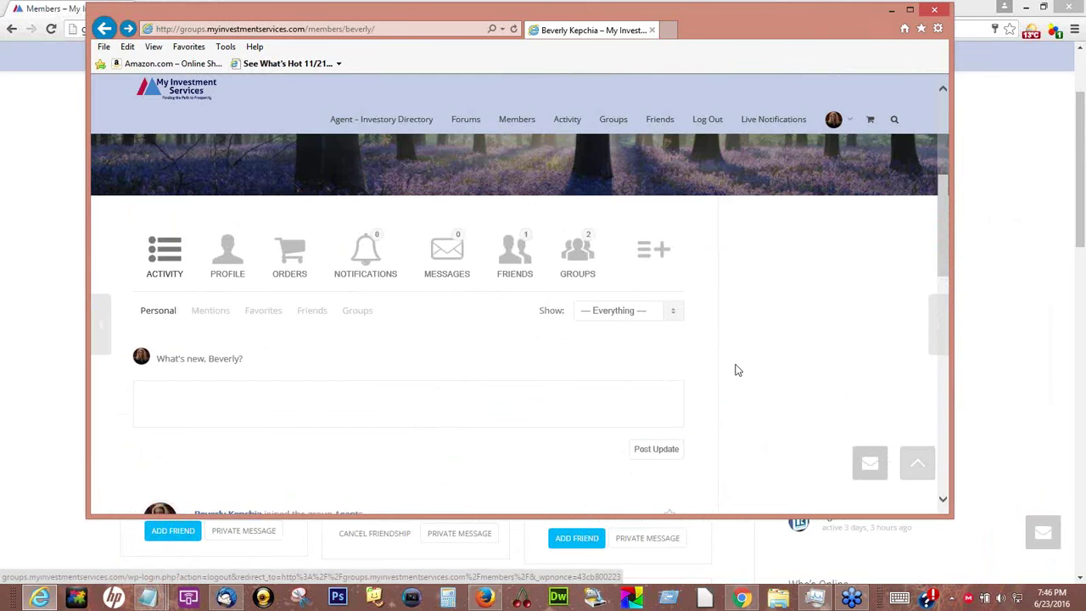
pyautogui.scroll(4, 737, 370)
pyautogui.moveTo(834, 120)
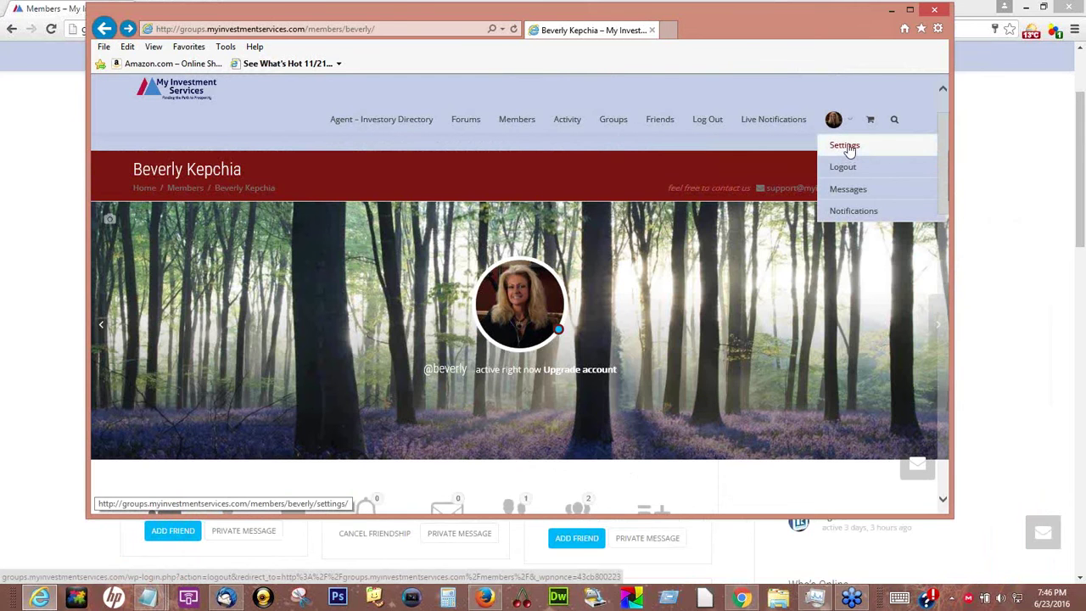
pyautogui.click(847, 212)
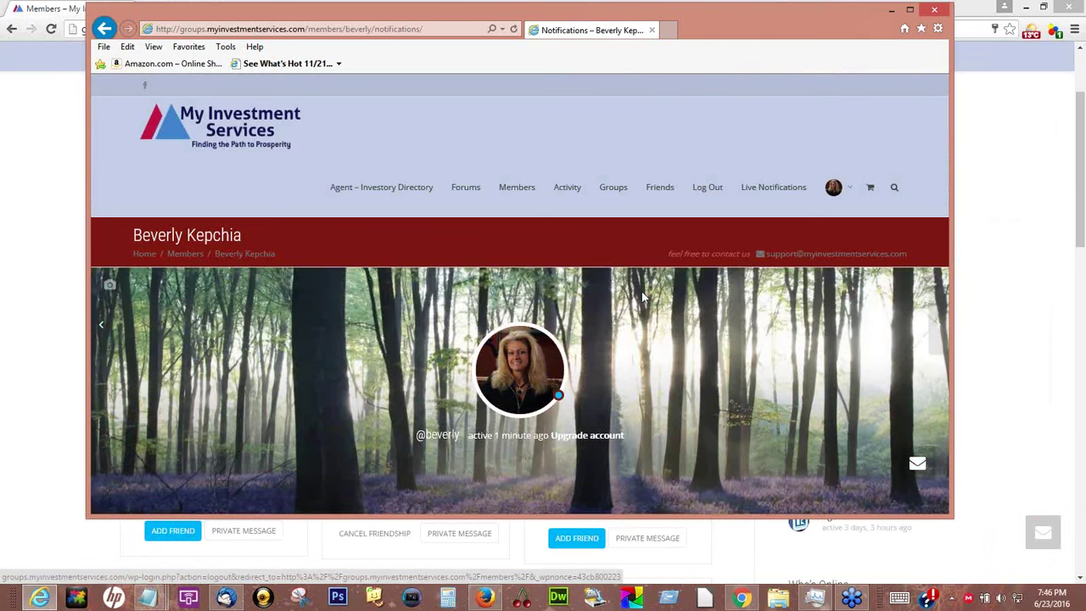
pyautogui.scroll(-2, 641, 297)
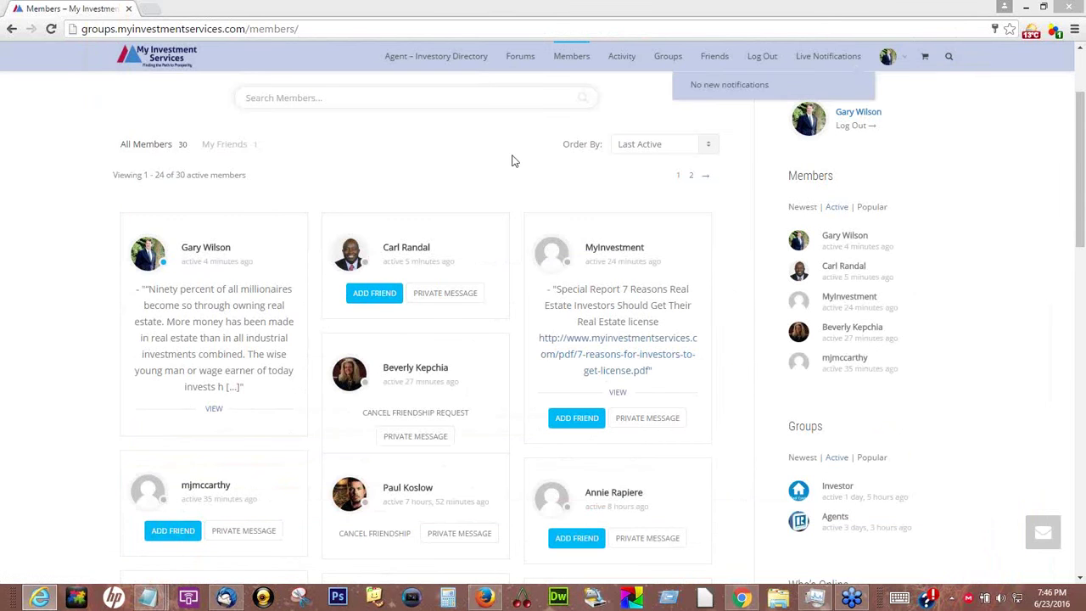
pyautogui.click(997, 221)
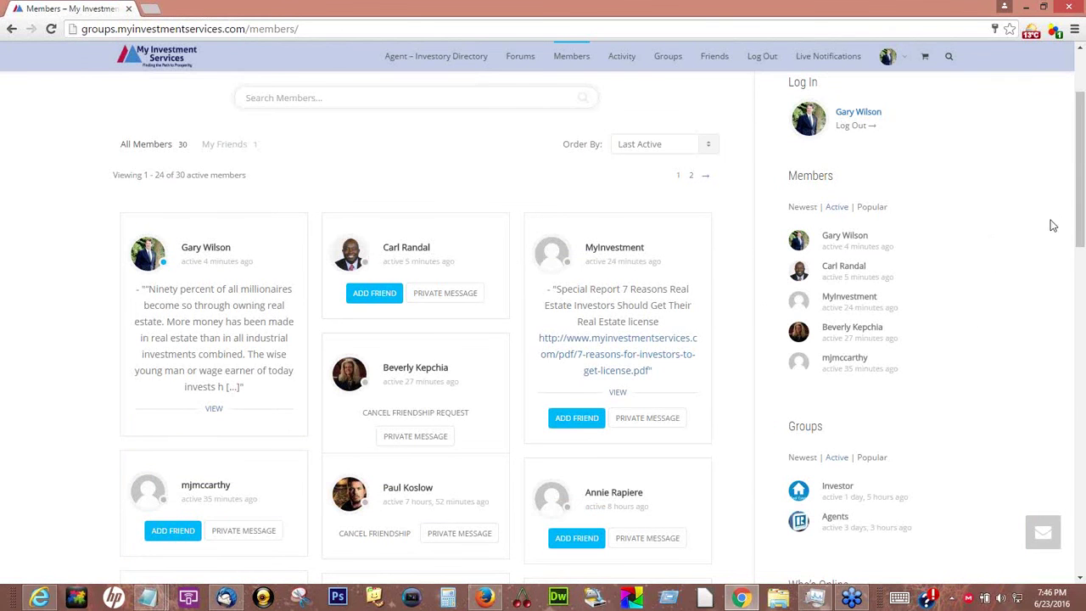
pyautogui.scroll(2, 1079, 117)
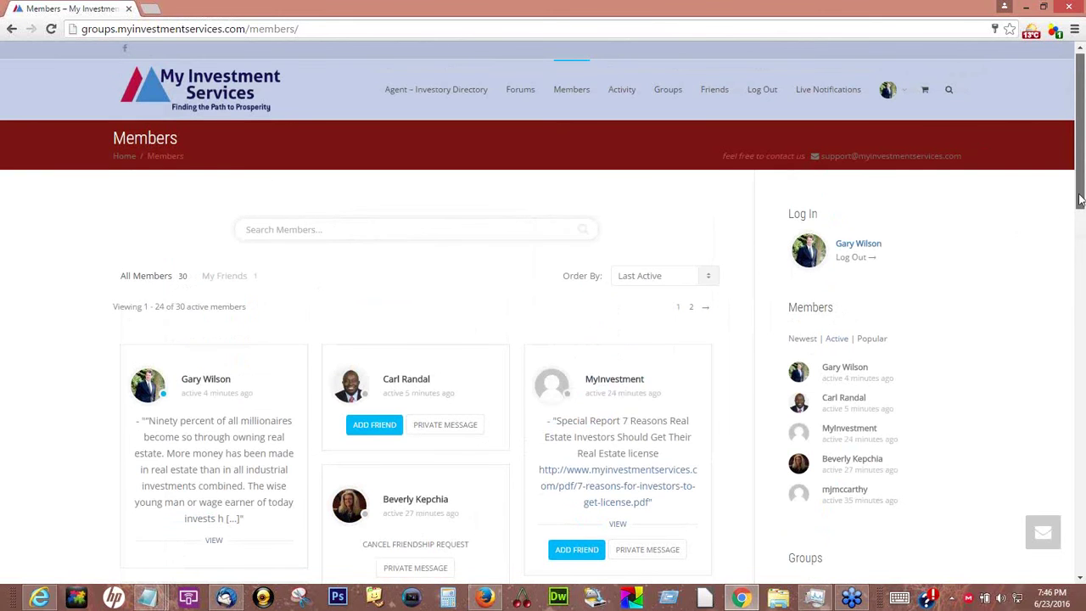
pyautogui.scroll(-5, 1081, 172)
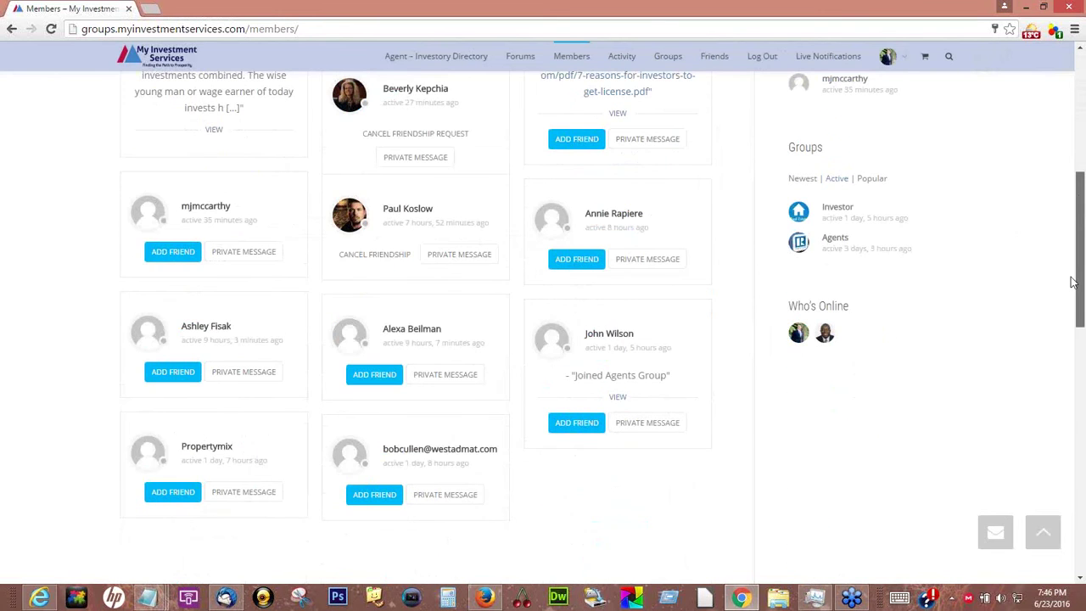
pyautogui.scroll(4, 1074, 283)
pyautogui.scroll(-2, 960, 315)
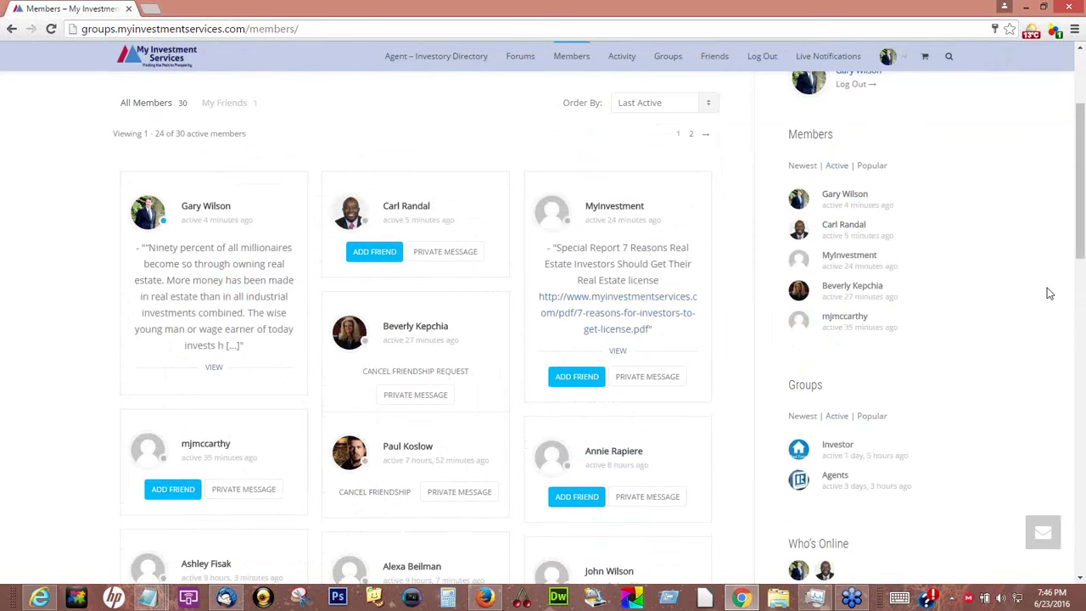
pyautogui.scroll(2, 1042, 295)
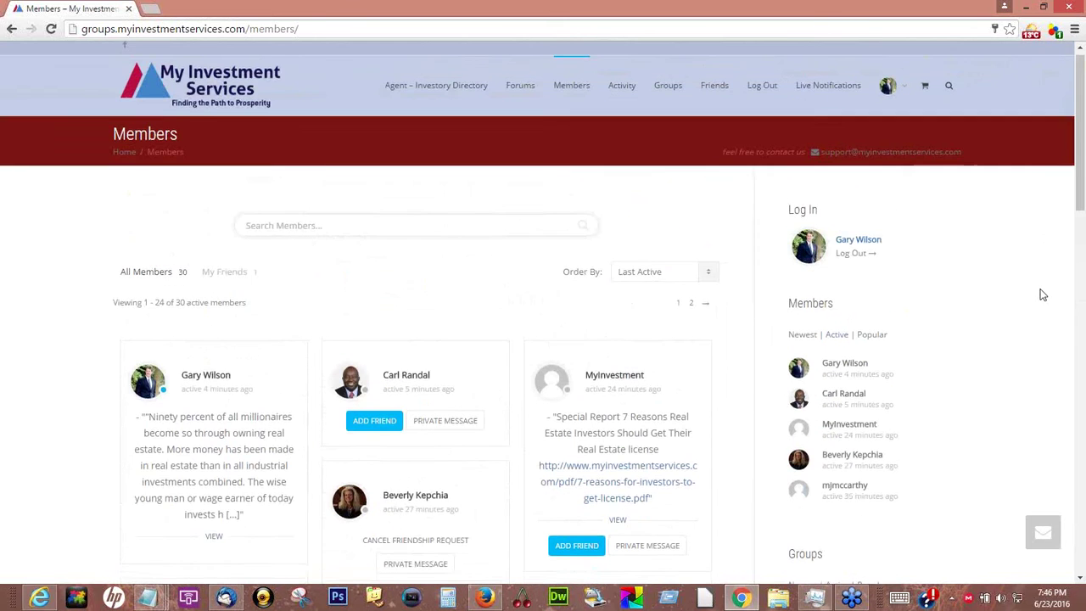
pyautogui.scroll(-1, 1040, 297)
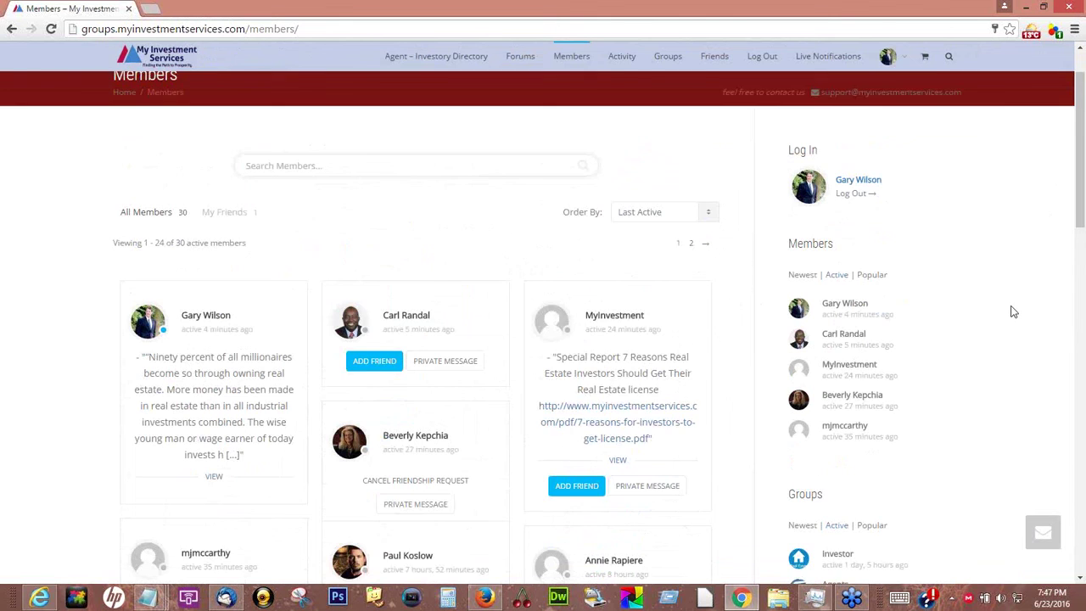
pyautogui.scroll(-1, 1011, 312)
pyautogui.scroll(-5, 975, 315)
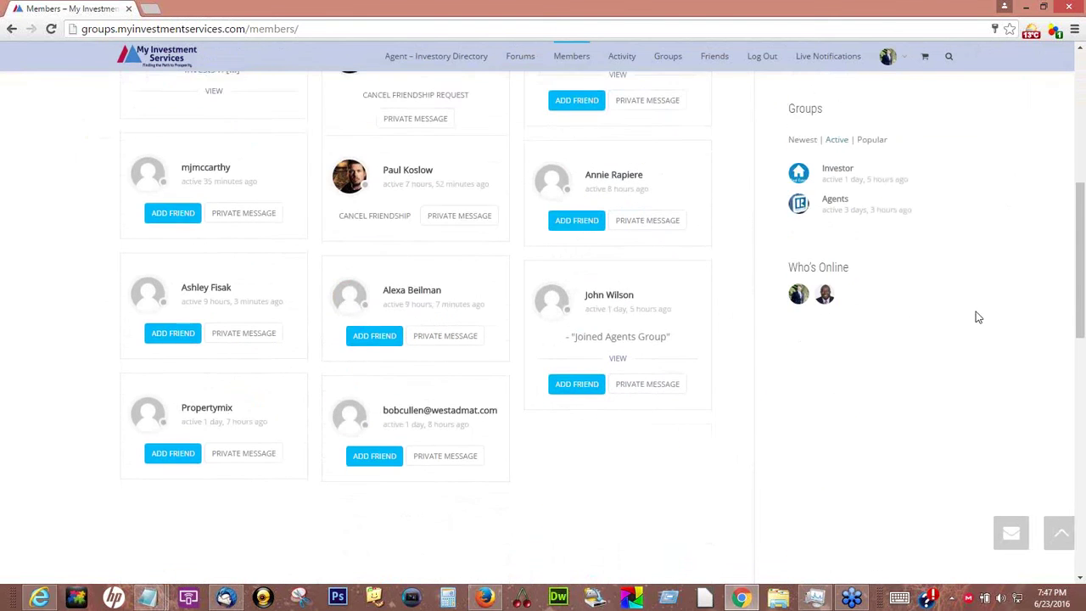
pyautogui.scroll(-2, 976, 313)
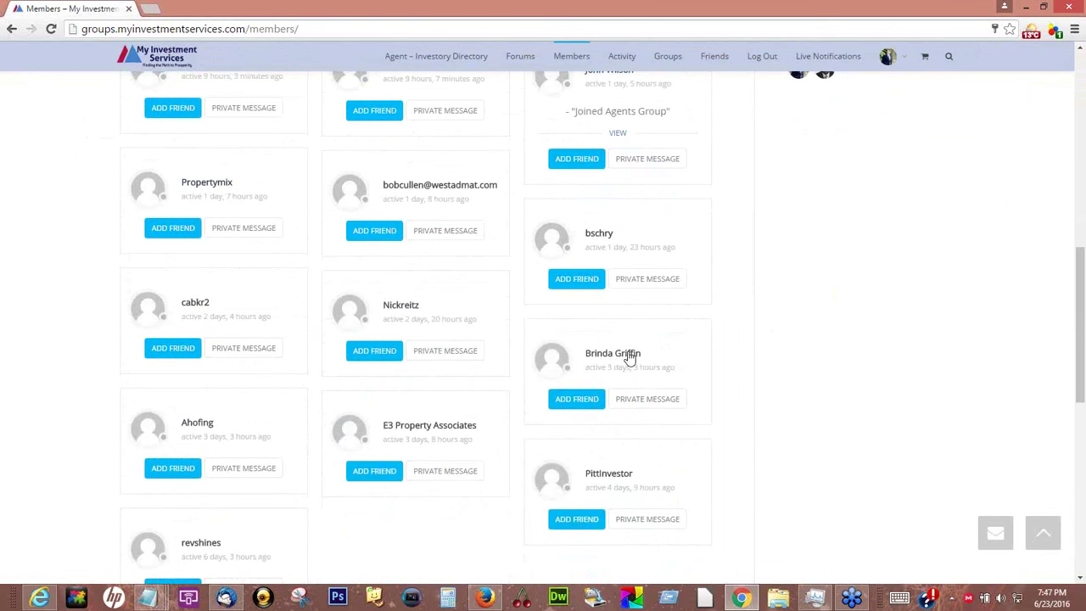
pyautogui.scroll(7, 794, 397)
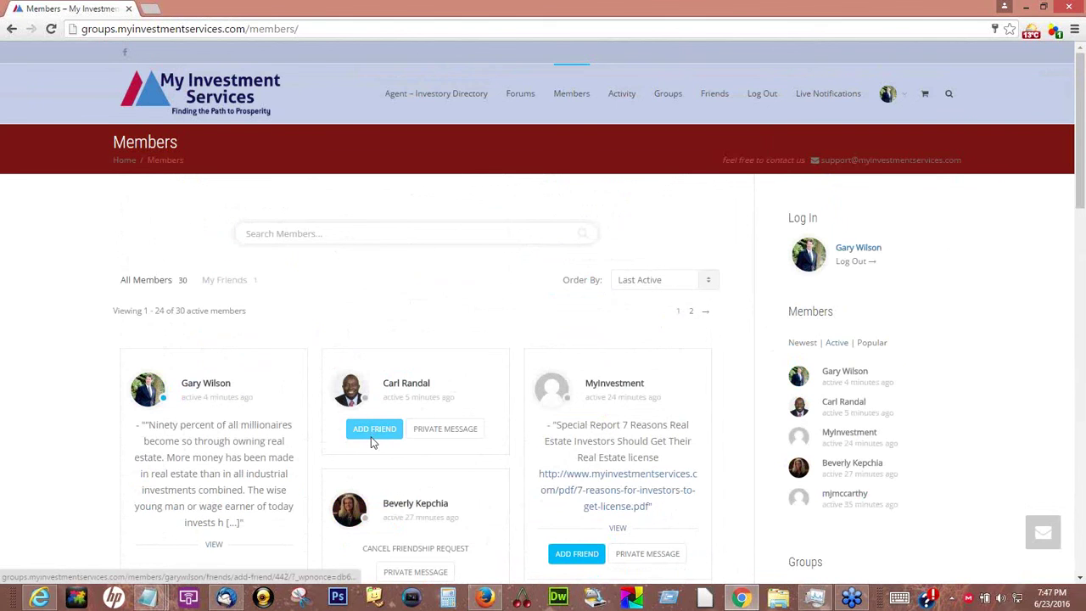
pyautogui.scroll(-1, 371, 441)
pyautogui.scroll(-2, 366, 444)
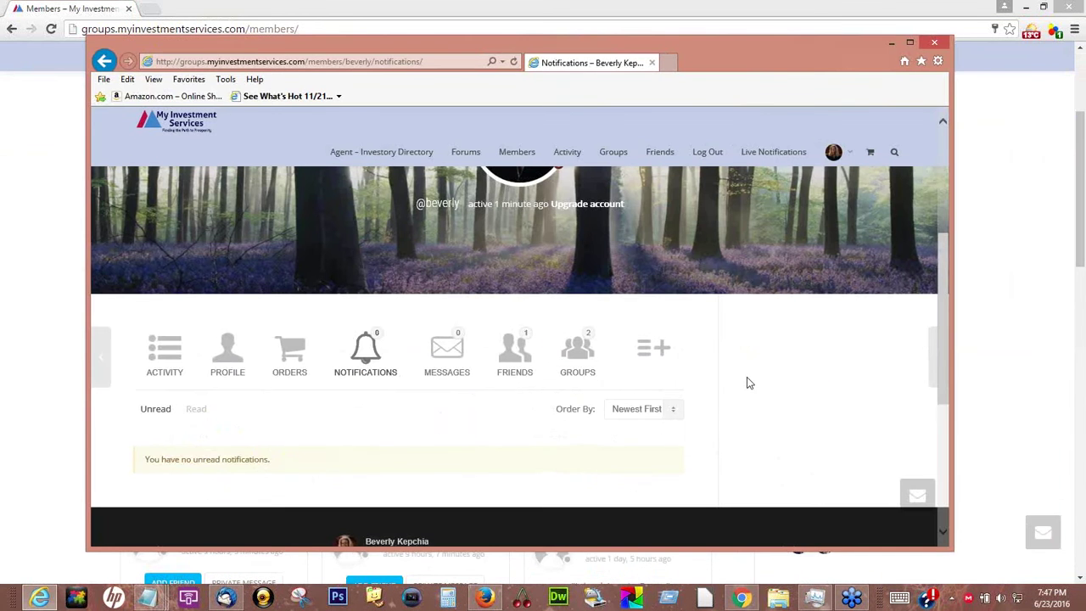
# Open the member's Friends page, then leave that second browser window
pyautogui.scroll(5, 747, 377)
pyautogui.click(661, 224)
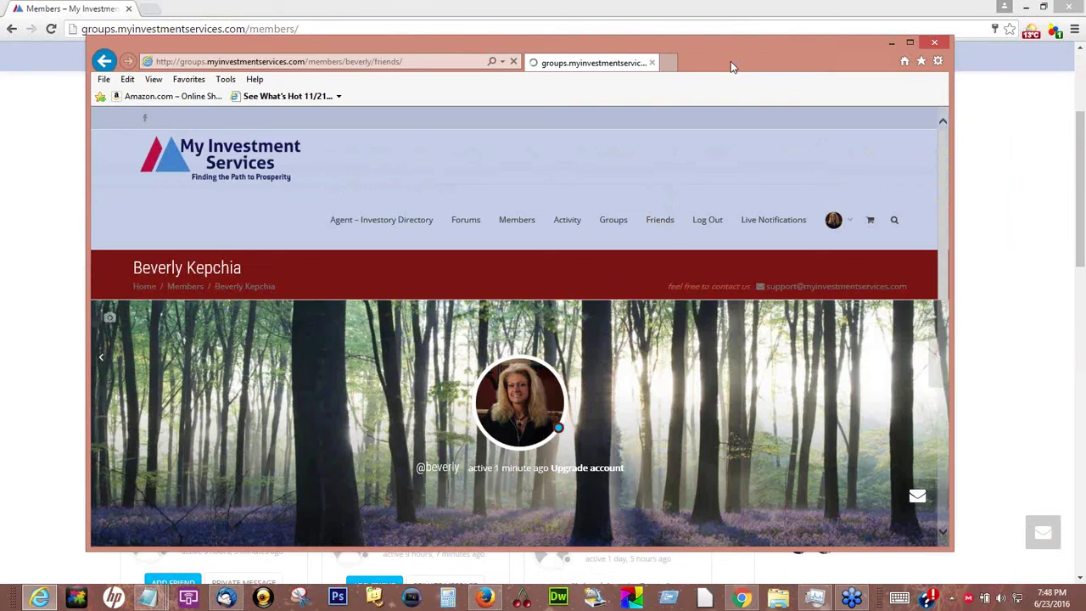
pyautogui.hotkey('alt', 'Tab')
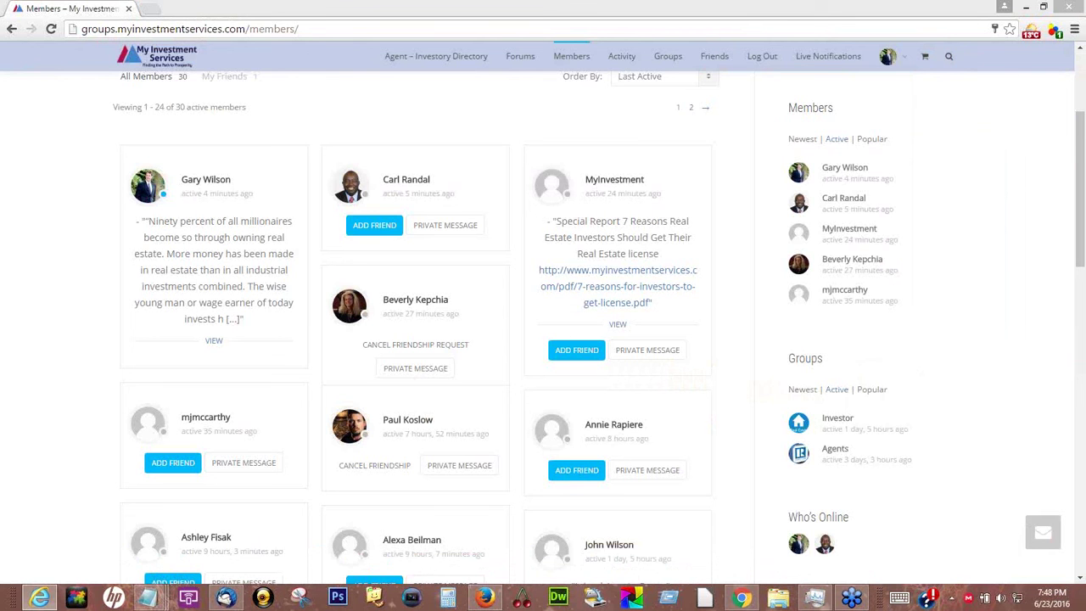
# Scroll the Members directory to see the card showing the pending friendship request
pyautogui.moveTo(844, 76)
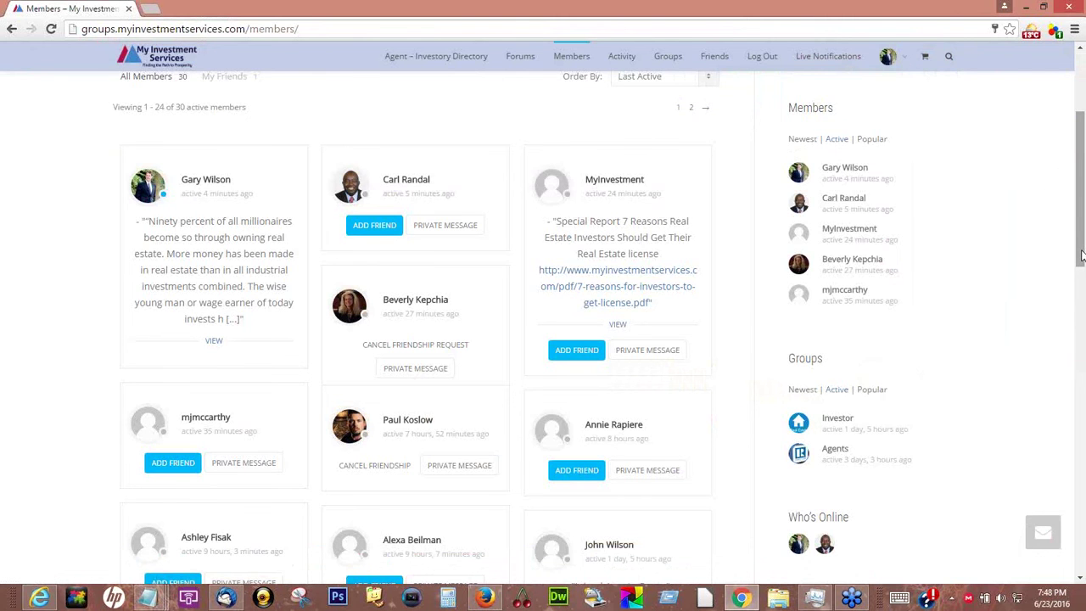
pyautogui.scroll(-3, 1074, 255)
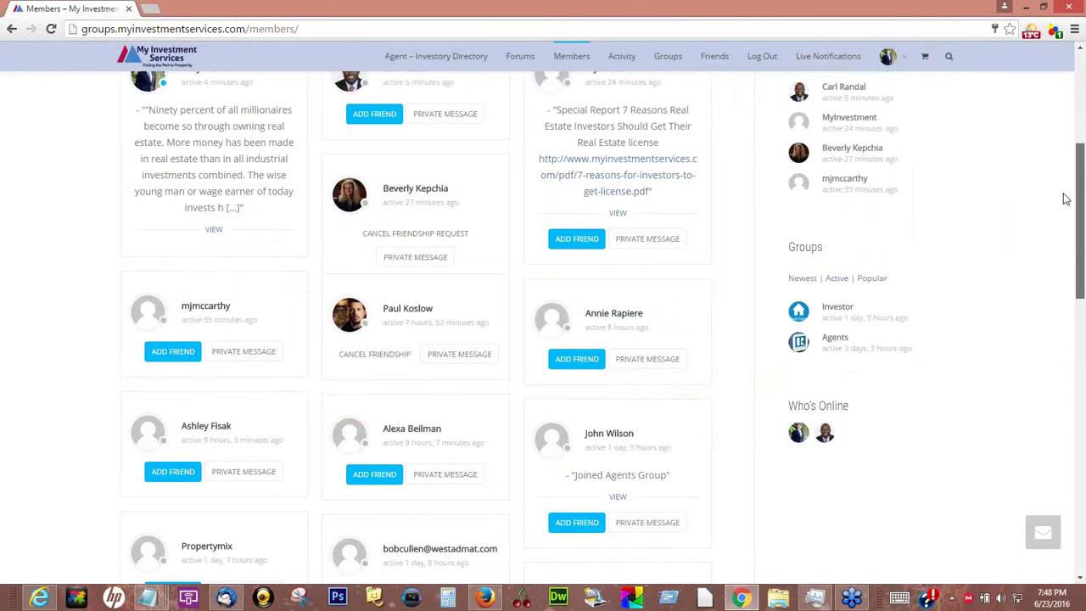
pyautogui.scroll(4, 1065, 199)
pyautogui.scroll(-1, 1061, 207)
pyautogui.scroll(-1, 1059, 234)
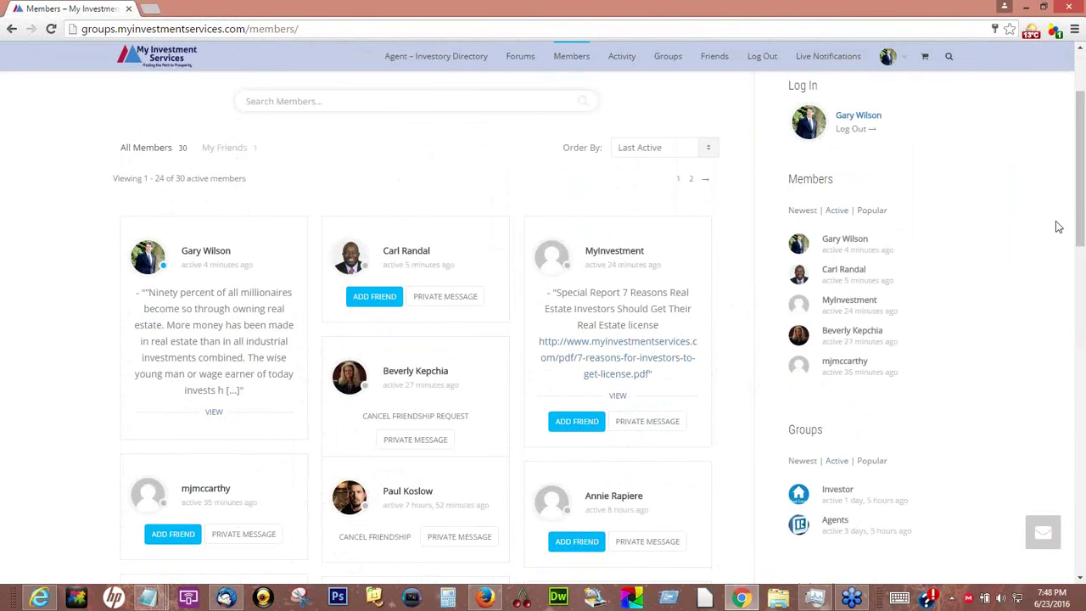
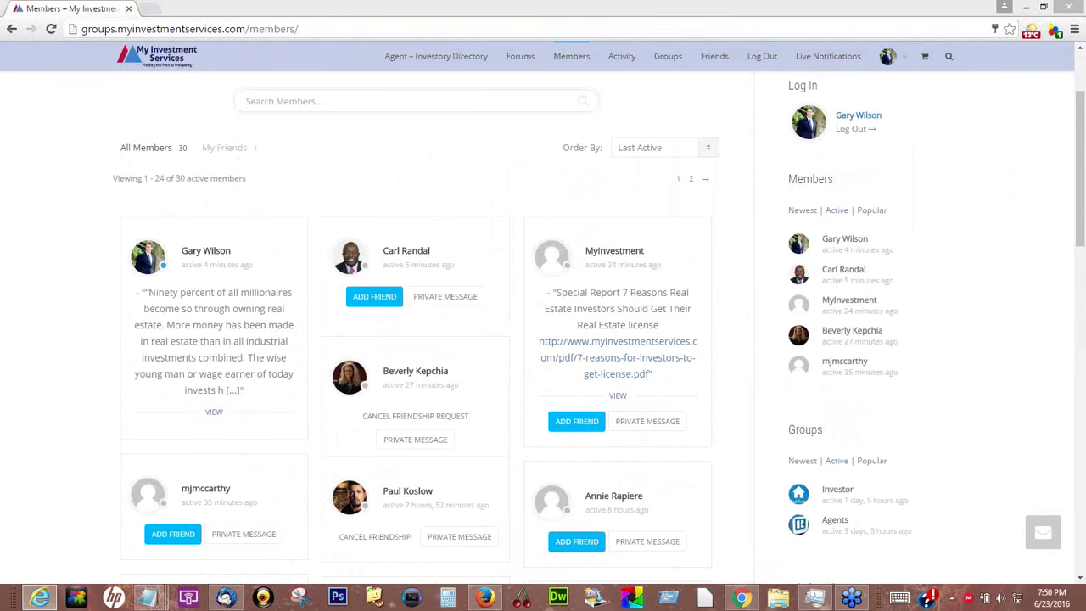
# In the other member's Internet Explorer session, accept the pending friendship request
pyautogui.hotkey('alt', 'Tab')
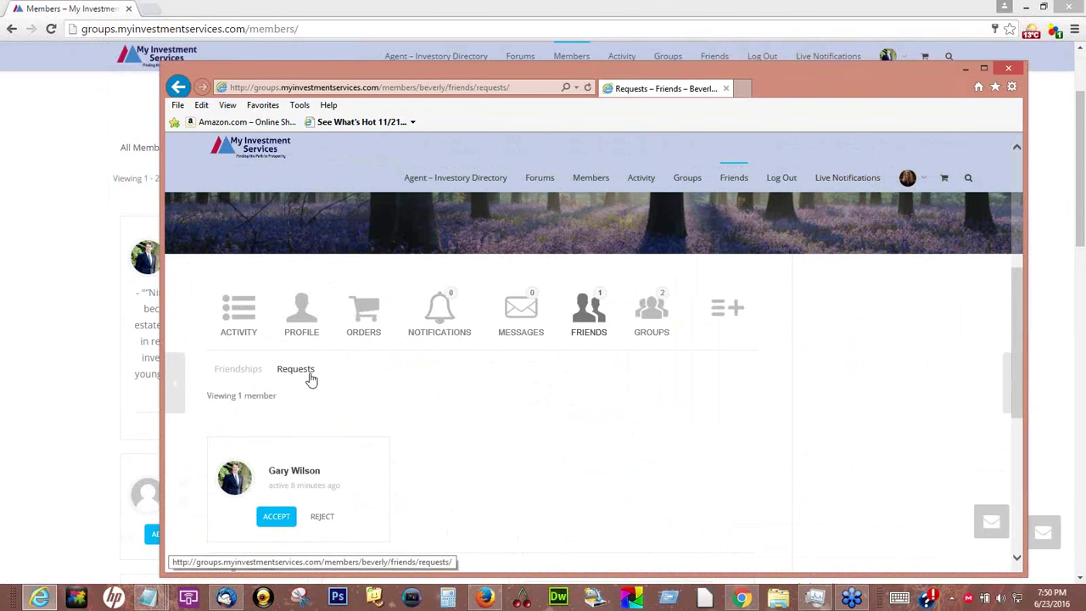
pyautogui.click(276, 519)
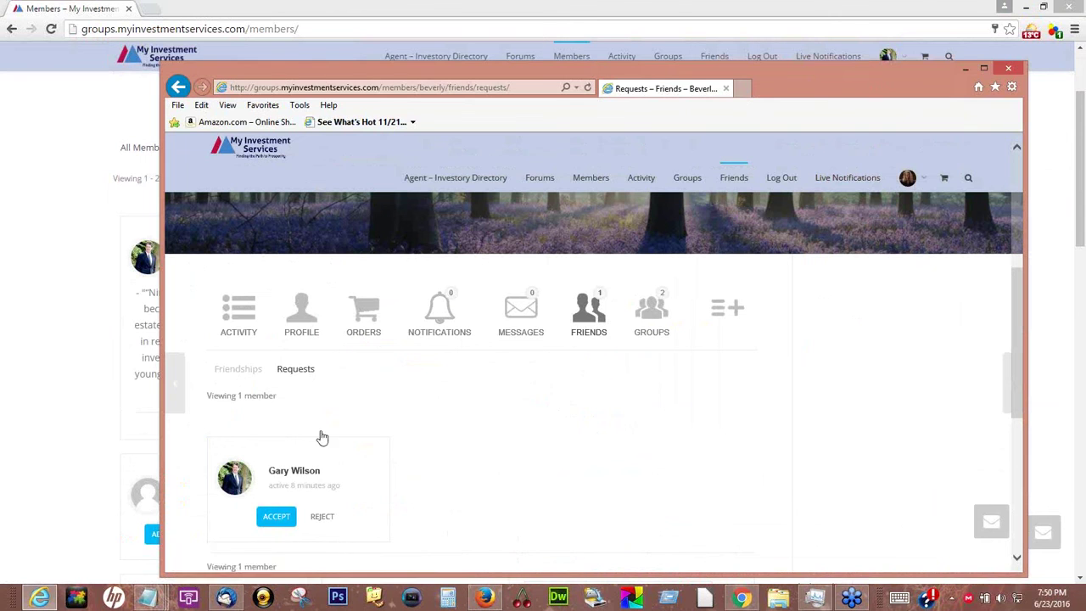
pyautogui.click(276, 520)
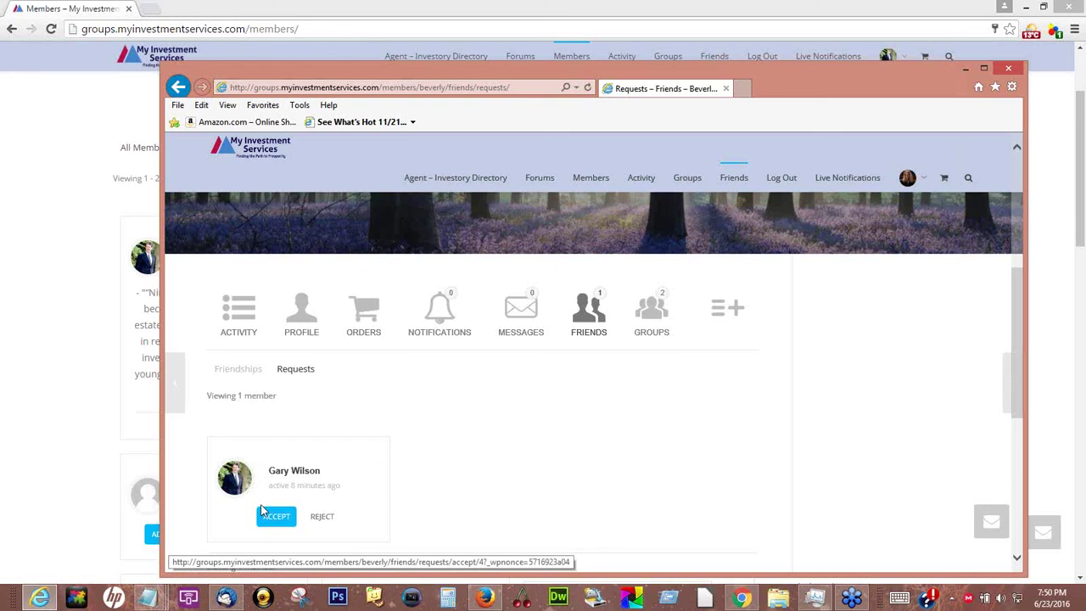
pyautogui.click(275, 516)
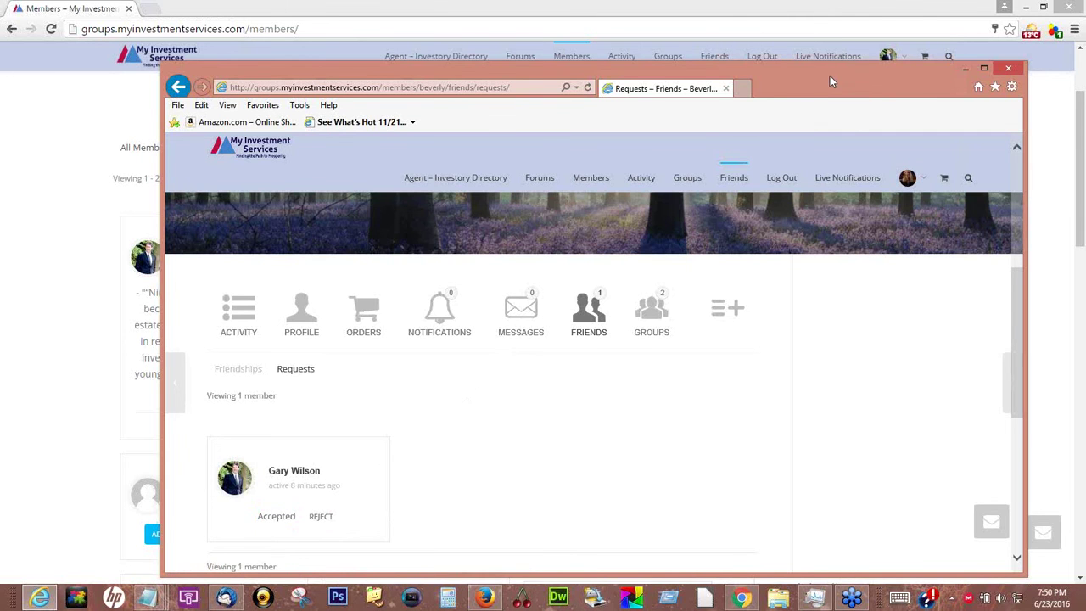
pyautogui.moveTo(830, 76); pyautogui.dragTo(850, 92)
# From your own profile's Friends list, start a private message to the second friend
pyautogui.click(906, 80)
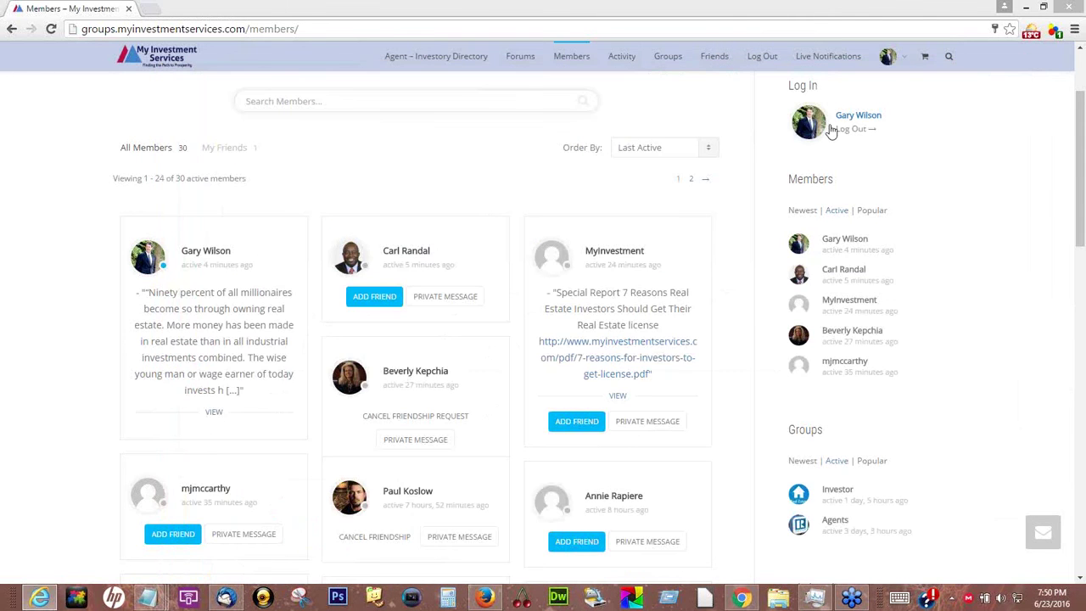
pyautogui.click(887, 57)
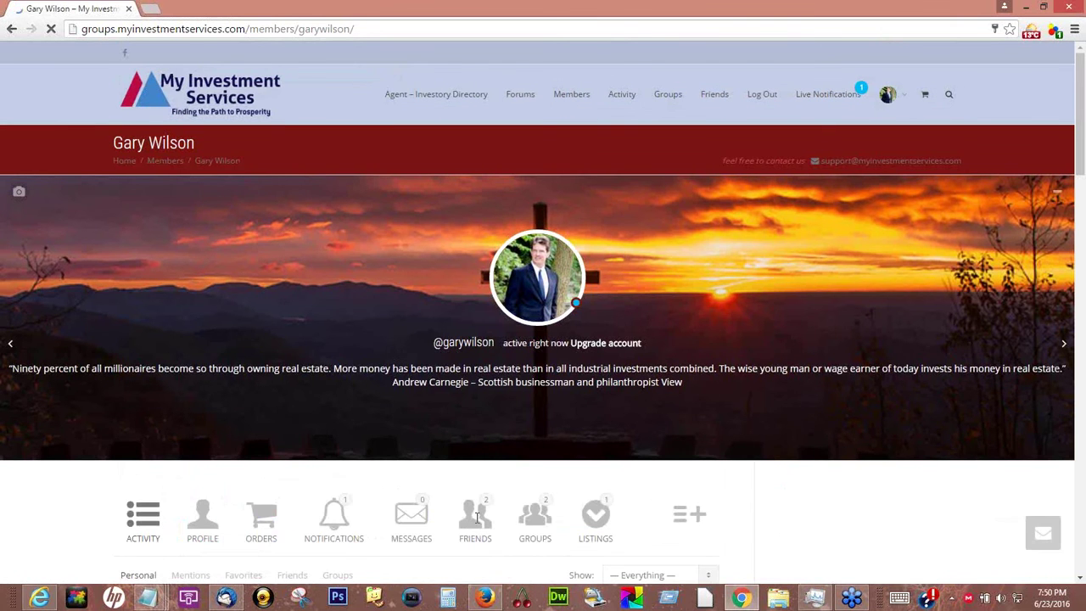
pyautogui.scroll(-3, 477, 513)
pyautogui.click(480, 318)
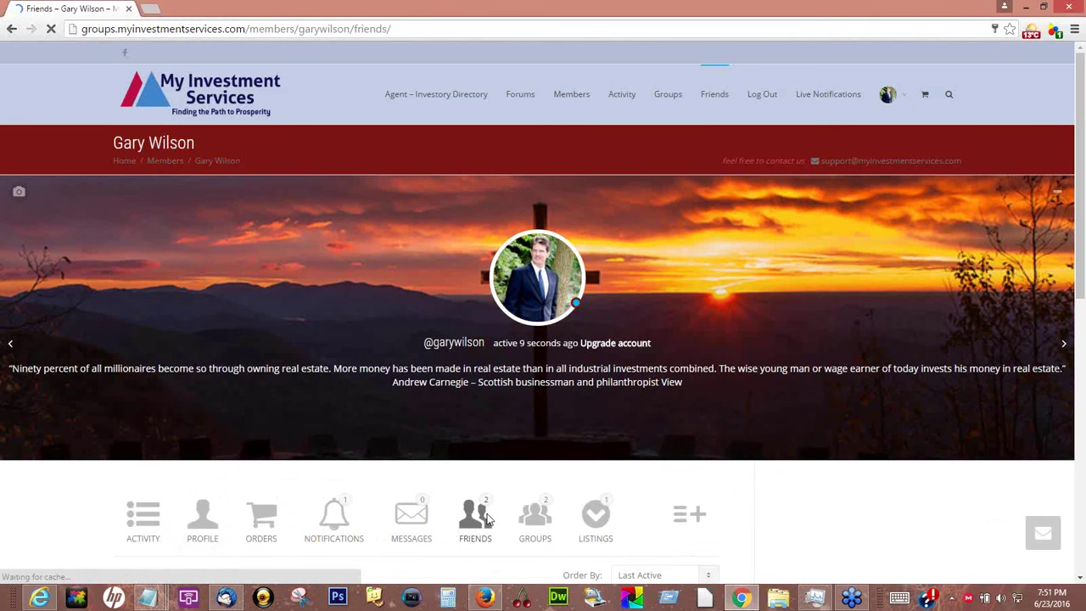
pyautogui.scroll(-2, 497, 513)
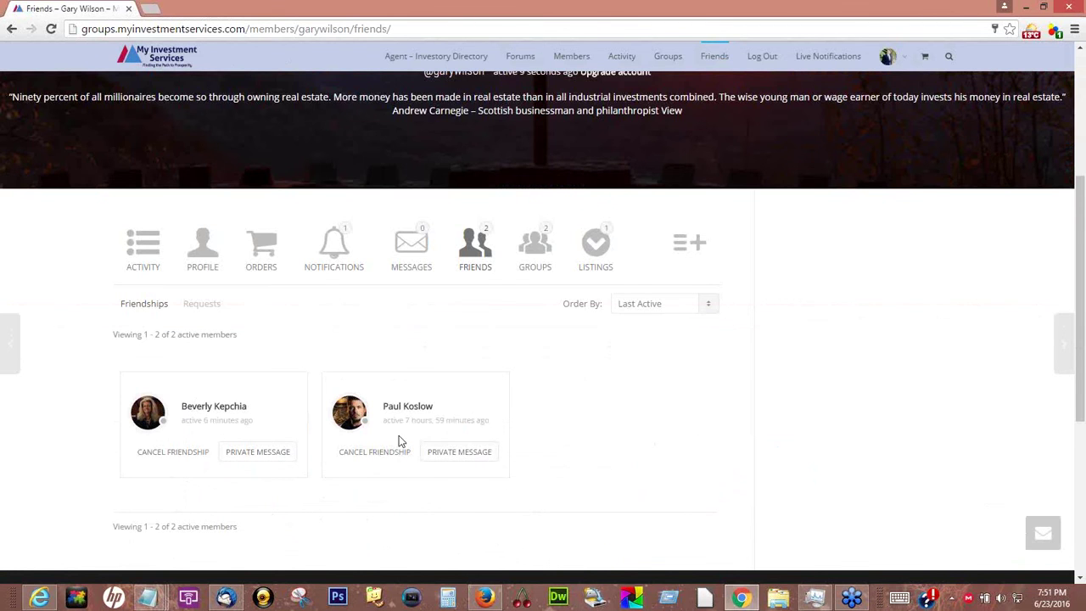
pyautogui.click(465, 453)
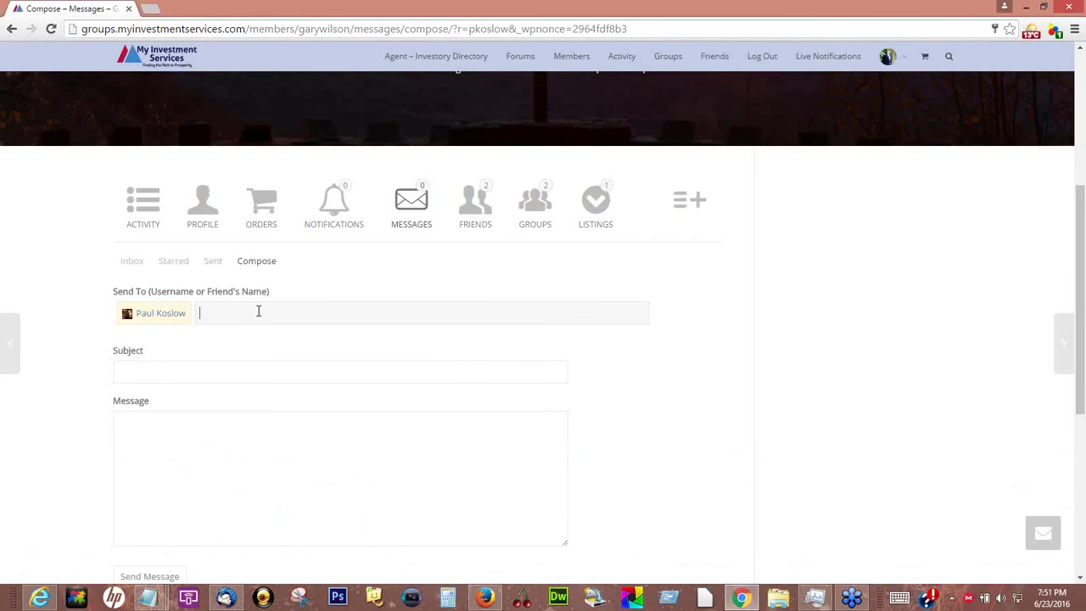
# Remove the stray 'messag' text from the Send To field
pyautogui.write('message')
pyautogui.moveTo(255, 314); pyautogui.dragTo(203, 329)
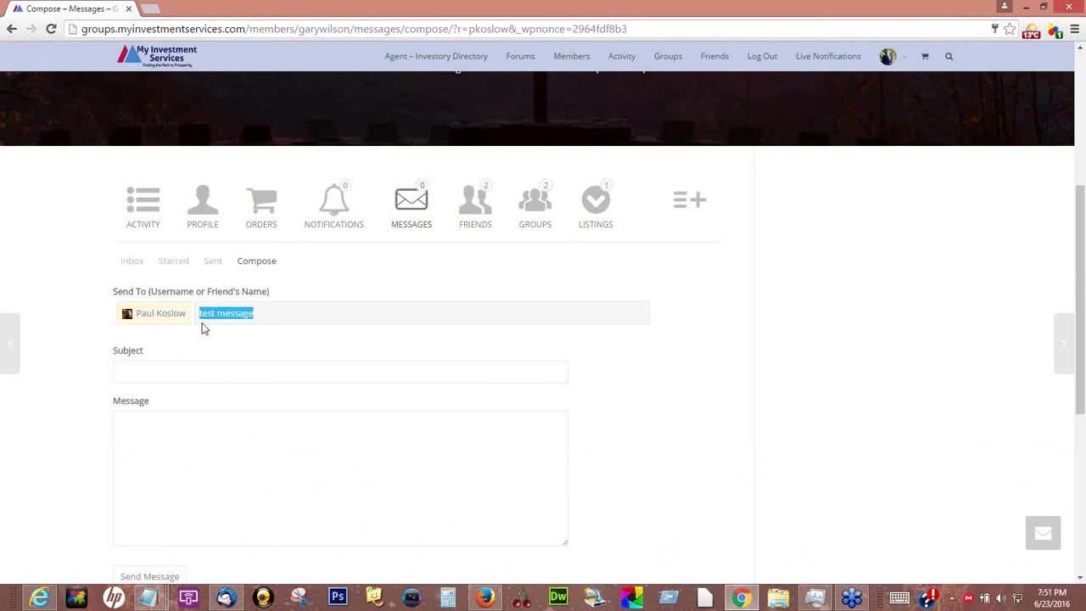
pyautogui.press('BackSpace')
# Choose subject 'Testing a private message', add body 'testing' and send the message
pyautogui.click(183, 366)
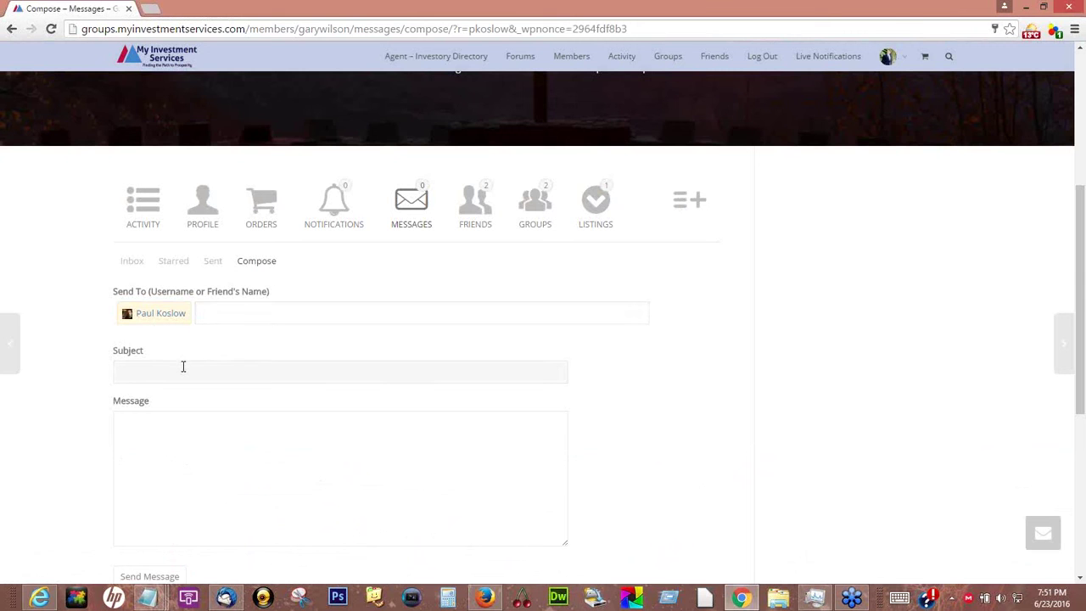
pyautogui.write('te')
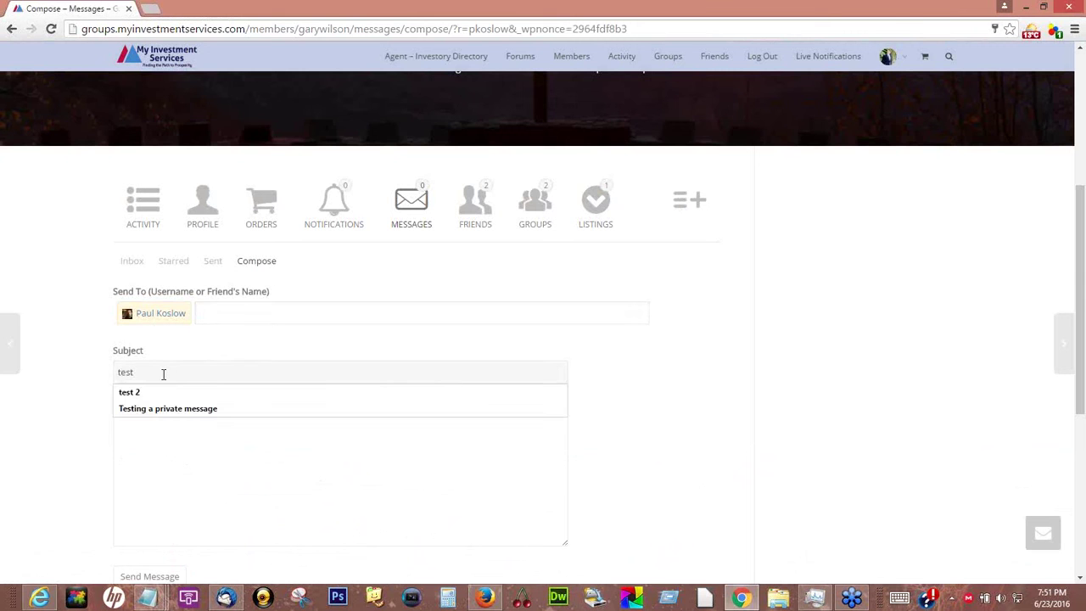
pyautogui.write('st')
pyautogui.click(175, 409)
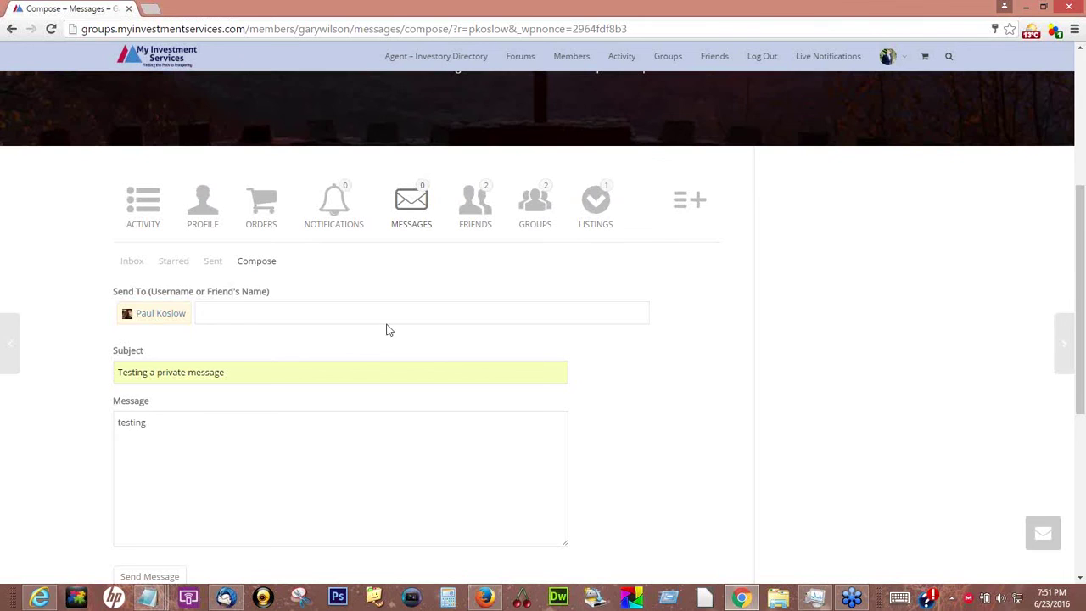
pyautogui.scroll(-3, 235, 434)
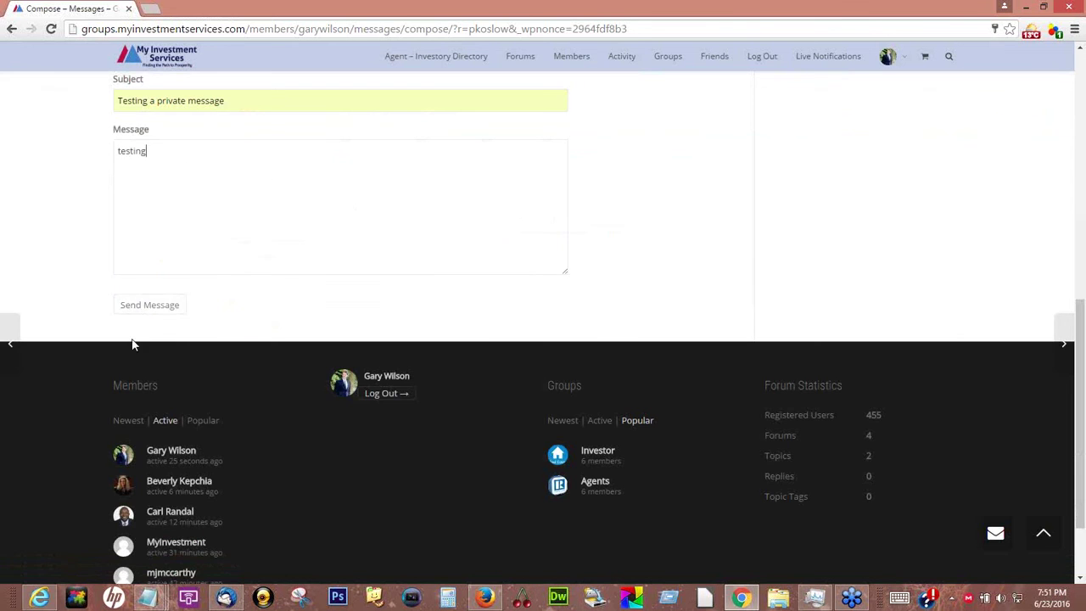
pyautogui.click(169, 307)
pyautogui.scroll(3, 884, 202)
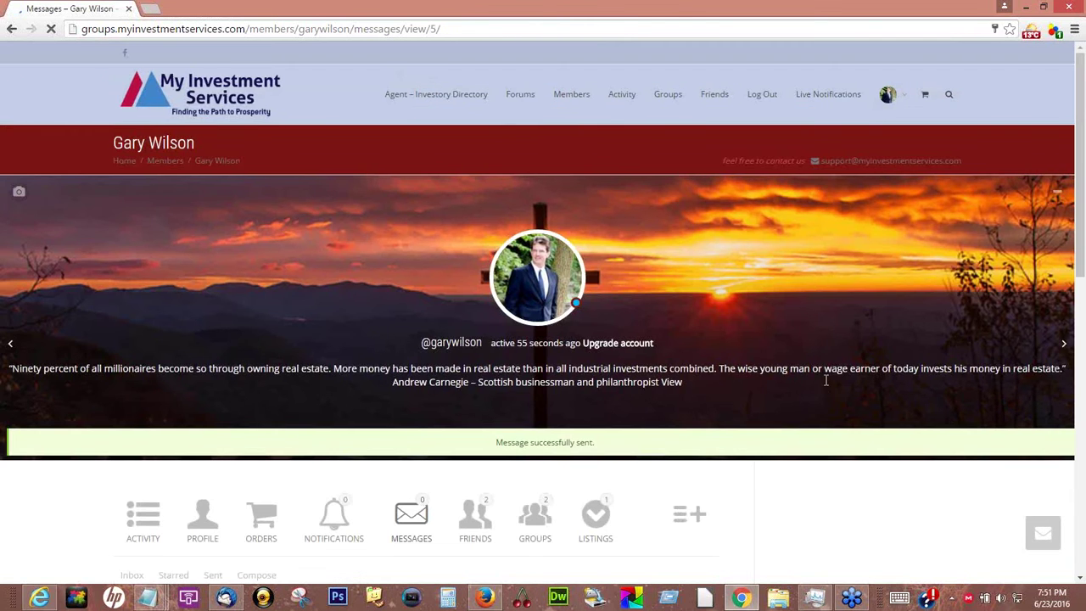
# Look through the two friend cards on your Friends list, then go to your profile Activity page
pyautogui.scroll(-3, 417, 529)
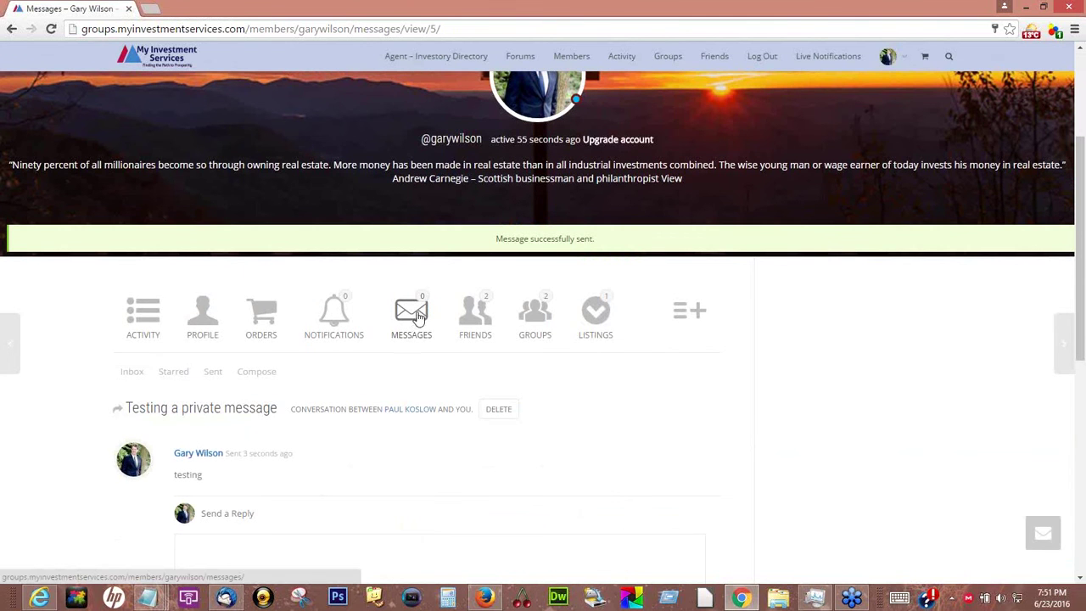
pyautogui.scroll(3, 802, 366)
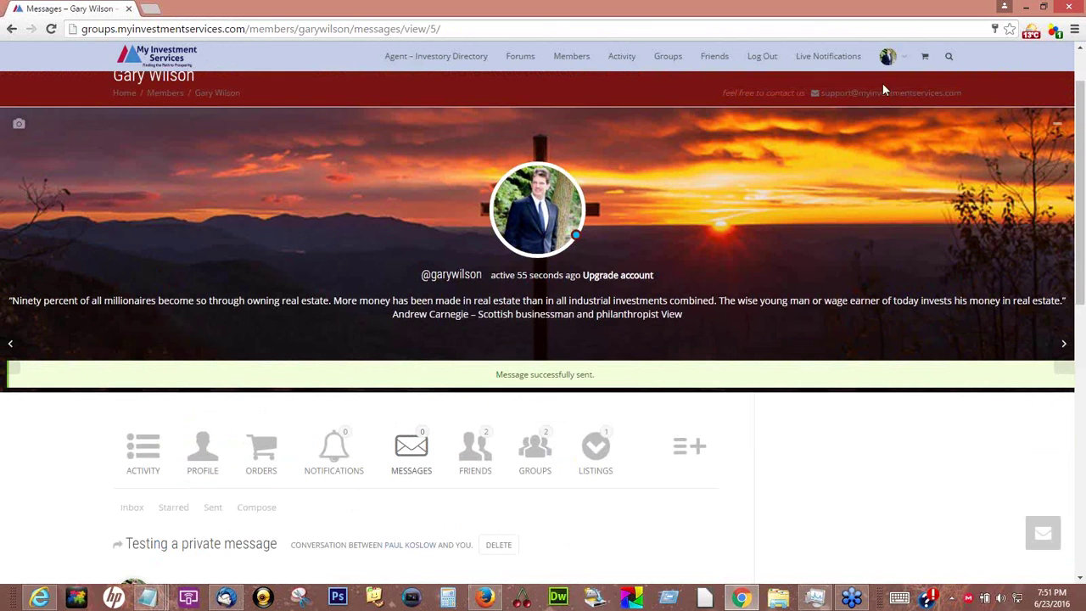
pyautogui.moveTo(887, 58)
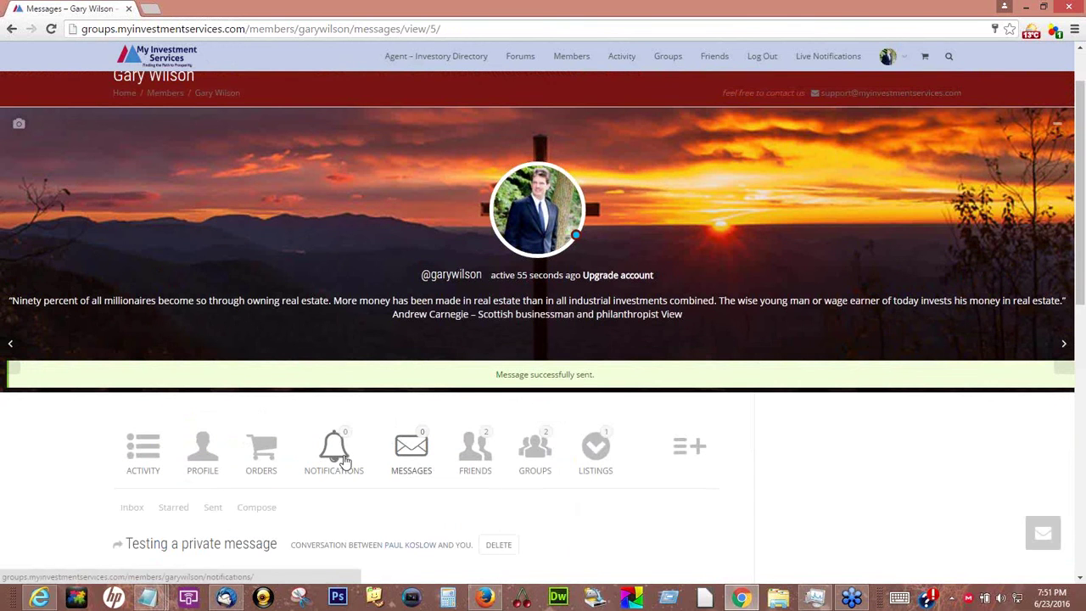
pyautogui.scroll(-2, 485, 332)
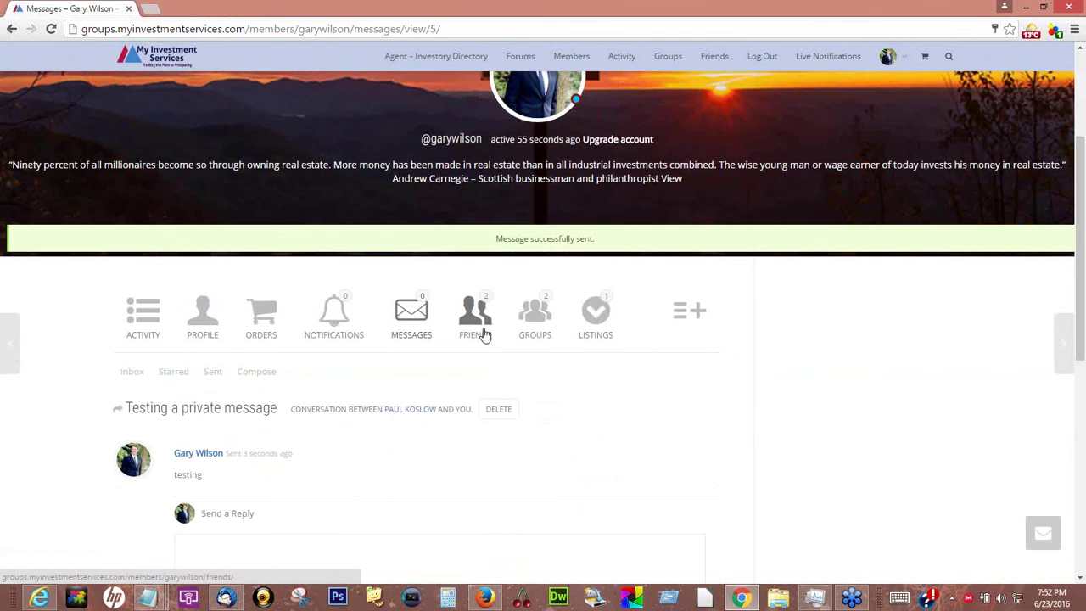
pyautogui.click(476, 311)
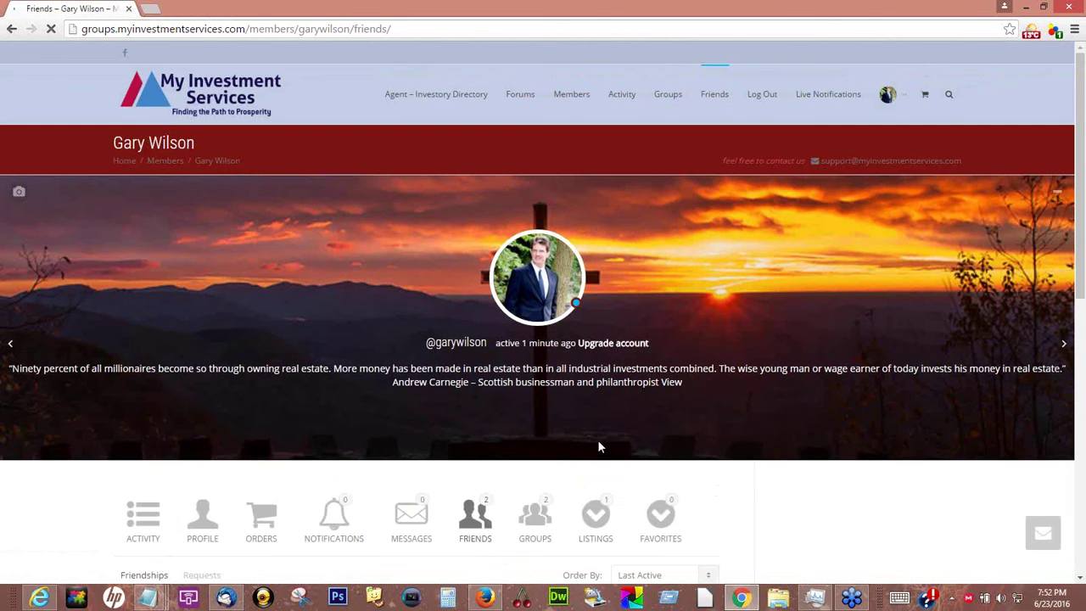
pyautogui.scroll(-2, 599, 526)
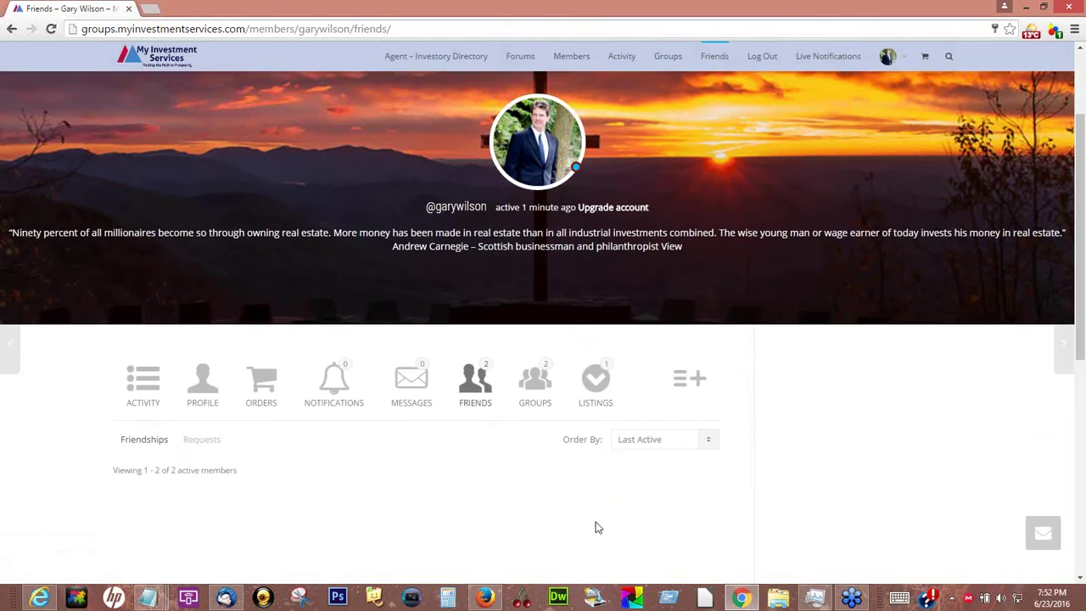
pyautogui.scroll(-3, 744, 358)
pyautogui.scroll(-1, 752, 339)
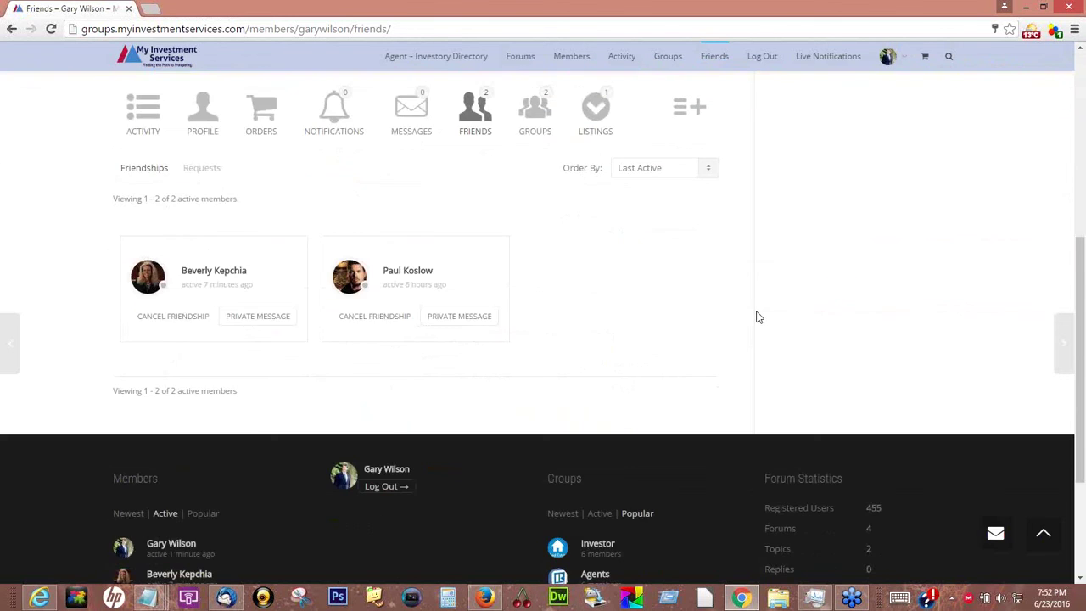
pyautogui.scroll(5, 757, 316)
pyautogui.click(146, 383)
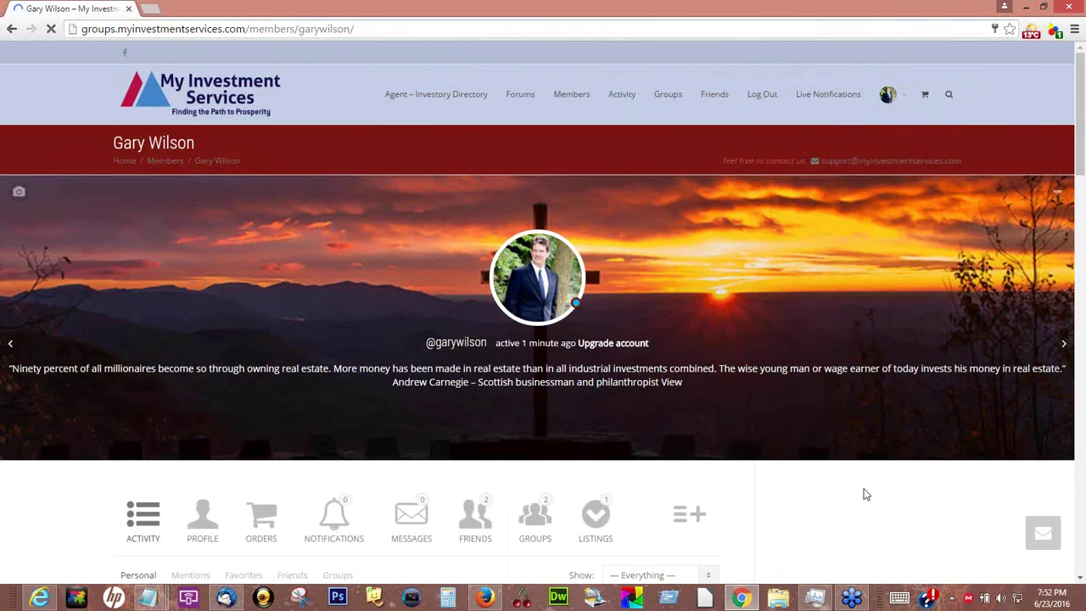
# Post the status update 'in tonight webinar..' from the profile's What's new box
pyautogui.scroll(-3, 865, 494)
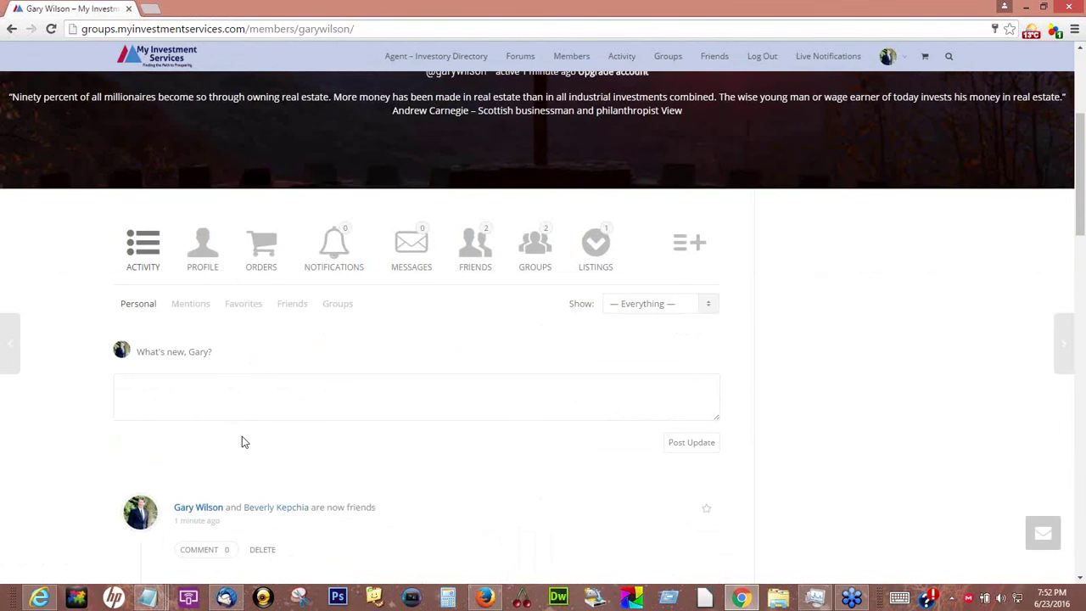
pyautogui.scroll(-5, 233, 385)
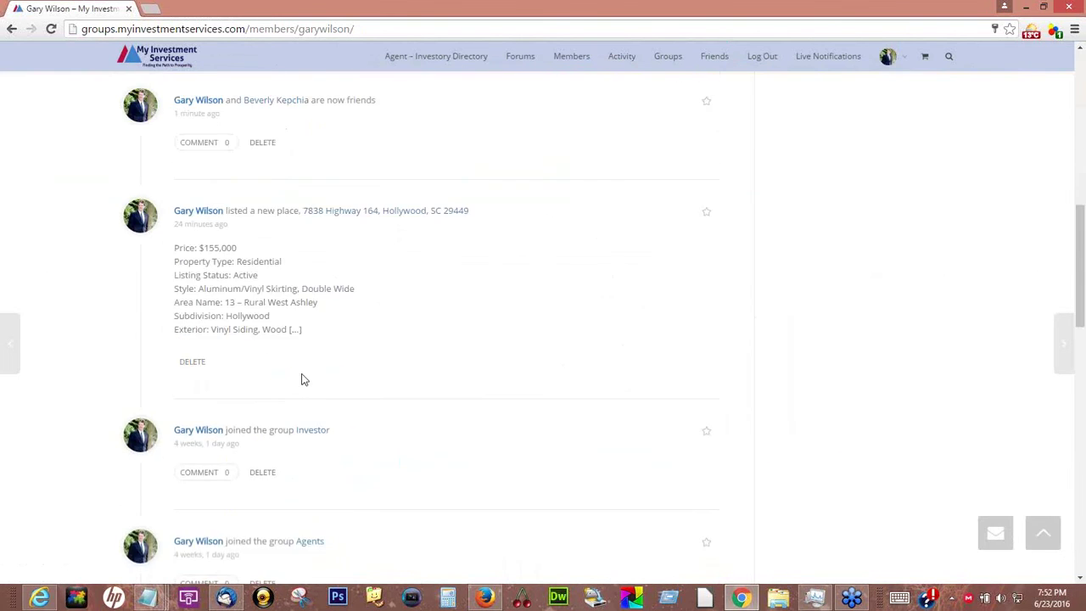
pyautogui.scroll(3, 302, 378)
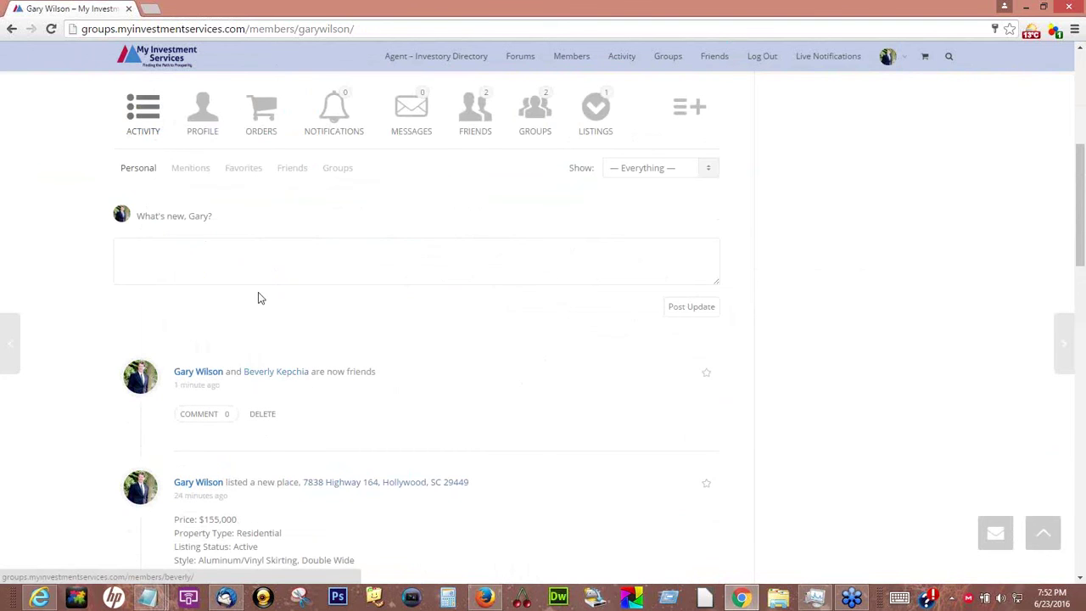
pyautogui.click(238, 246)
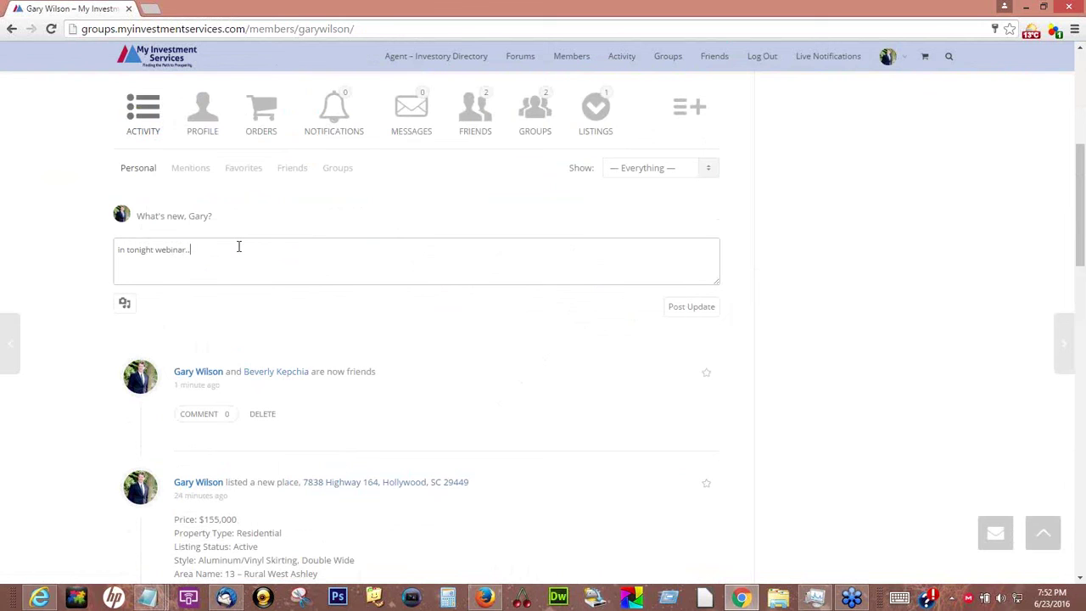
pyautogui.click(689, 307)
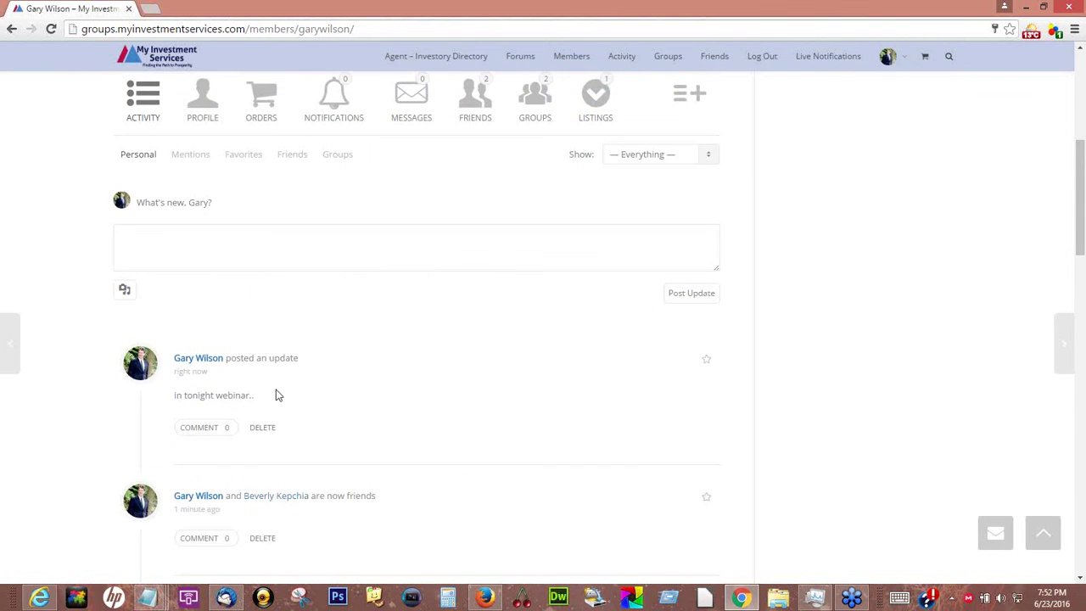
pyautogui.scroll(3, 274, 393)
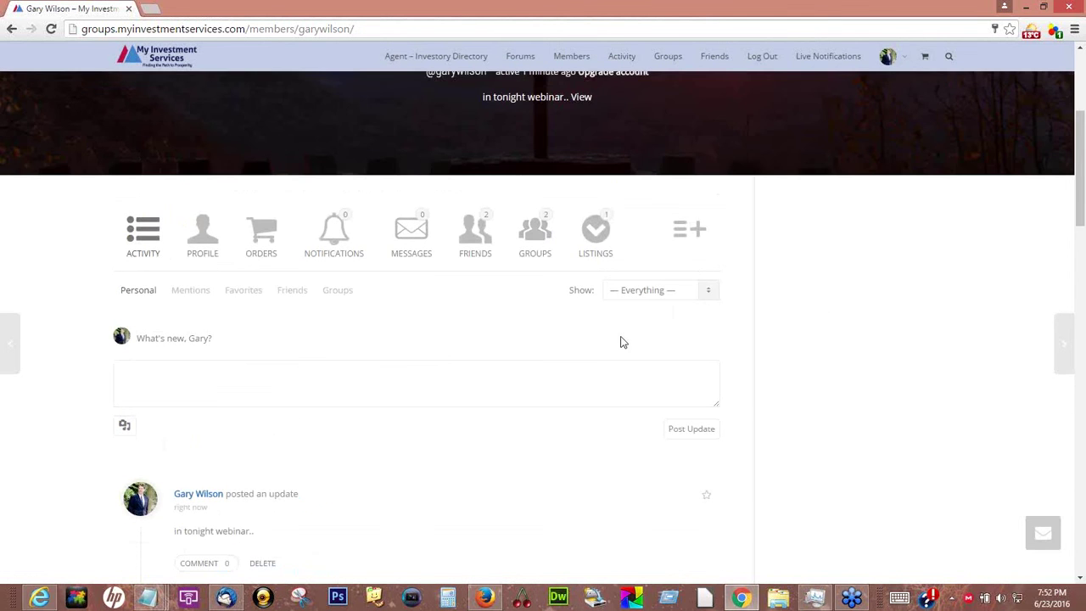
pyautogui.scroll(-3, 620, 339)
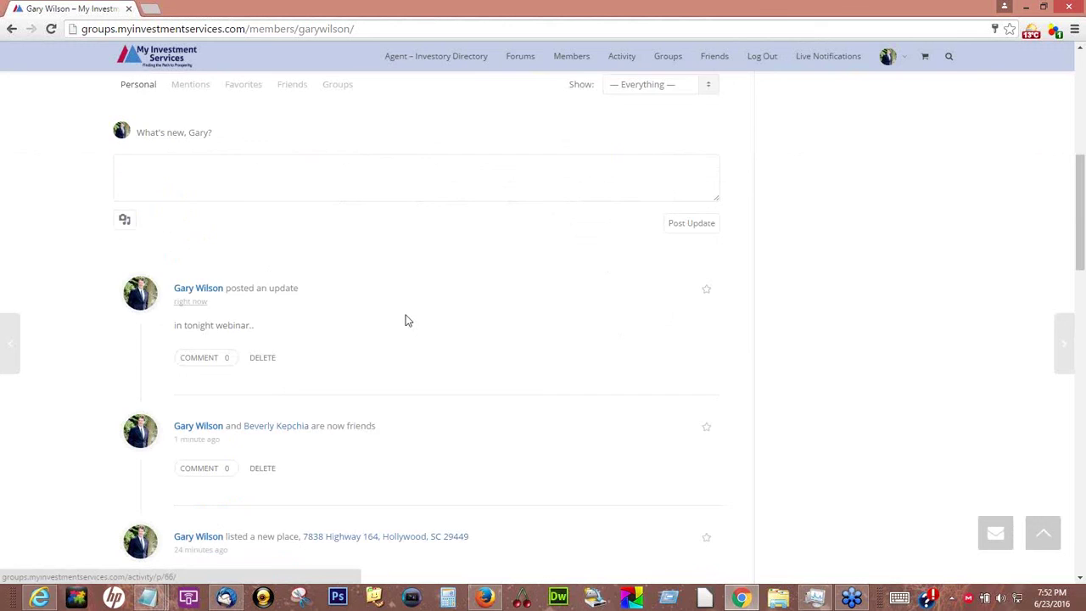
pyautogui.scroll(-5, 421, 407)
pyautogui.scroll(7, 423, 405)
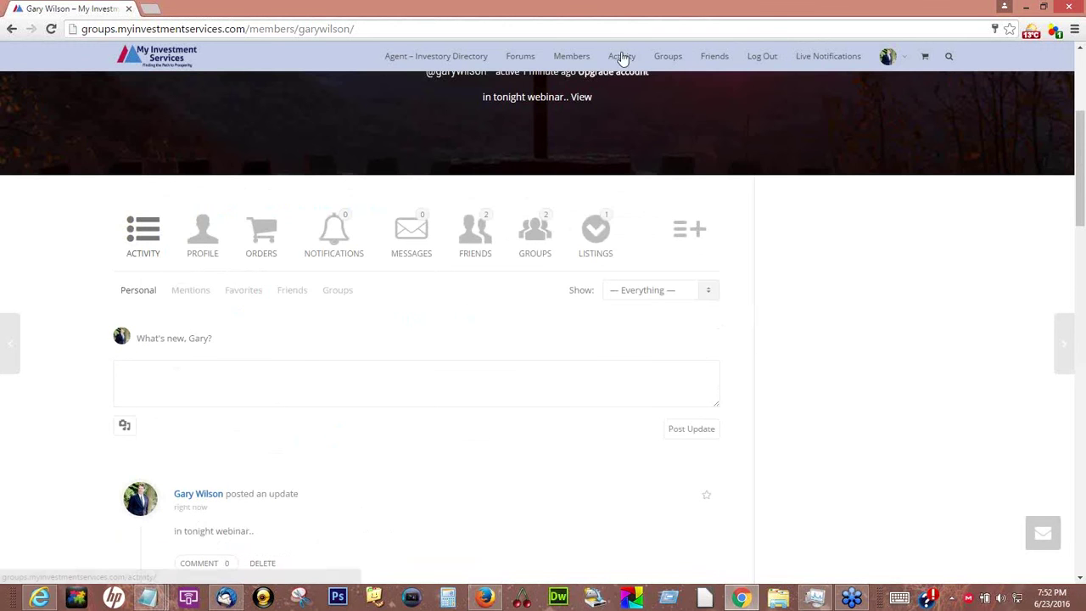
# Browse the Site-Wide Activity feed down and back up, then go to the Forums list
pyautogui.click(624, 58)
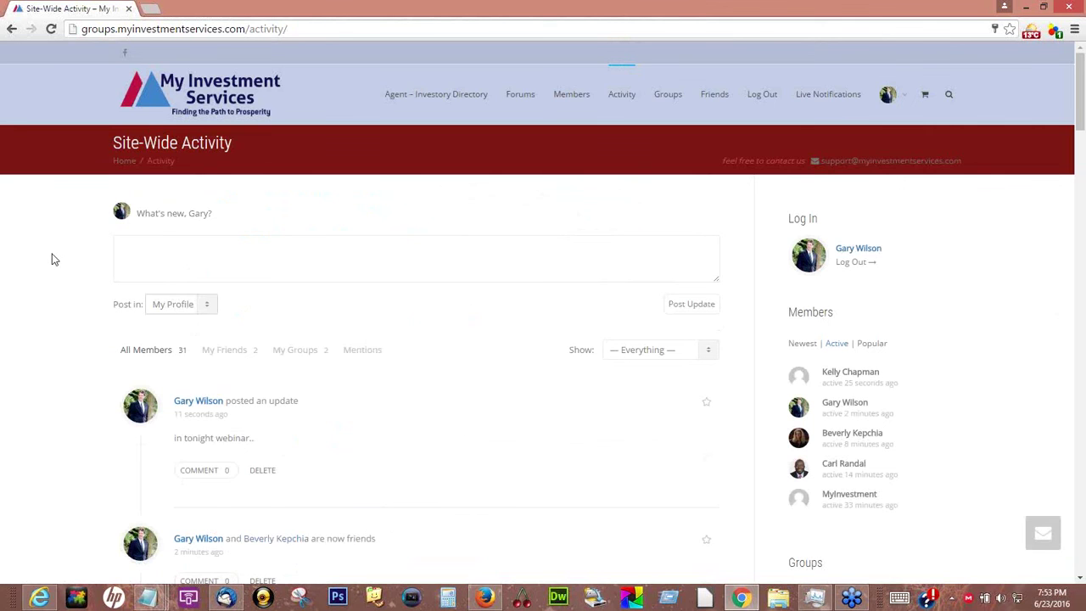
pyautogui.scroll(-2, 55, 251)
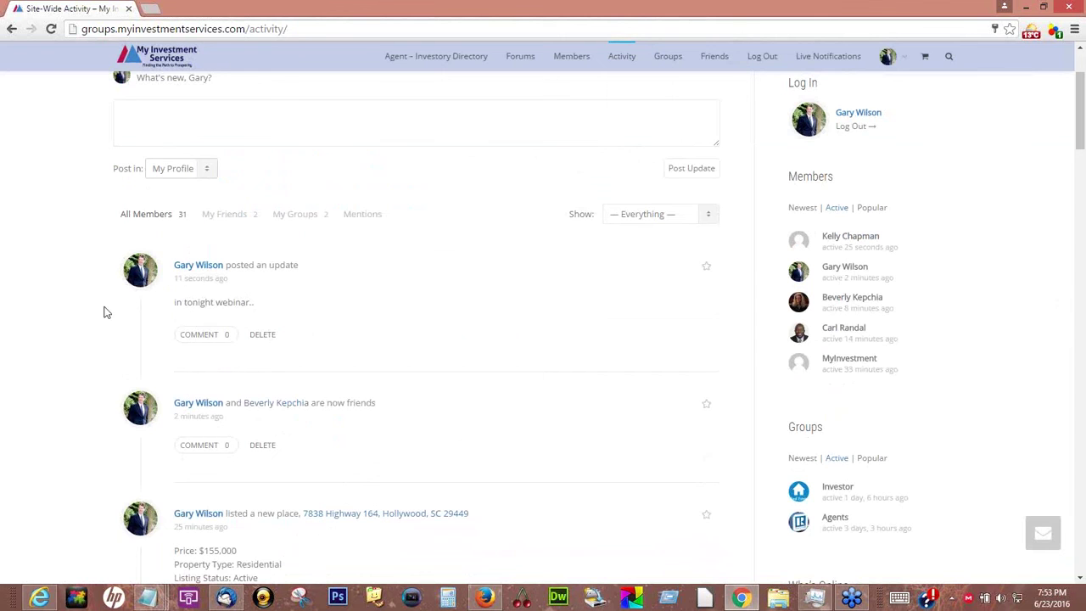
pyautogui.scroll(-8, 85, 323)
pyautogui.scroll(-6, 76, 271)
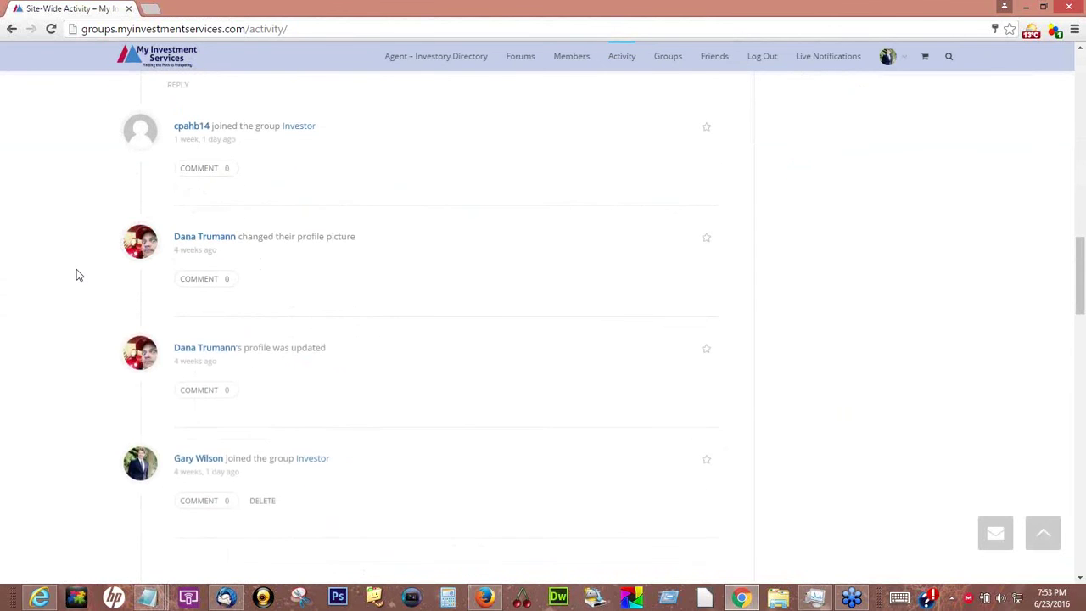
pyautogui.scroll(-2, 82, 275)
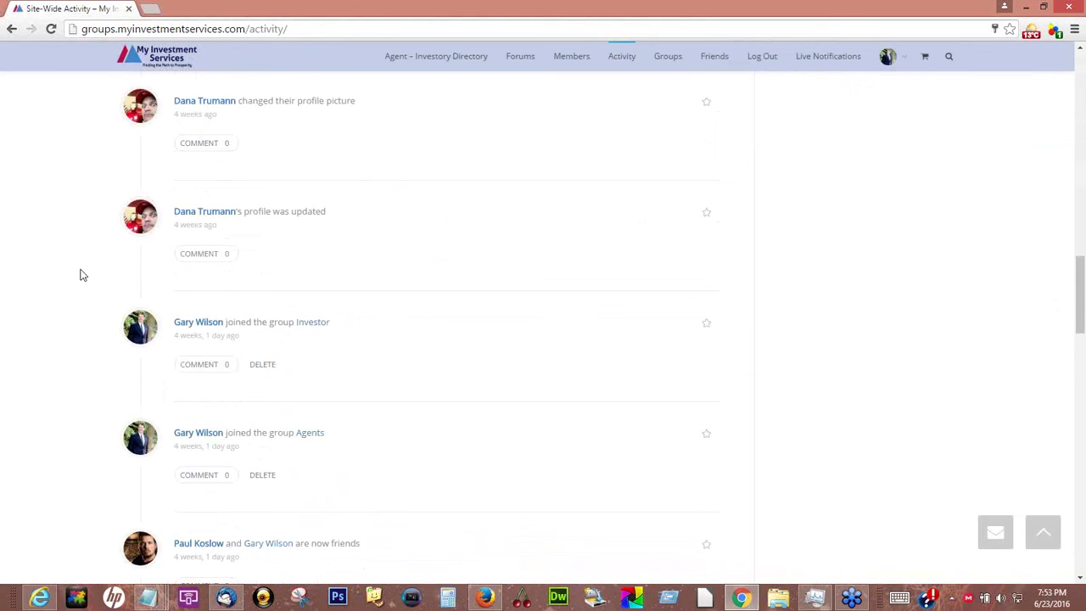
pyautogui.scroll(-3, 83, 275)
pyautogui.scroll(-3, 84, 273)
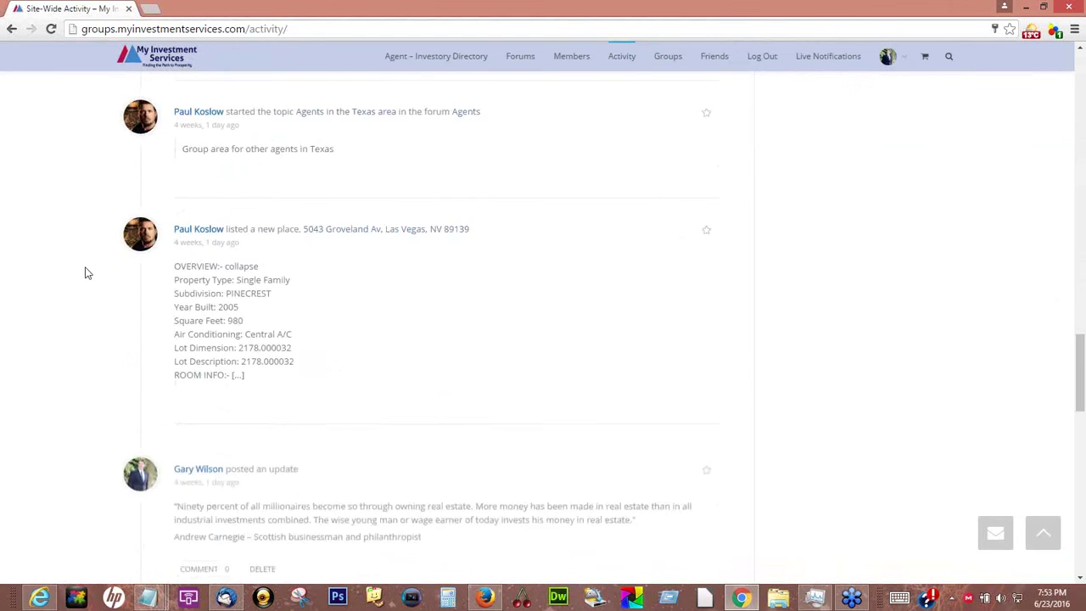
pyautogui.scroll(-6, 85, 273)
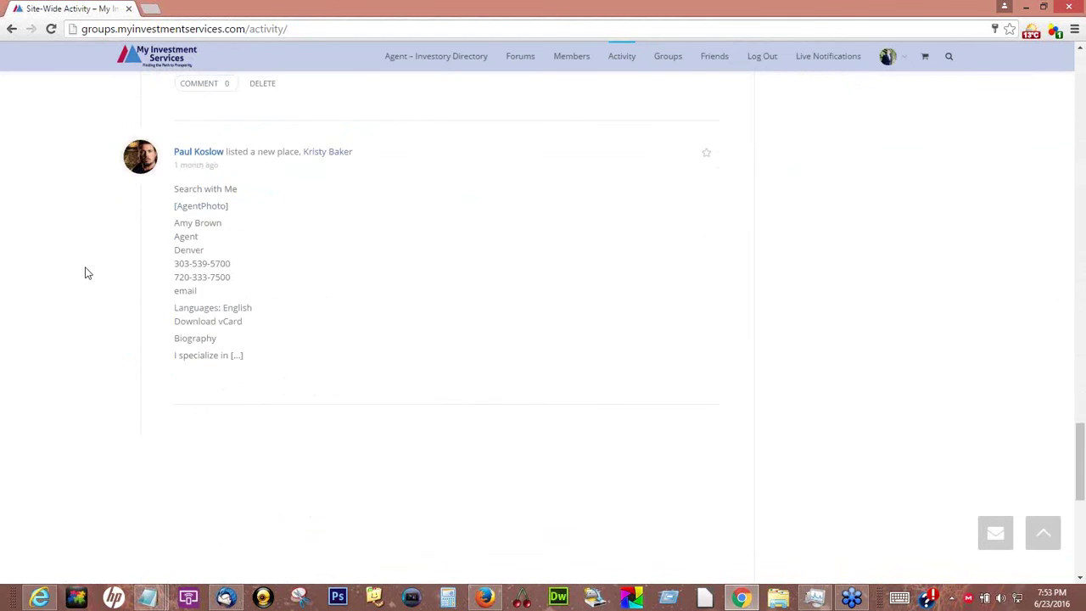
pyautogui.scroll(-5, 85, 273)
pyautogui.scroll(4, 84, 272)
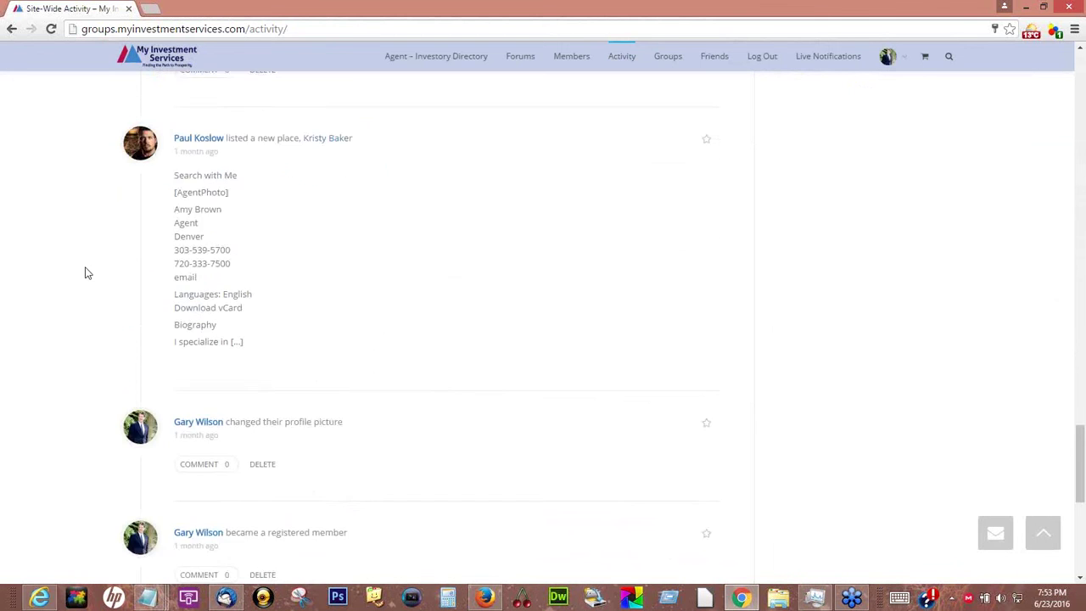
pyautogui.scroll(4, 85, 272)
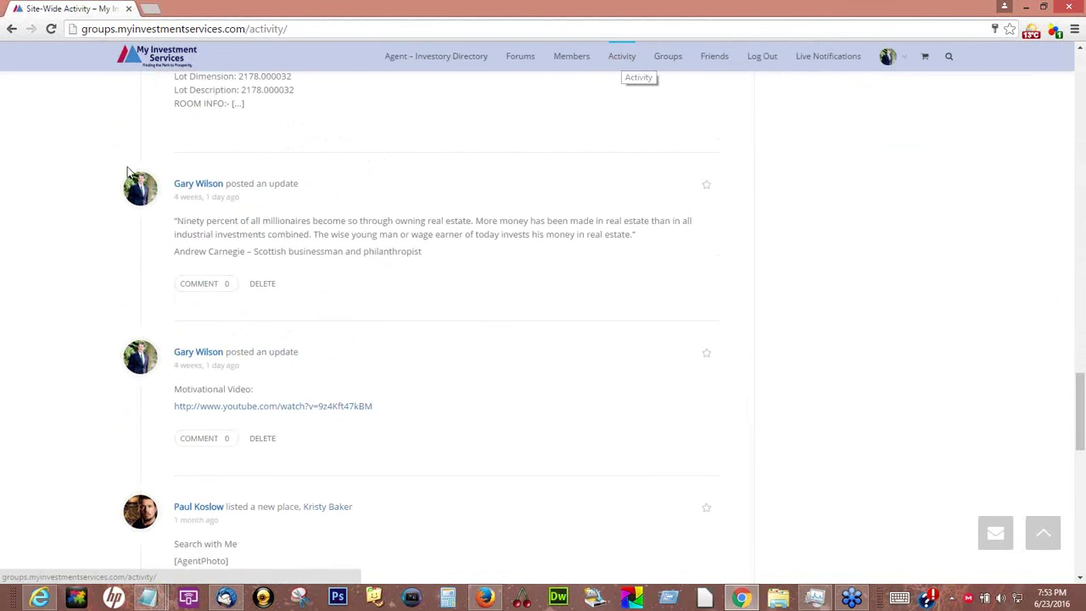
pyautogui.scroll(4, 110, 194)
pyautogui.scroll(10, 112, 194)
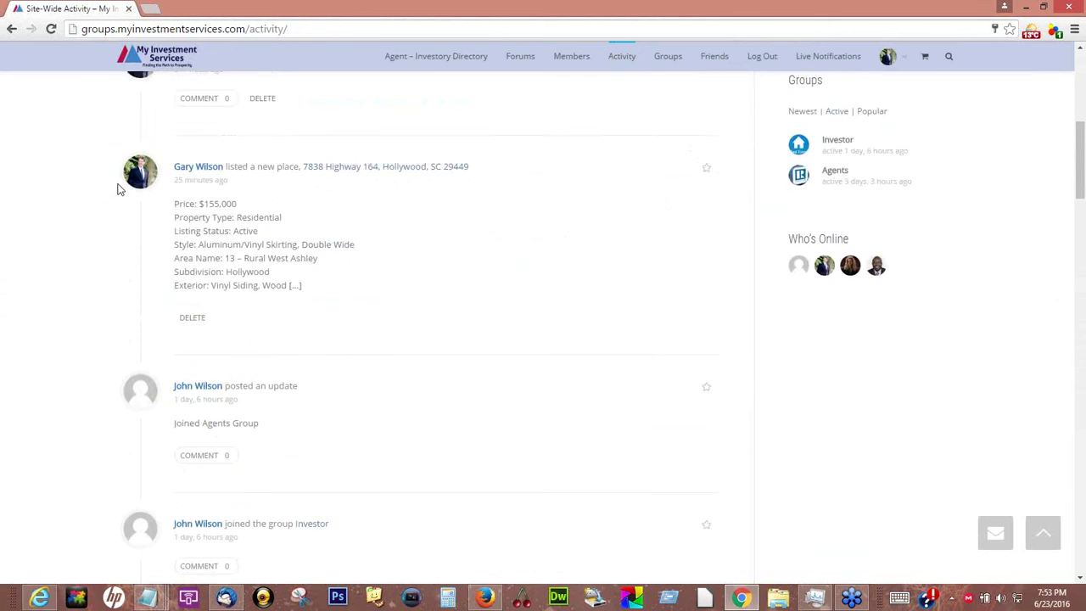
pyautogui.scroll(2, 118, 190)
pyautogui.scroll(4, 117, 188)
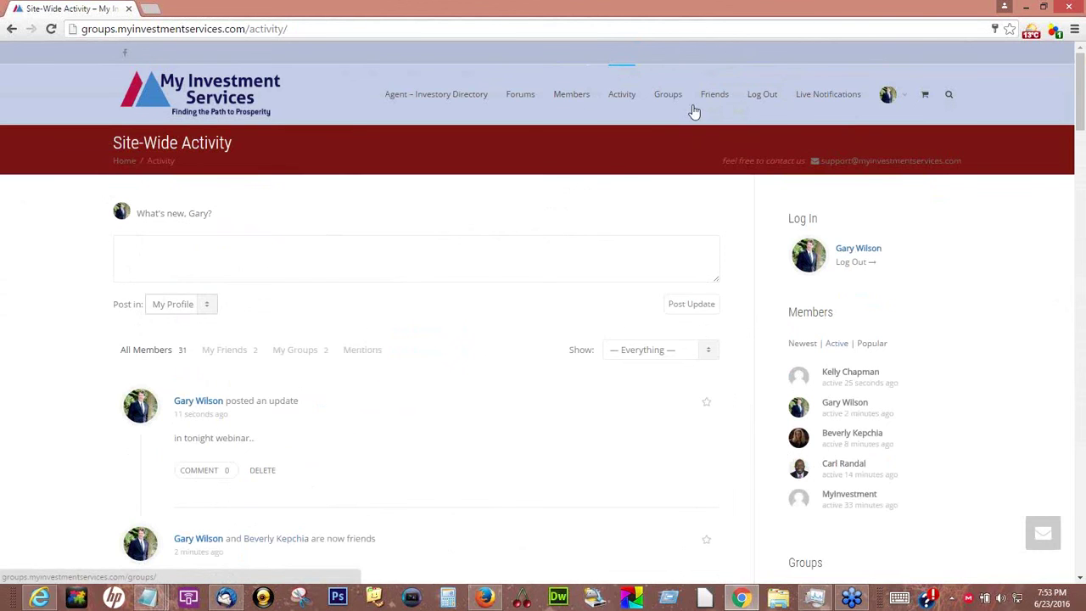
pyautogui.click(524, 96)
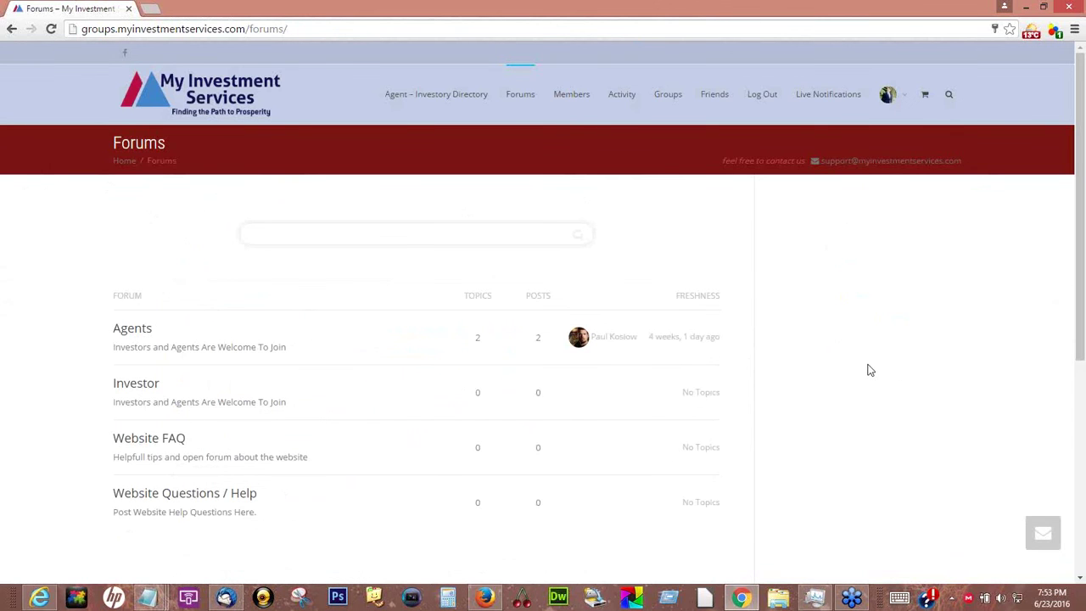
# From the Forums list, open the Website Questions / Help forum
pyautogui.scroll(-2, 868, 369)
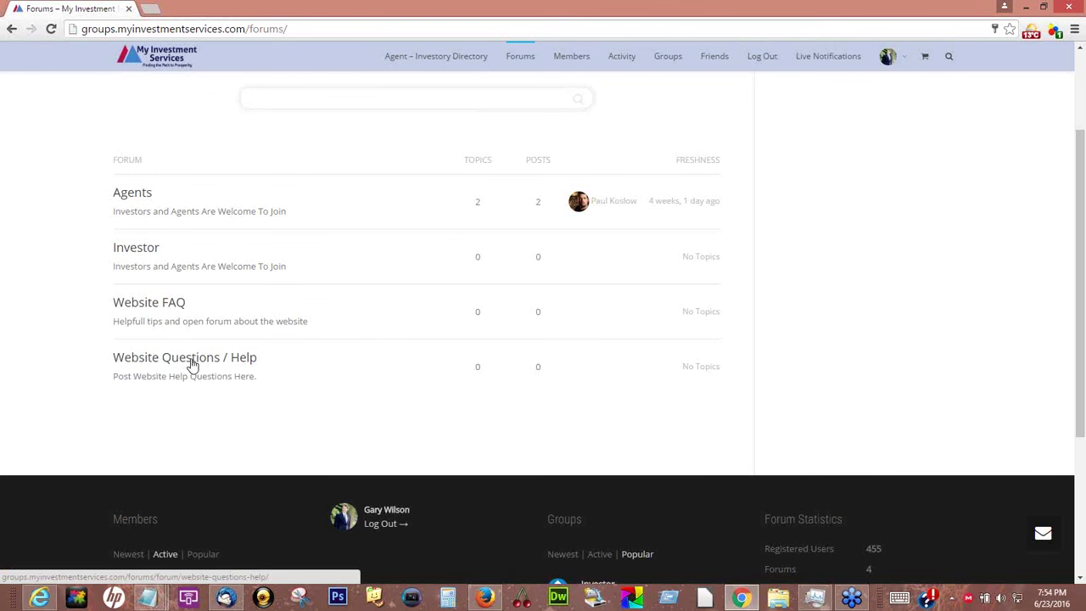
pyautogui.click(194, 363)
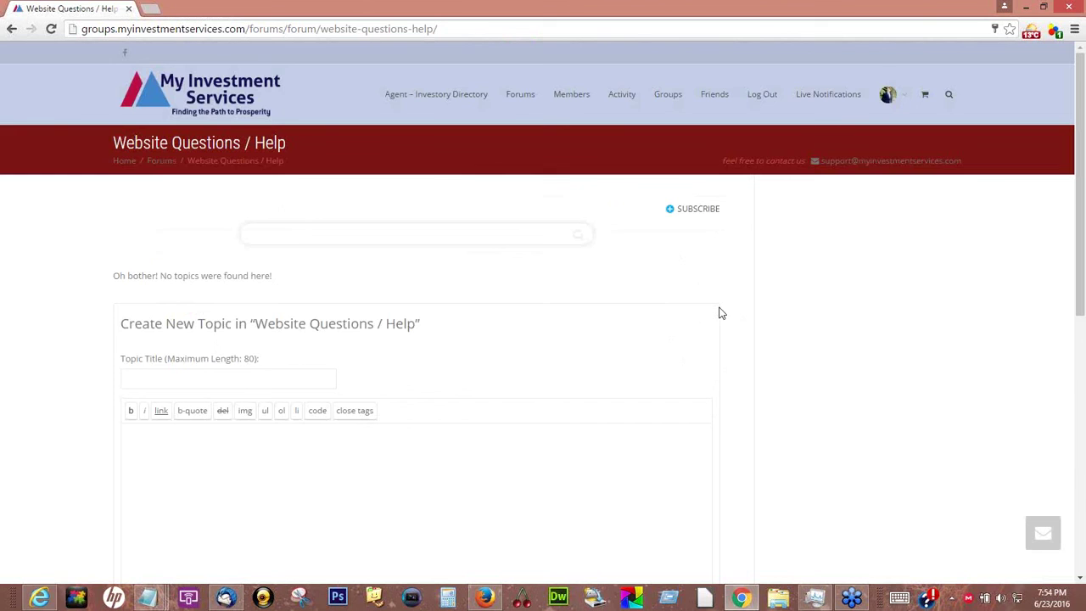
# Write the topic message 'help with logging' and try to submit it
pyautogui.scroll(-2, 719, 313)
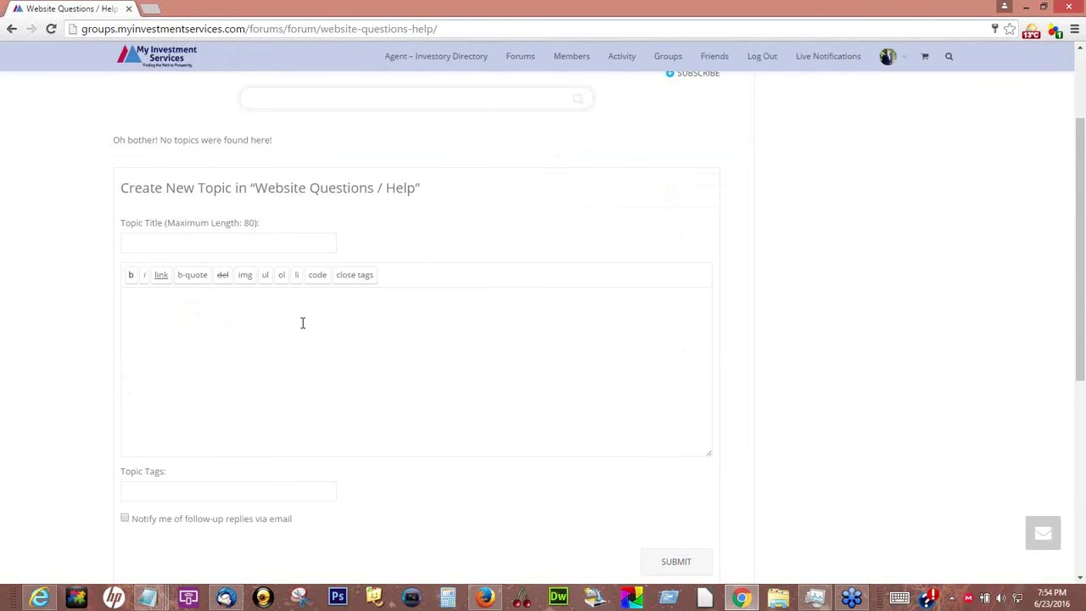
pyautogui.click(308, 320)
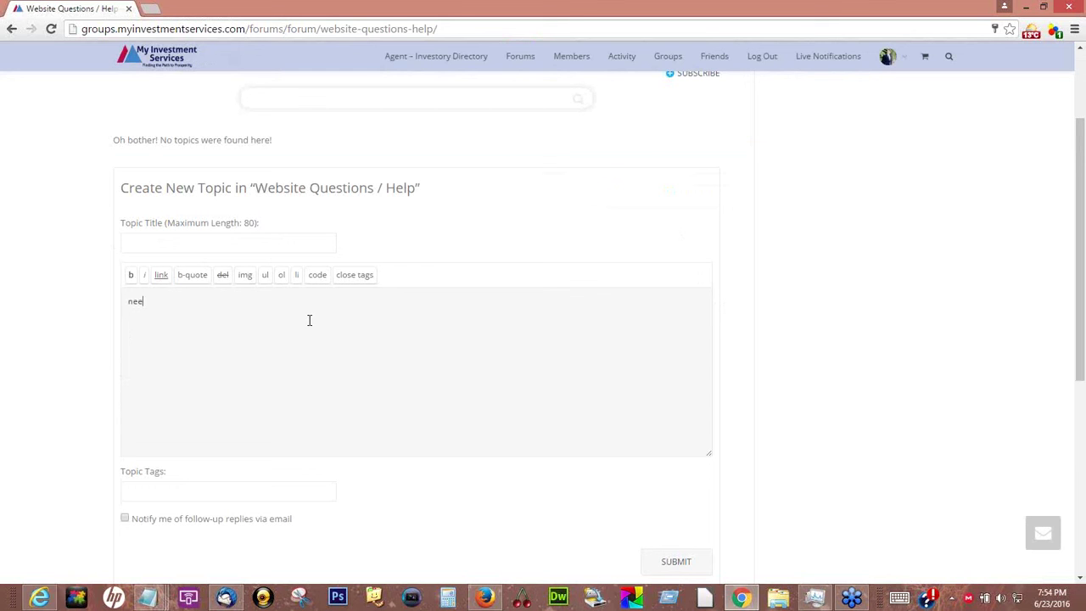
pyautogui.write('help with logging in')
pyautogui.scroll(-3, 611, 407)
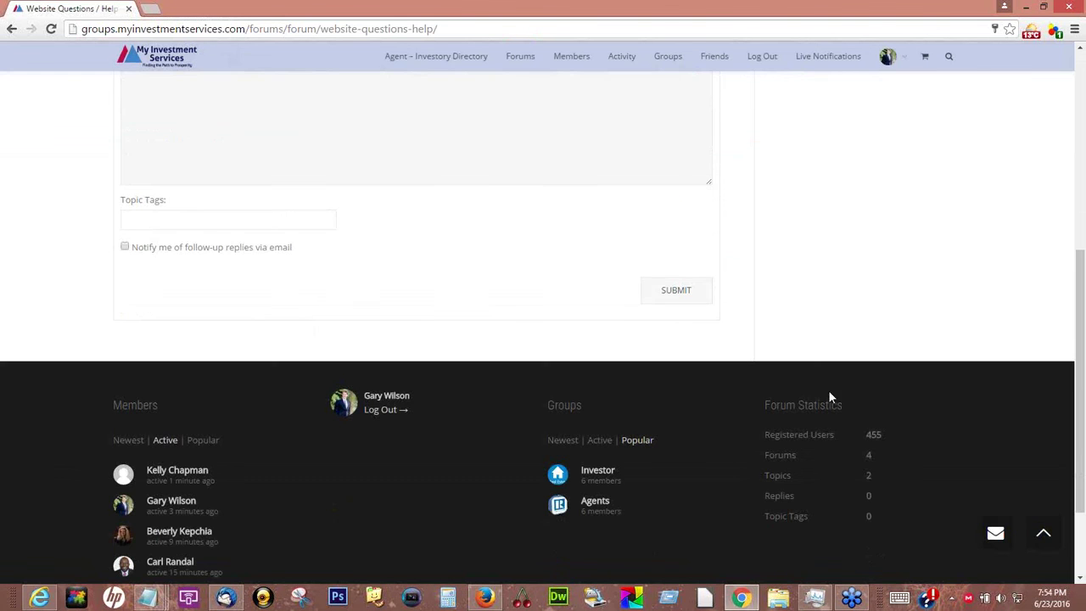
pyautogui.click(671, 293)
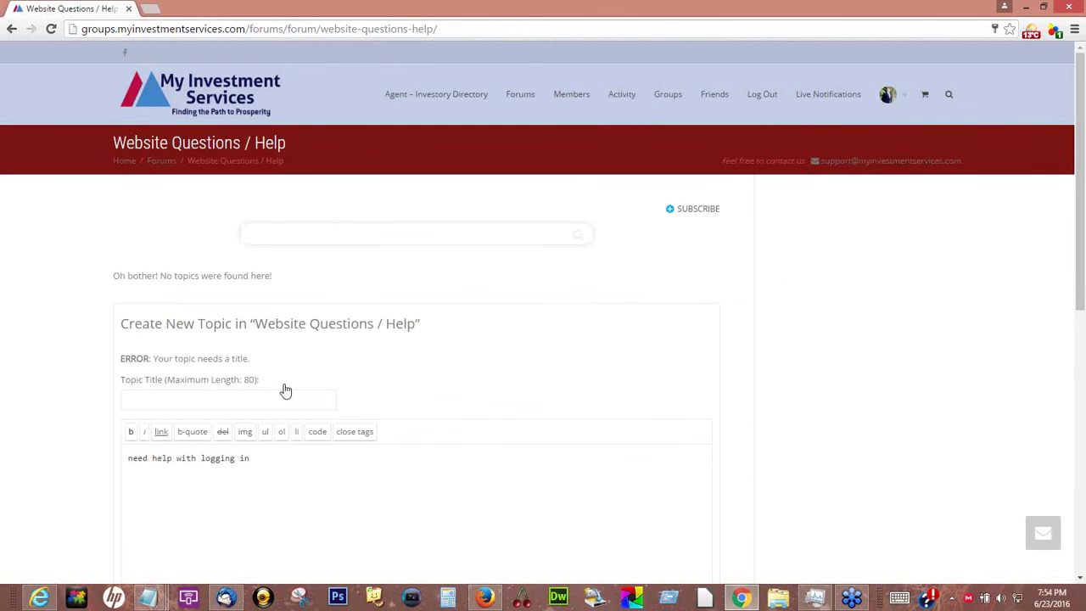
# Add the missing topic title 'need help' and submit the topic
pyautogui.scroll(-2, 434, 297)
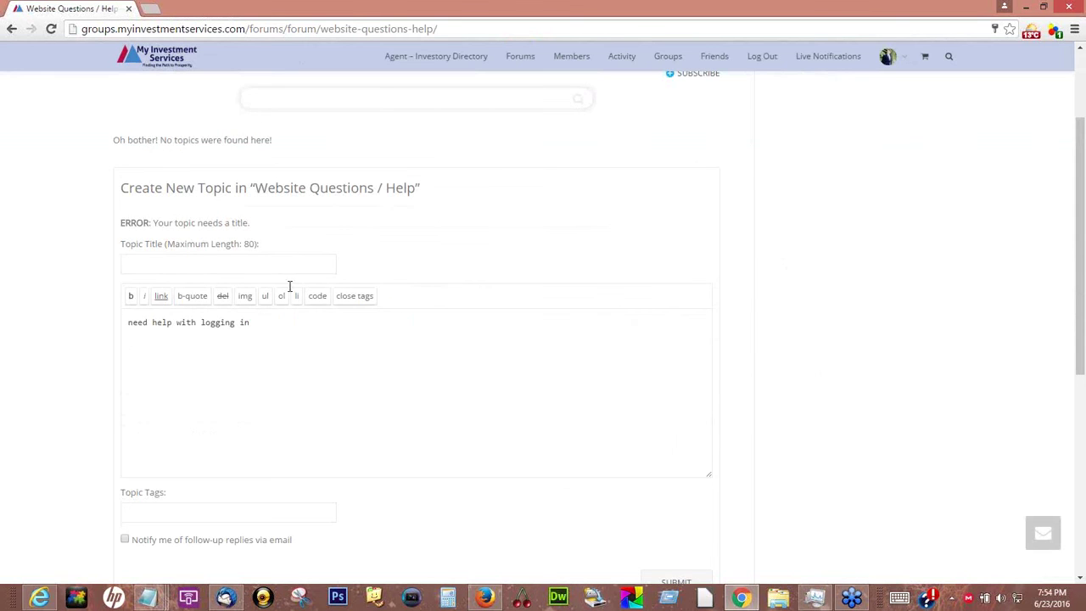
pyautogui.click(203, 269)
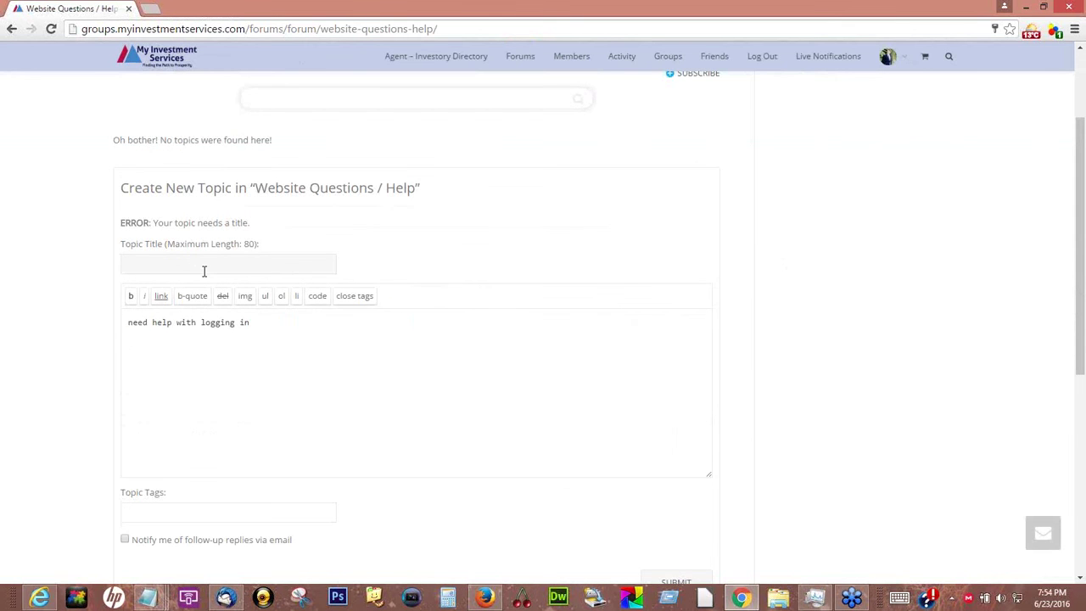
pyautogui.write('need help')
pyautogui.scroll(-5, 1062, 519)
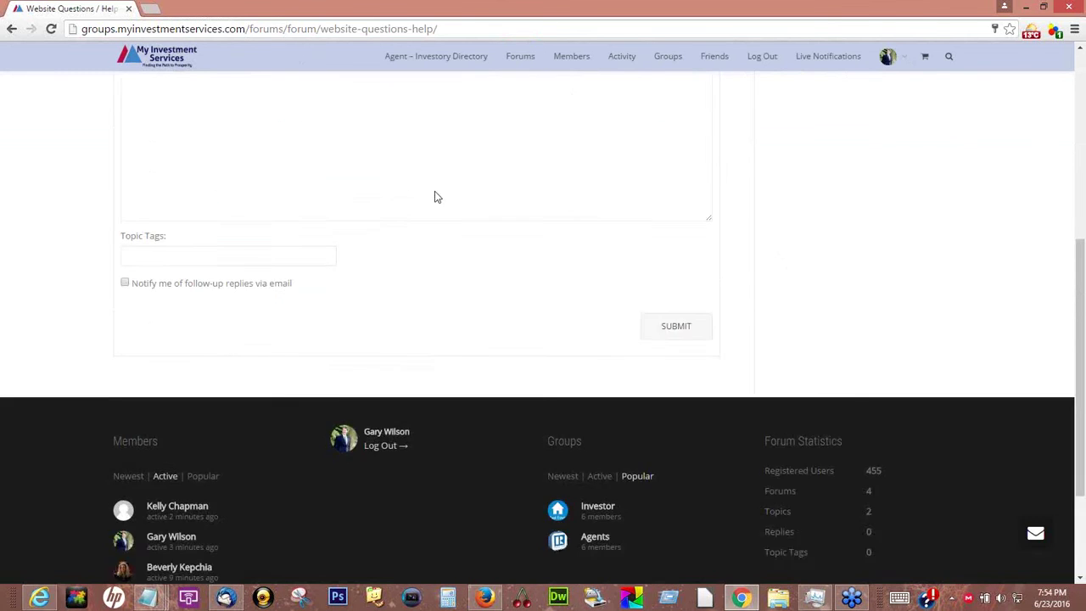
pyautogui.click(685, 176)
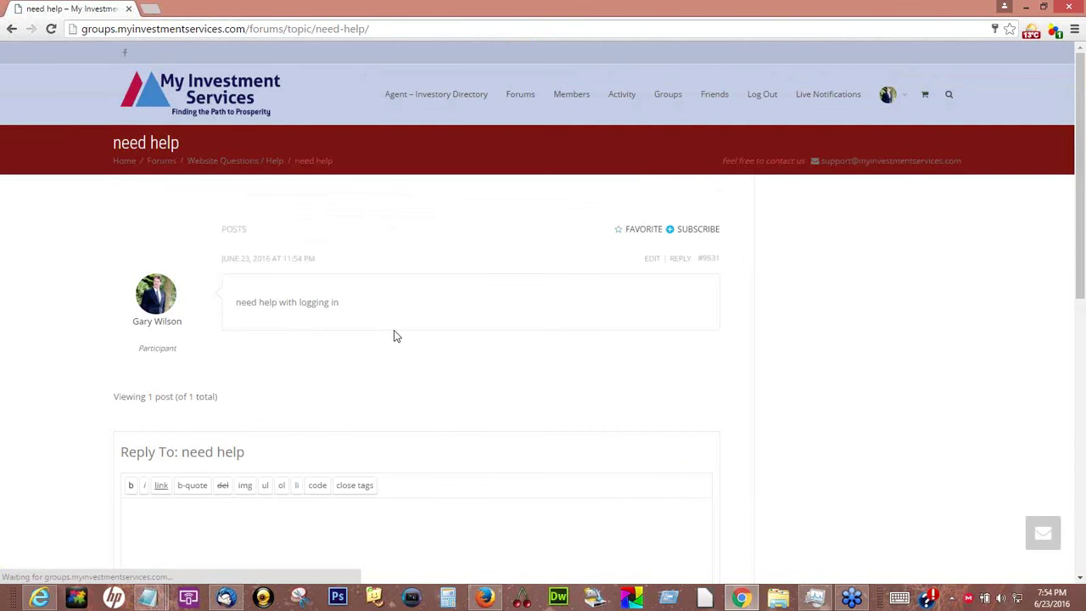
pyautogui.scroll(-1, 393, 335)
pyautogui.scroll(1, 393, 335)
# Check the Website Questions / Help forum and the latest poster's profile, returning each time to the Forums index
pyautogui.click(526, 98)
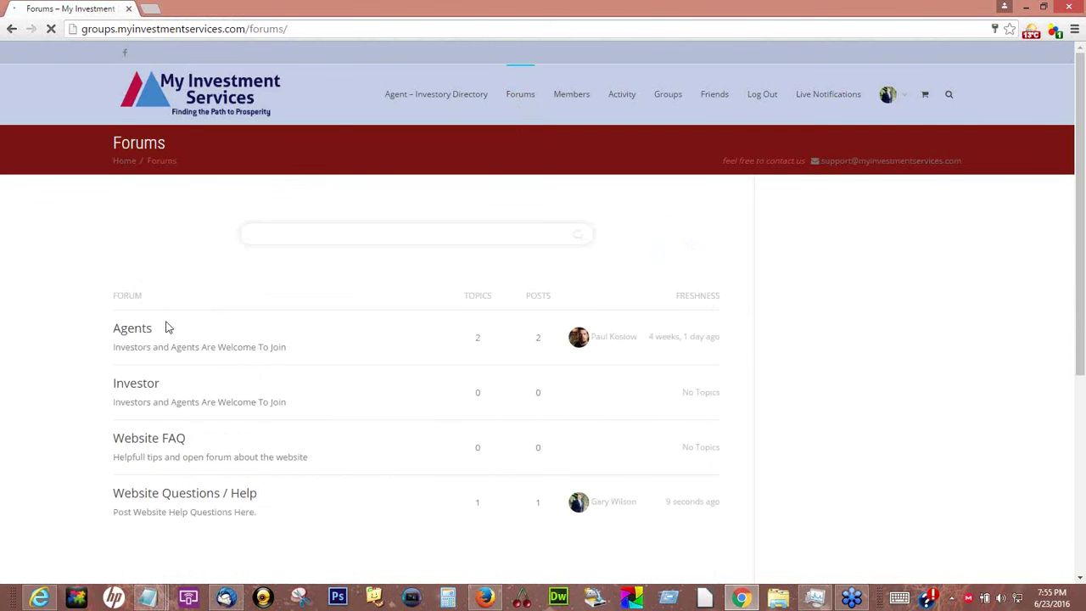
pyautogui.scroll(-1, 779, 438)
pyautogui.scroll(-2, 779, 438)
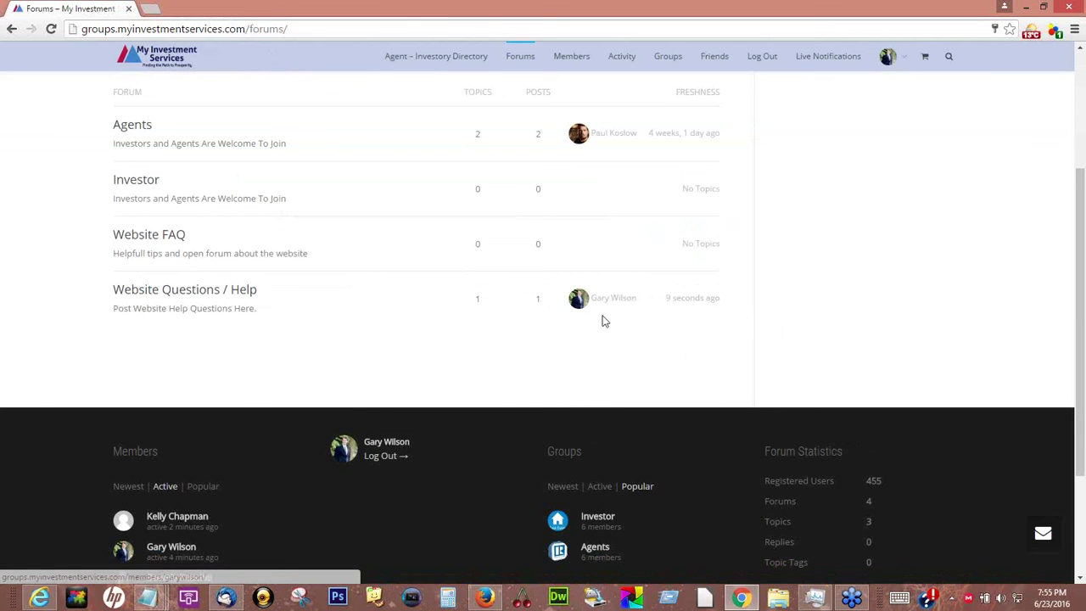
pyautogui.click(177, 290)
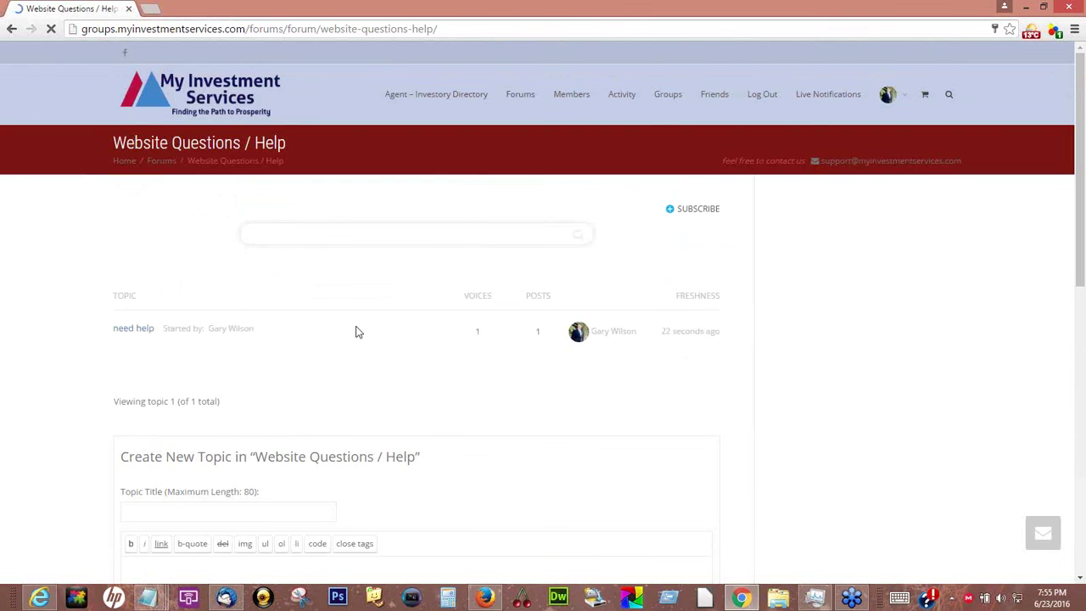
pyautogui.scroll(-2, 356, 327)
pyautogui.scroll(-3, 454, 326)
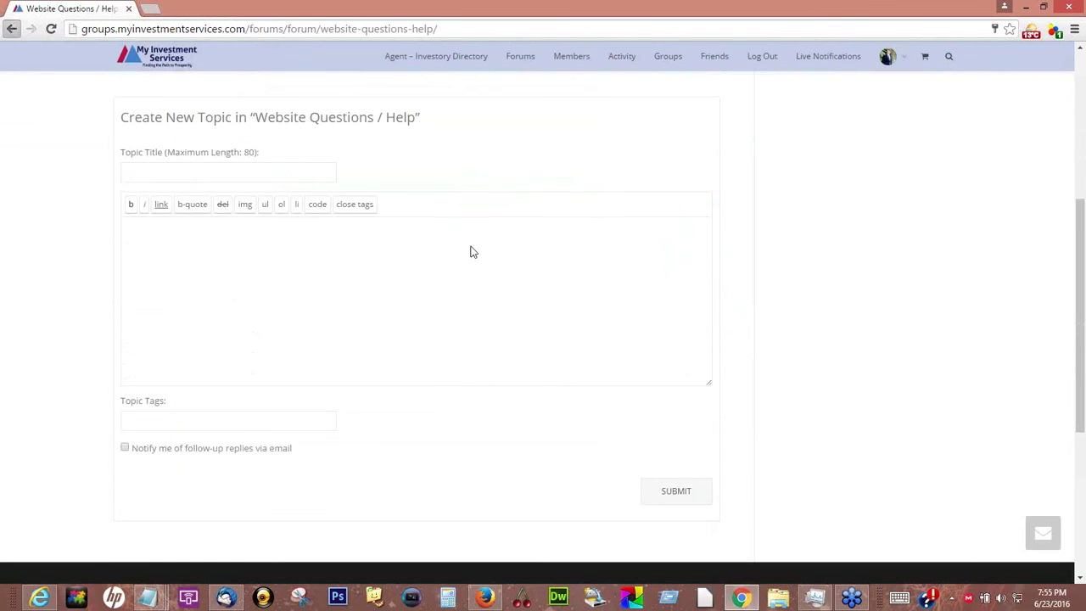
pyautogui.hotkey('alt', 'Left')
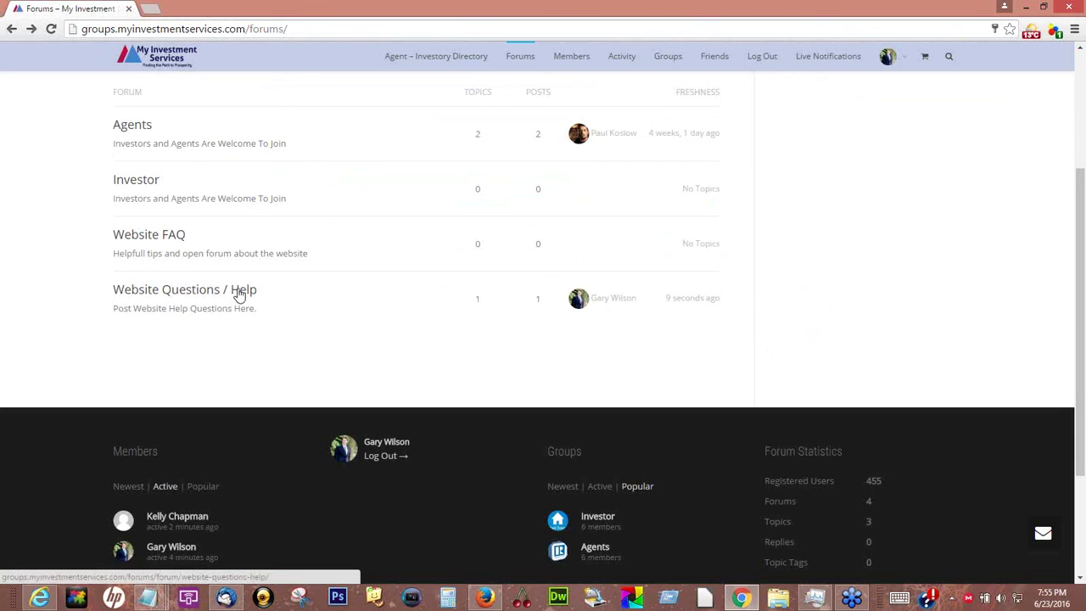
pyautogui.click(613, 301)
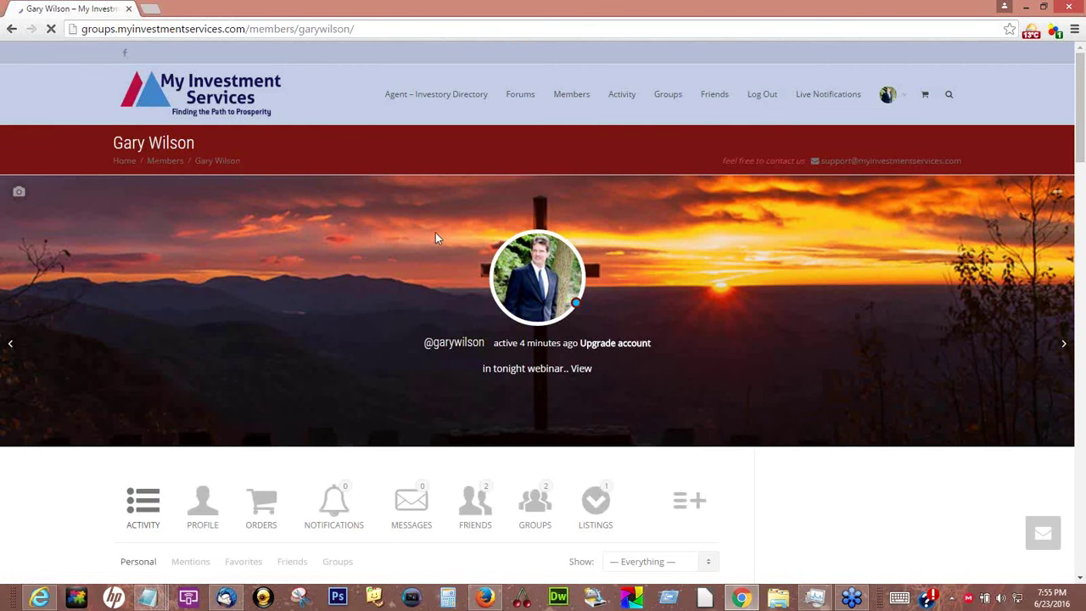
pyautogui.hotkey('alt', 'Left')
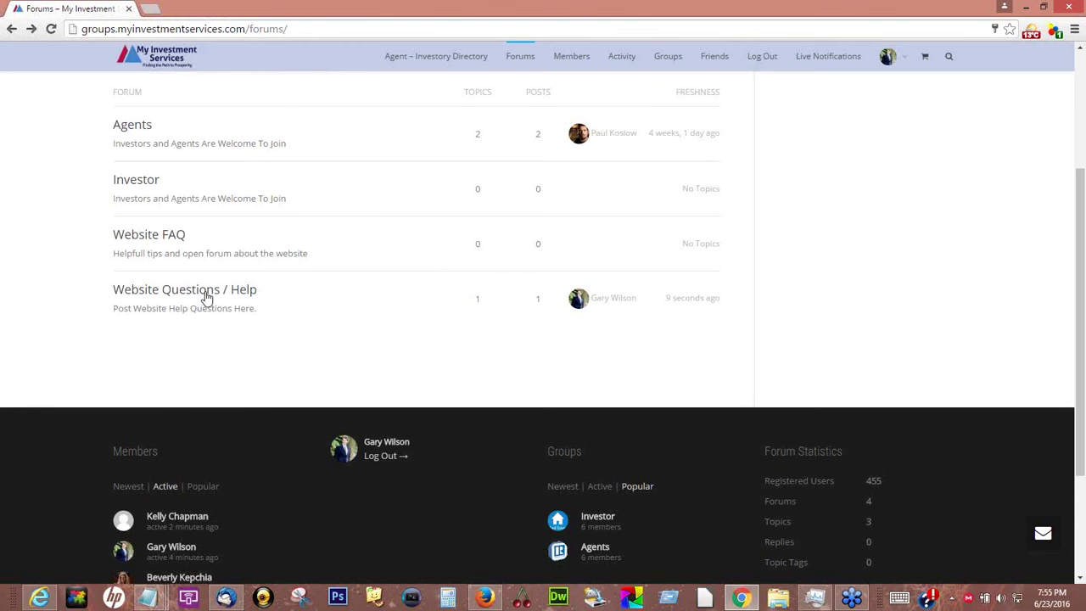
# Open the 'need help' topic in Website Questions / Help and place the cursor in its reply box
pyautogui.click(216, 296)
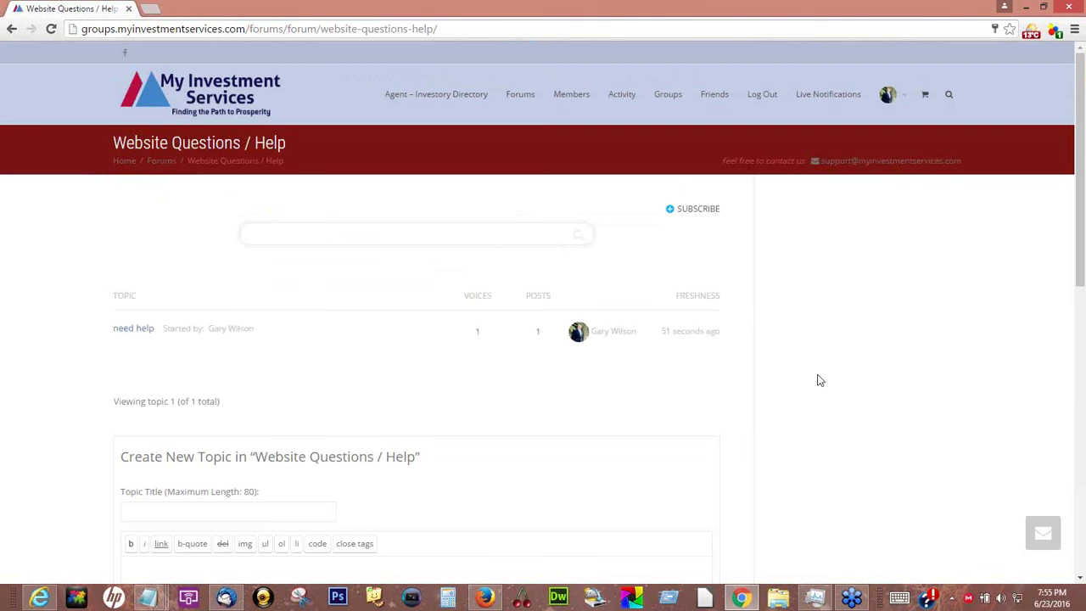
pyautogui.scroll(-2, 819, 380)
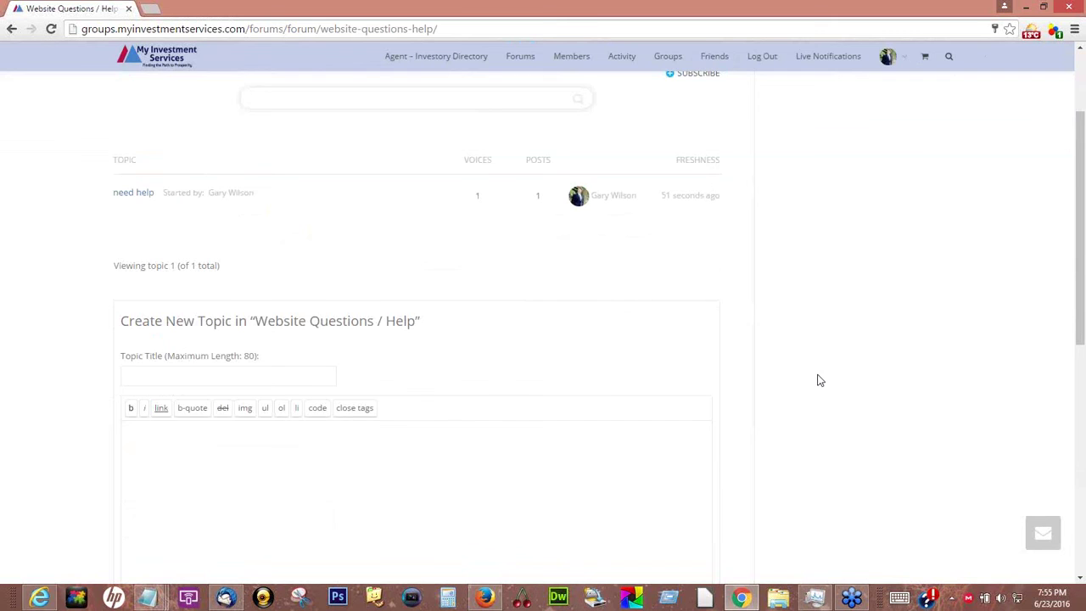
pyautogui.scroll(1, 819, 380)
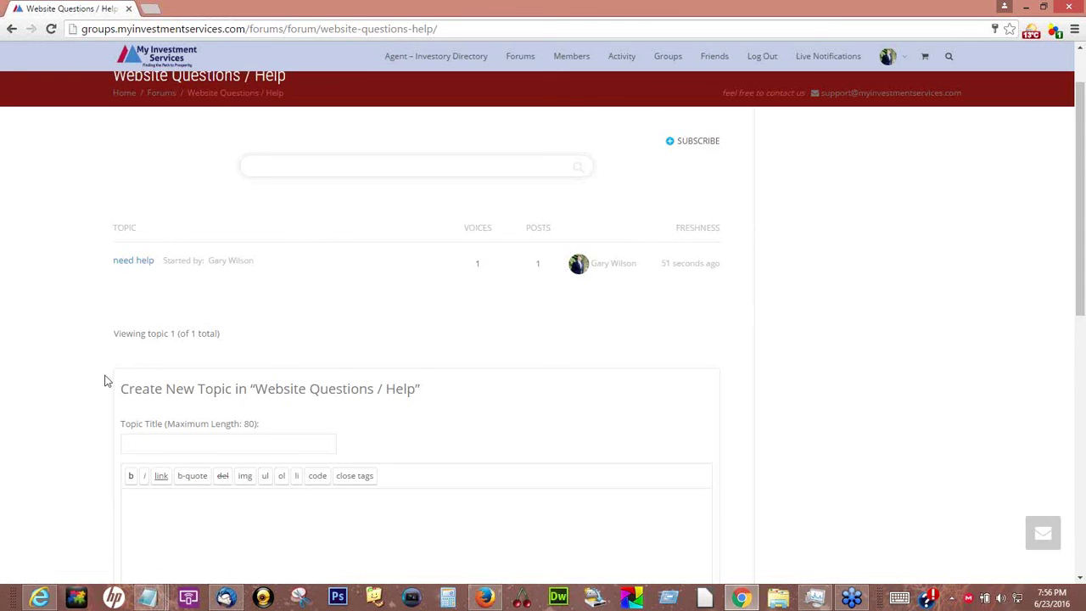
pyautogui.click(141, 266)
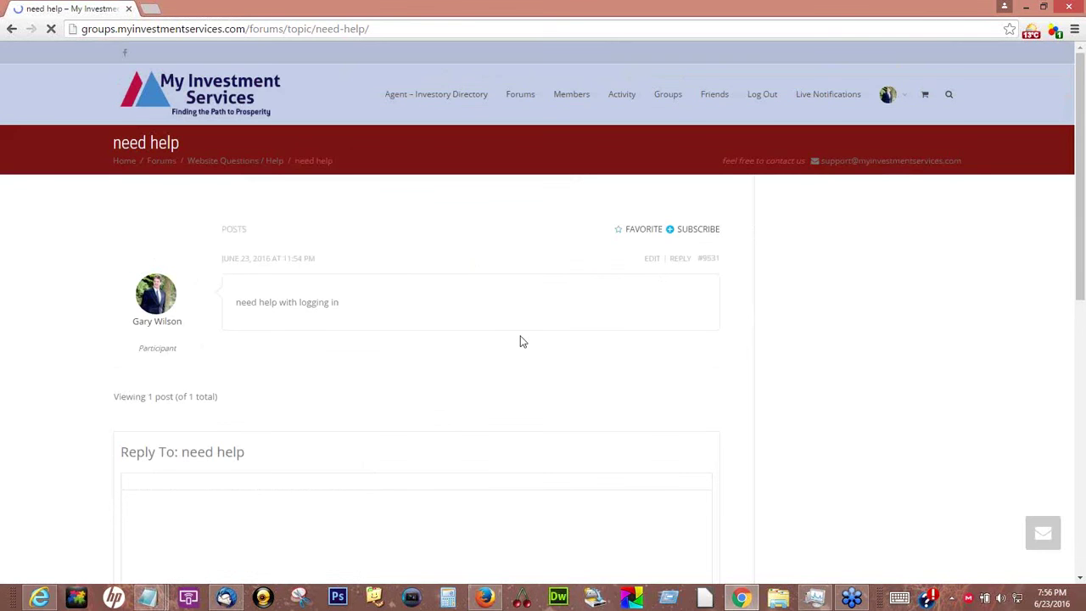
pyautogui.scroll(-1, 340, 272)
pyautogui.click(206, 457)
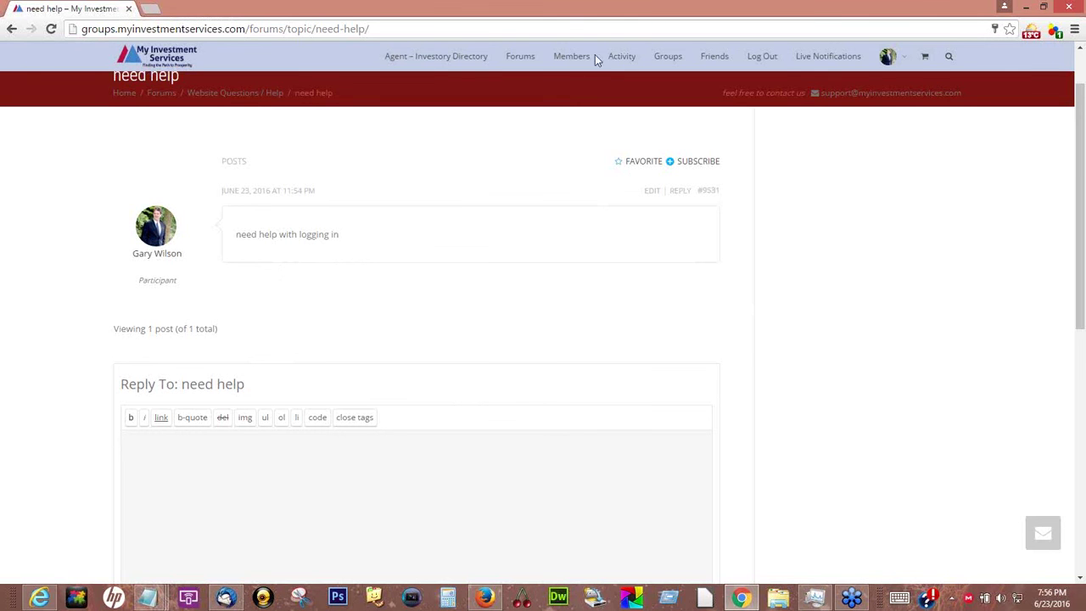
# Return to the Forums index, where Website Questions / Help now shows 1 topic and 1 post
pyautogui.click(522, 61)
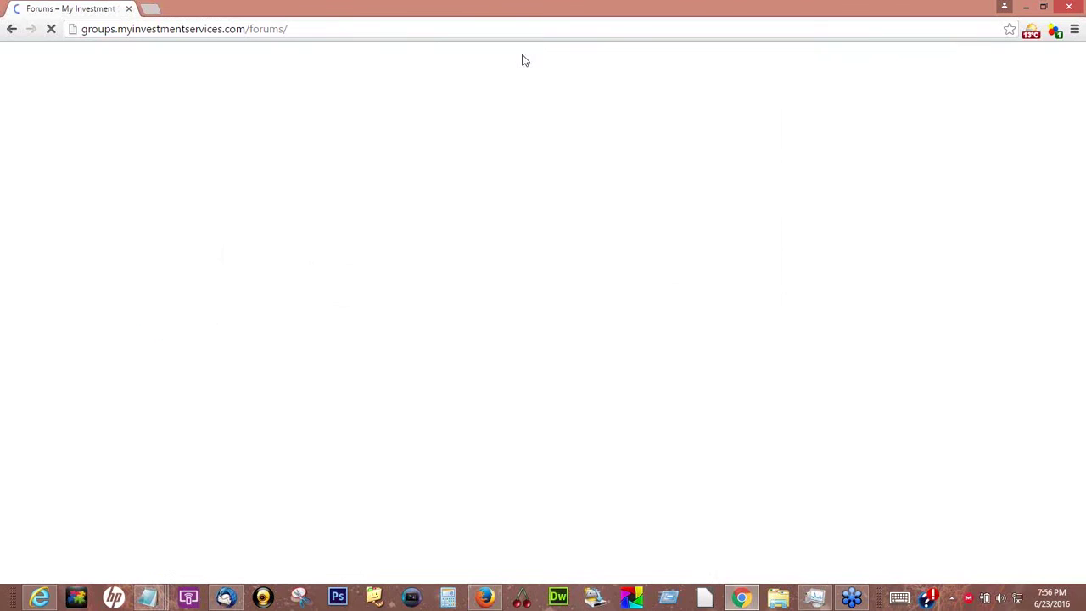
pyautogui.scroll(-1, 285, 435)
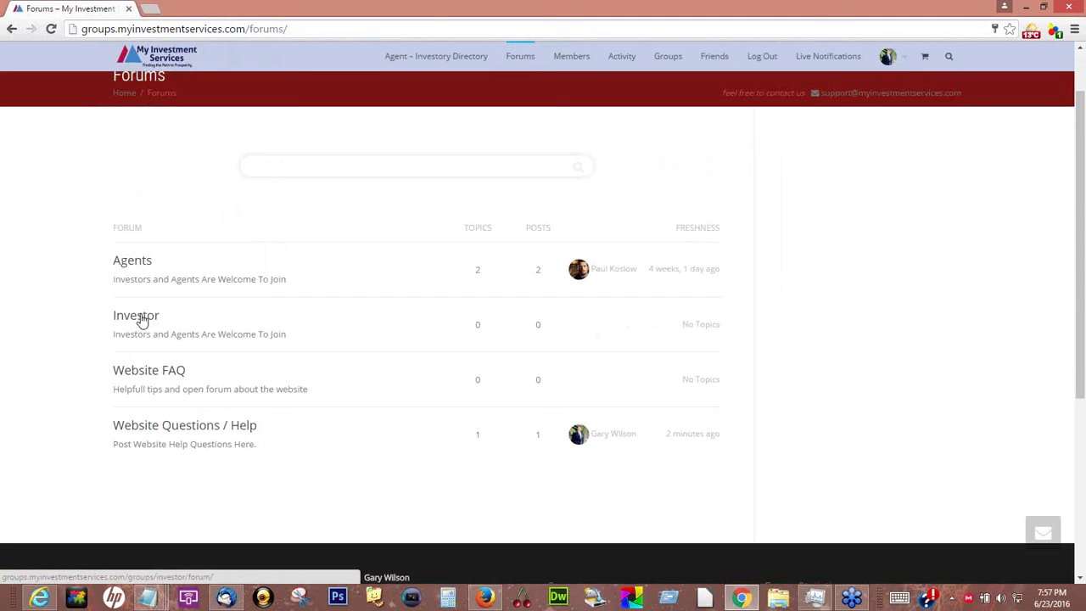
# Open the Agents forum and browse down to its topic list
pyautogui.click(131, 268)
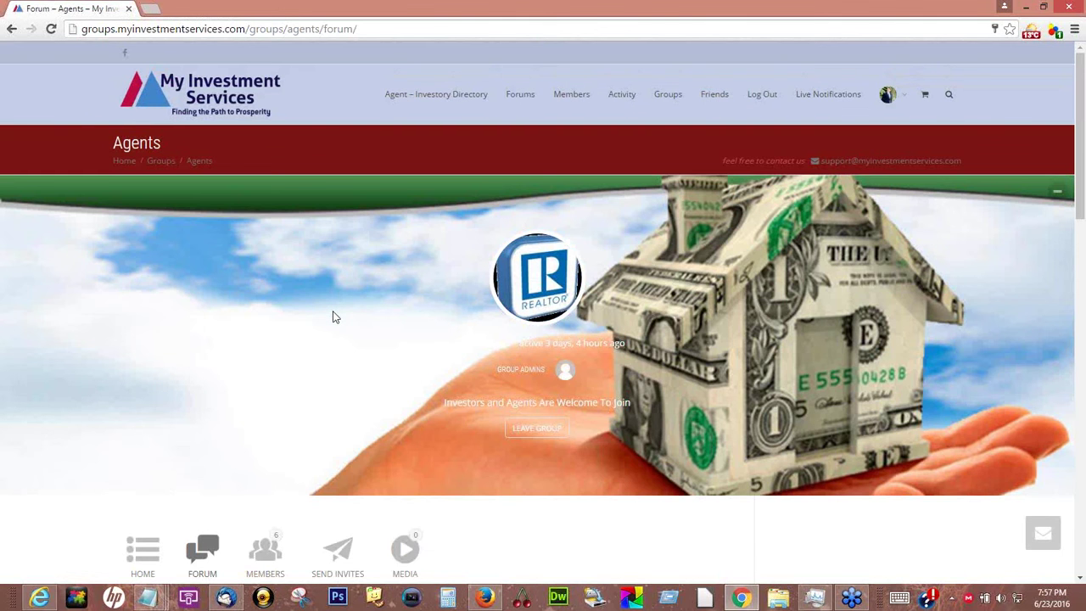
pyautogui.scroll(-1, 335, 317)
pyautogui.scroll(-6, 334, 316)
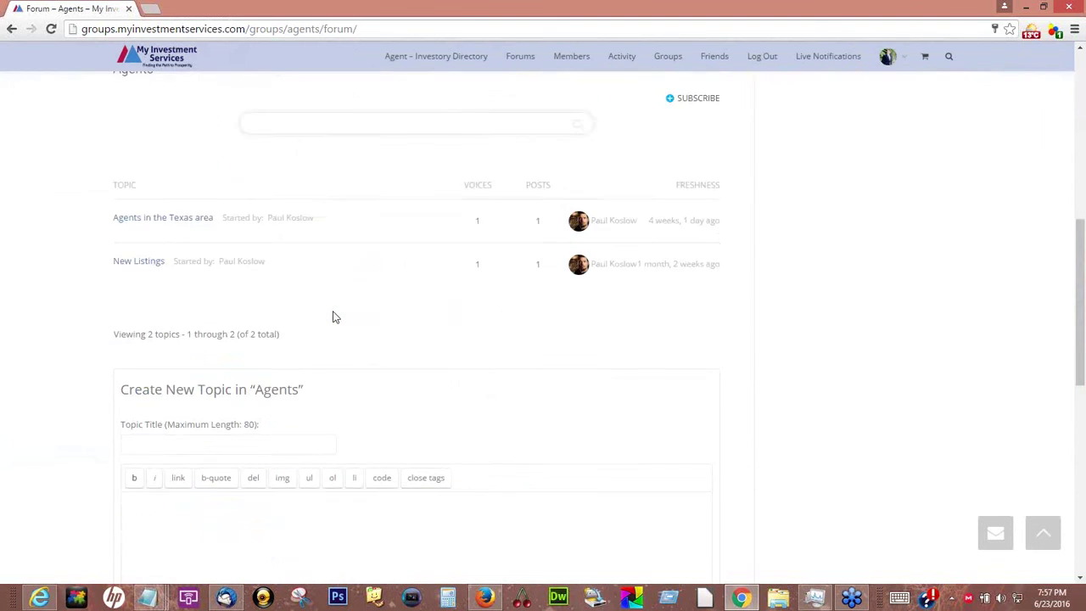
pyautogui.scroll(2, 334, 317)
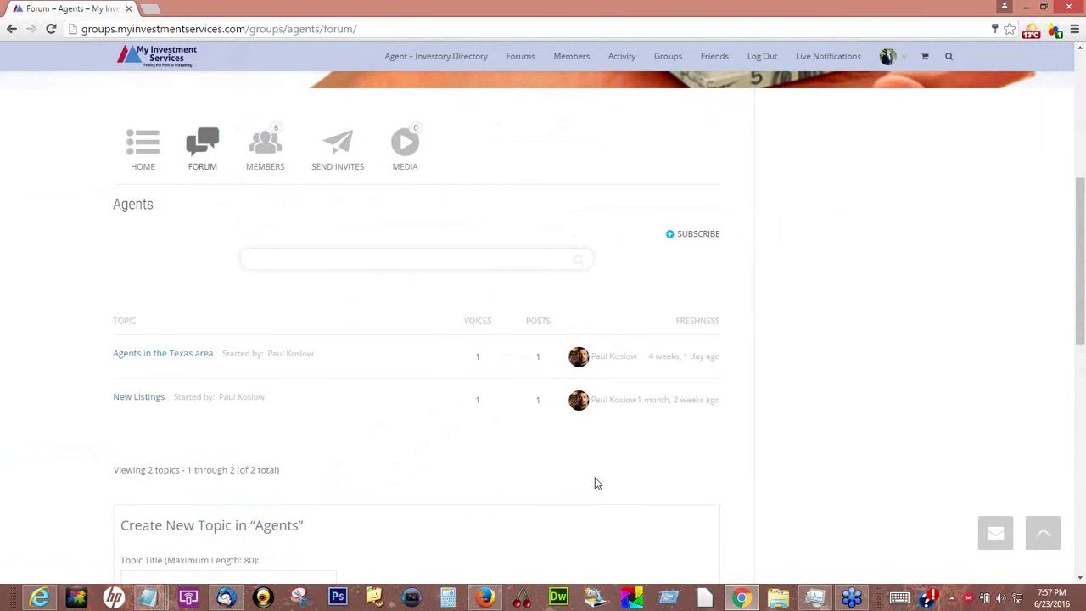
pyautogui.scroll(-1, 595, 482)
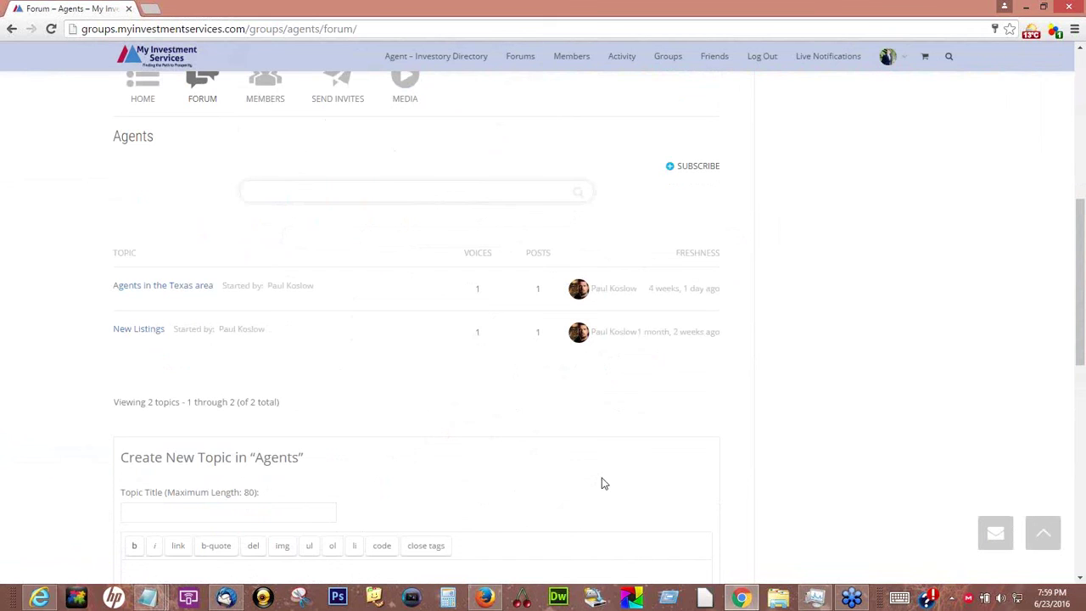
# Place the cursor in the Agents forum's new Topic Title field, then scroll back up the page
pyautogui.click(235, 513)
pyautogui.scroll(2, 840, 261)
pyautogui.scroll(3, 840, 261)
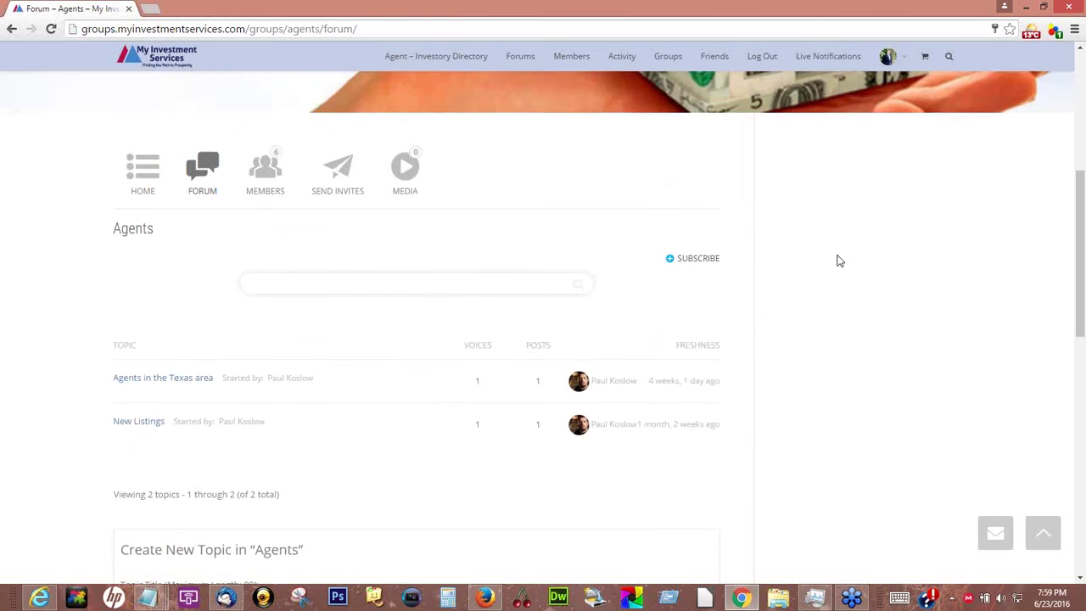
pyautogui.scroll(4, 838, 261)
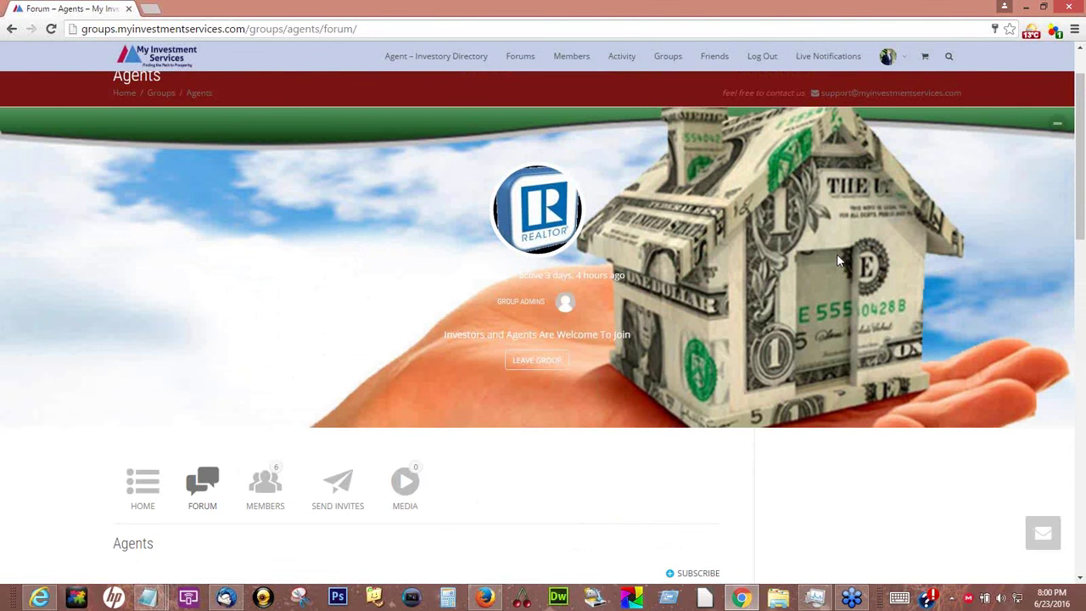
# Go to the Groups directory from the top of the Agents forum page
pyautogui.scroll(1, 836, 259)
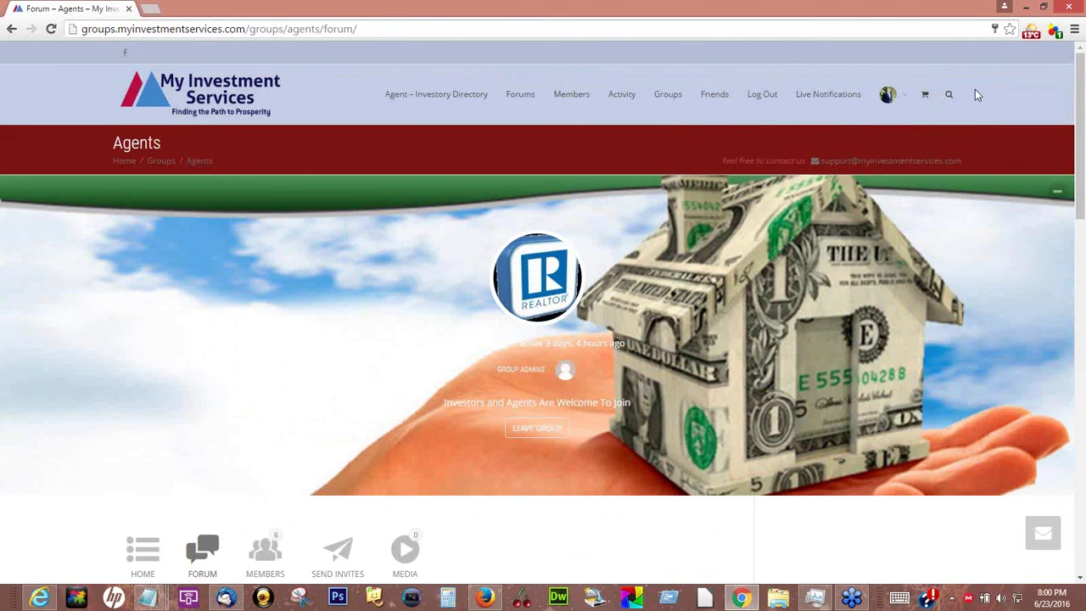
pyautogui.click(661, 96)
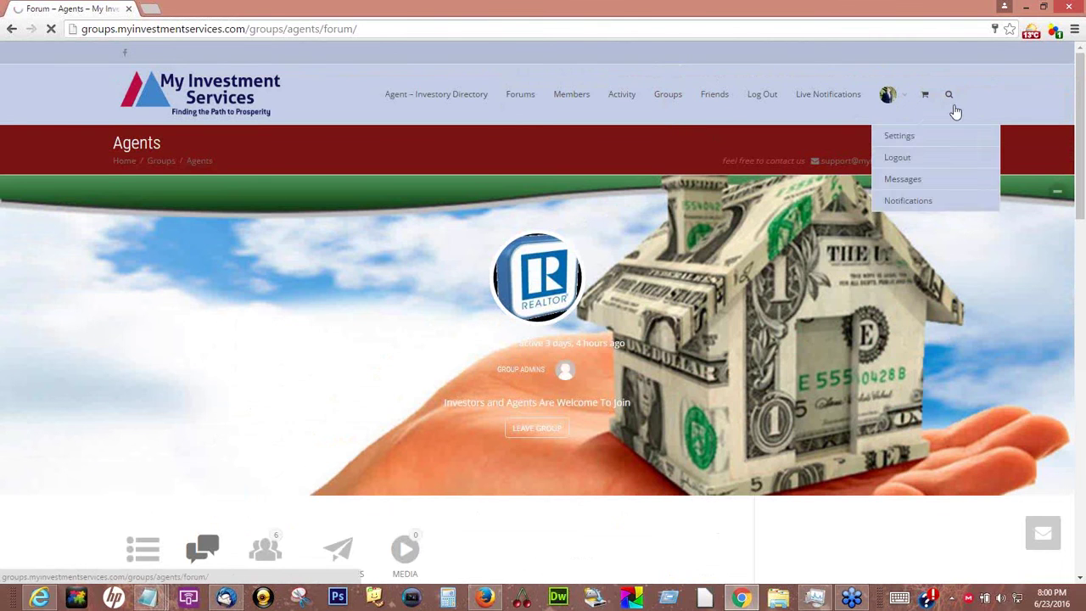